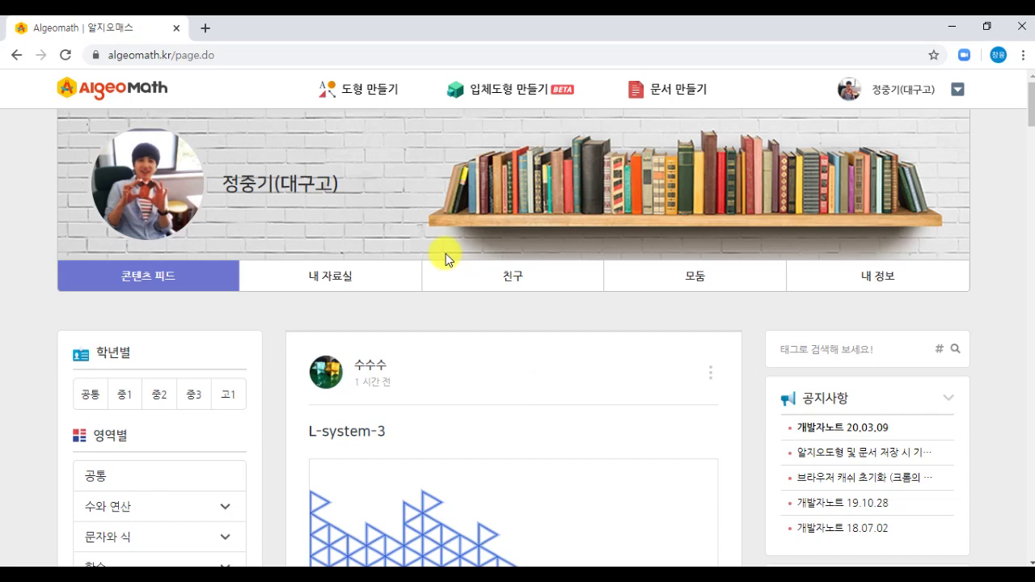
Open a new shape drawing and place the reference picture 캡처.PNG beside the canvas
{"action": "left_click", "coordinate": [378, 98]}
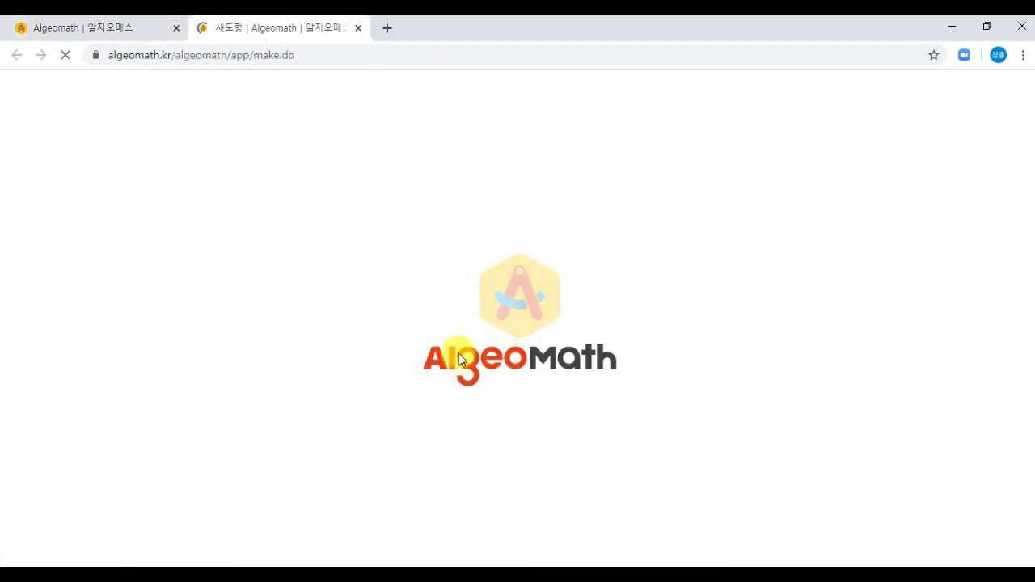
{"action": "left_click", "coordinate": [326, 573]}
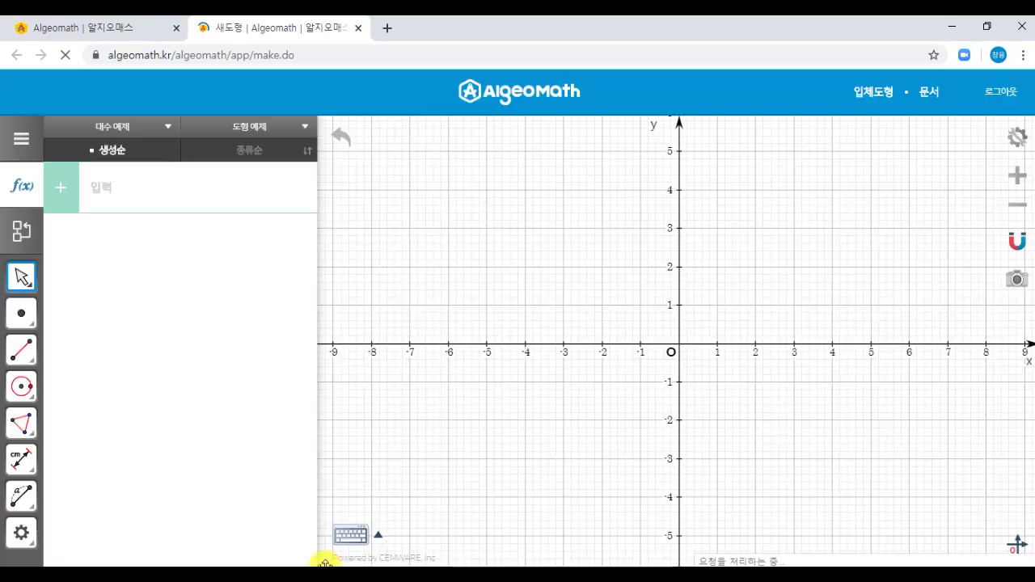
{"action": "left_click_drag", "start_coordinate": [864, 81], "coordinate": [834, 88]}
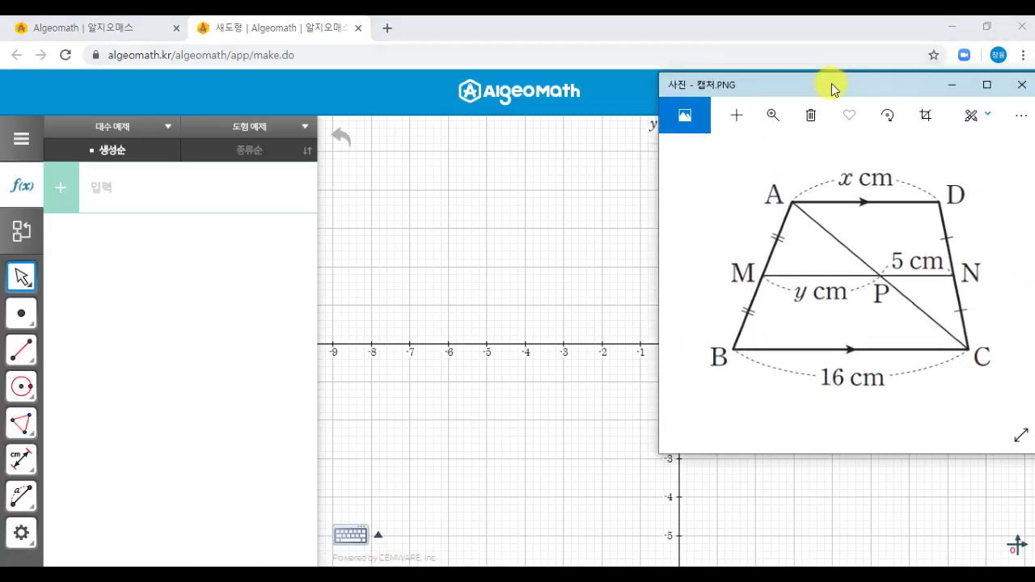
{"action": "left_click_drag", "start_coordinate": [601, 211], "coordinate": [501, 227]}
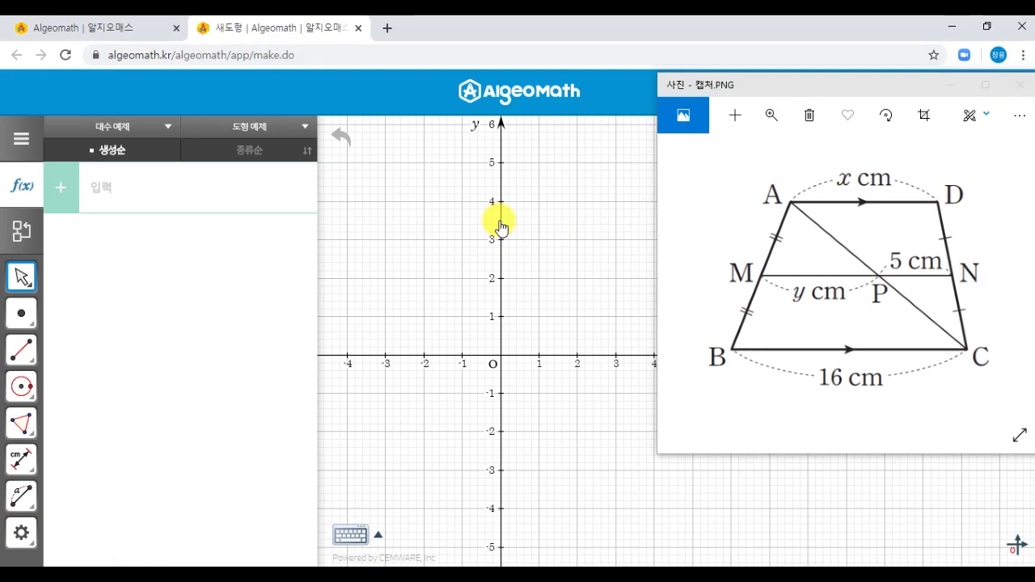
{"action": "left_click_drag", "start_coordinate": [593, 266], "coordinate": [464, 316]}
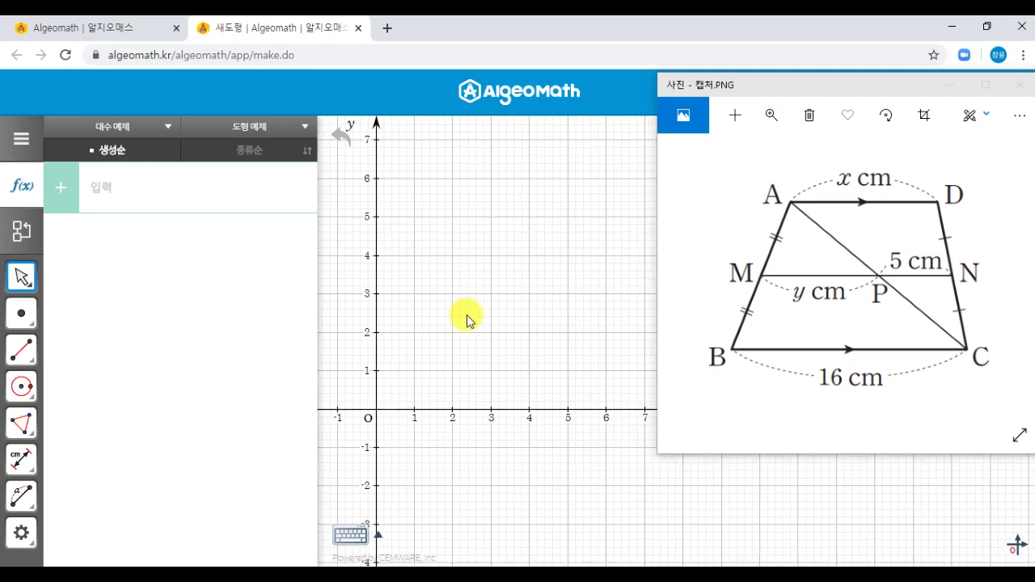
{"action": "mouse_move", "coordinate": [816, 95]}
{"action": "left_mouse_down"}
{"action": "mouse_move", "coordinate": [800, 113]}
{"action": "mouse_move", "coordinate": [814, 116]}
{"action": "left_mouse_up"}
{"action": "left_click_drag", "start_coordinate": [603, 267], "coordinate": [599, 276]}
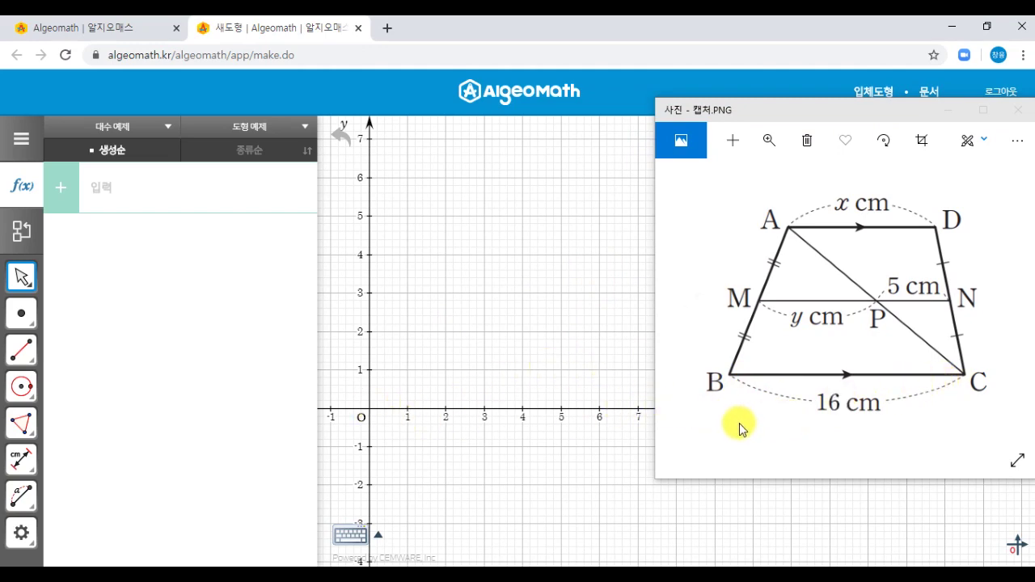
Plot the two endpoints of the trapezoid's base at (0, 0) and (16, 0)
{"action": "left_click", "coordinate": [212, 190]}
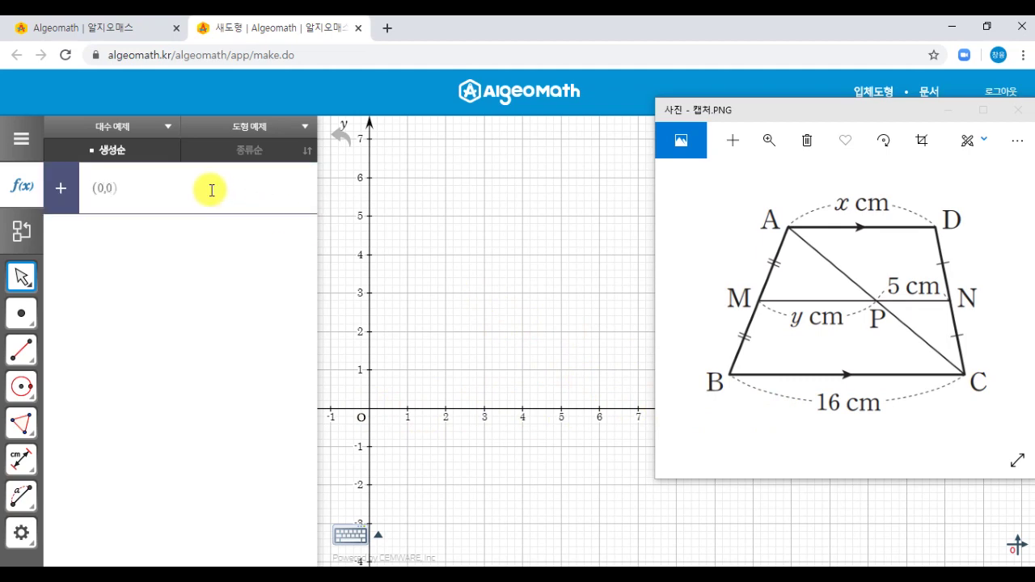
{"action": "type", "text": "(0,0"}
{"action": "key", "text": "Return"}
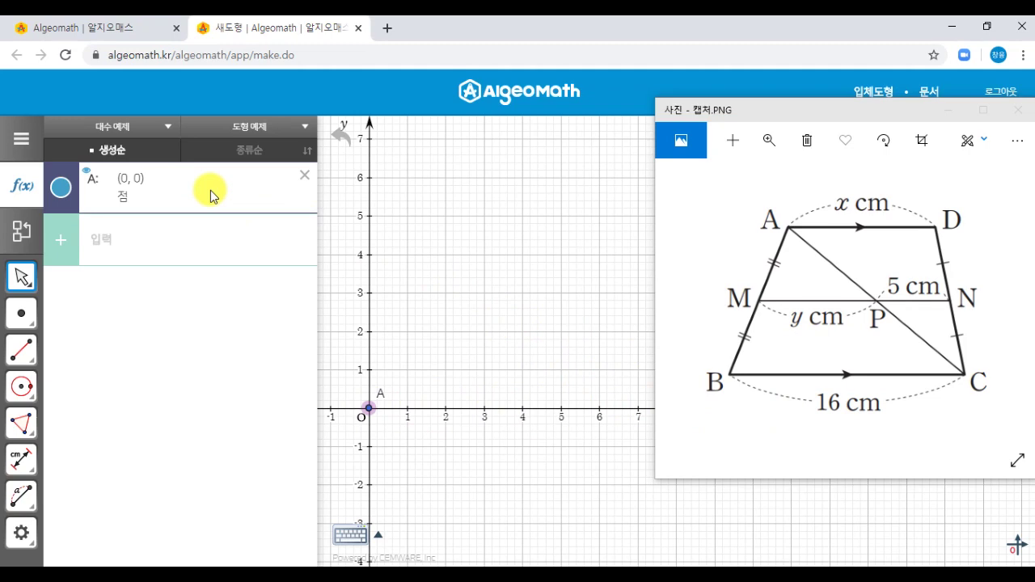
{"action": "left_click", "coordinate": [203, 246]}
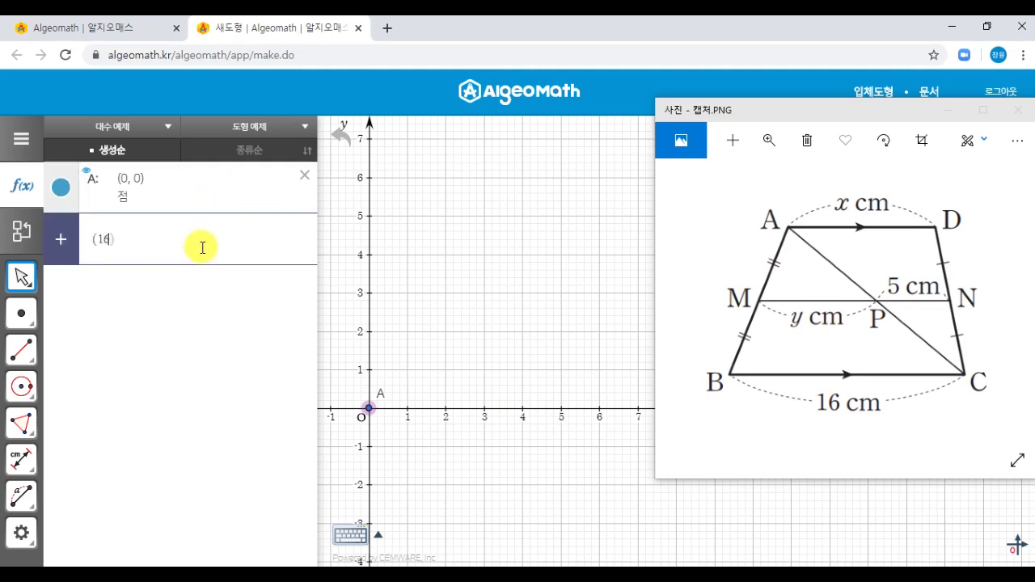
{"action": "type", "text": "(16,0"}
{"action": "key", "text": "Return"}
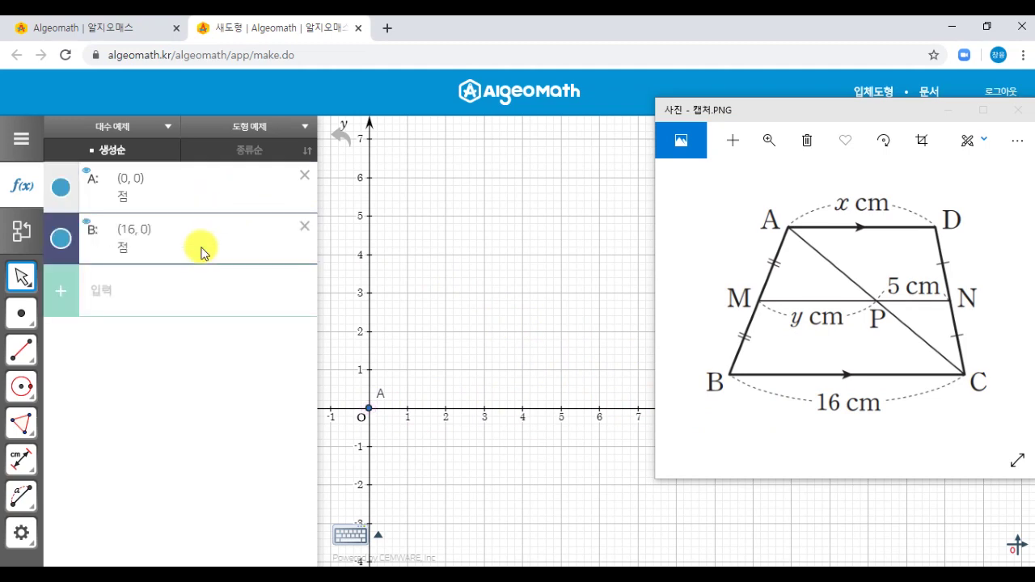
{"action": "scroll", "coordinate": [502, 360], "scroll_direction": "down", "scroll_amount": 3}
{"action": "scroll", "coordinate": [505, 343], "scroll_direction": "down", "scroll_amount": 5}
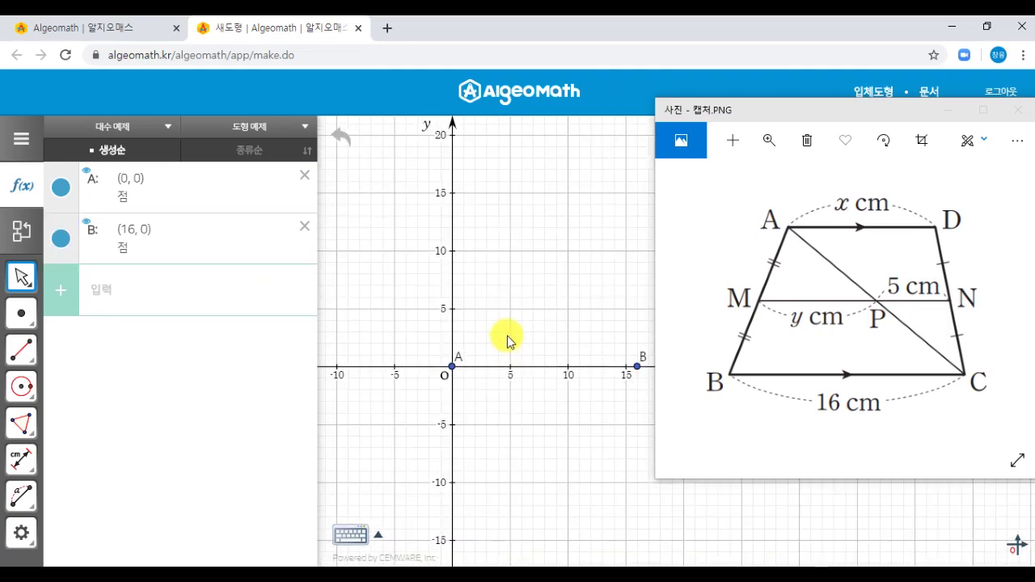
{"action": "scroll", "coordinate": [510, 333], "scroll_direction": "up", "scroll_amount": 3}
{"action": "left_click_drag", "start_coordinate": [540, 330], "coordinate": [518, 356]}
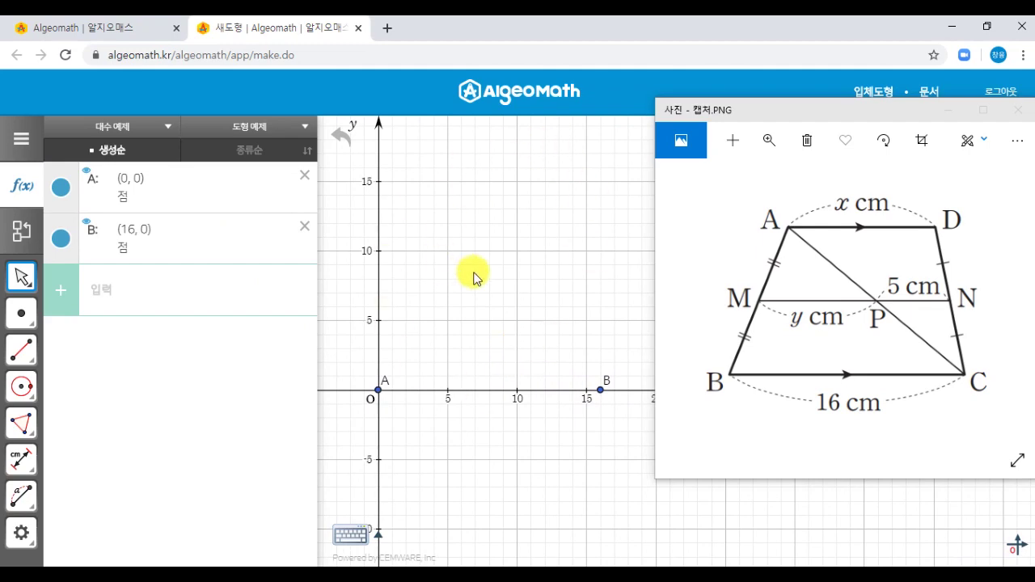
Turn off the grid display on the canvas and bring the reference picture back beside it
{"action": "left_click", "coordinate": [949, 110]}
{"action": "left_click_drag", "start_coordinate": [588, 316], "coordinate": [619, 322]}
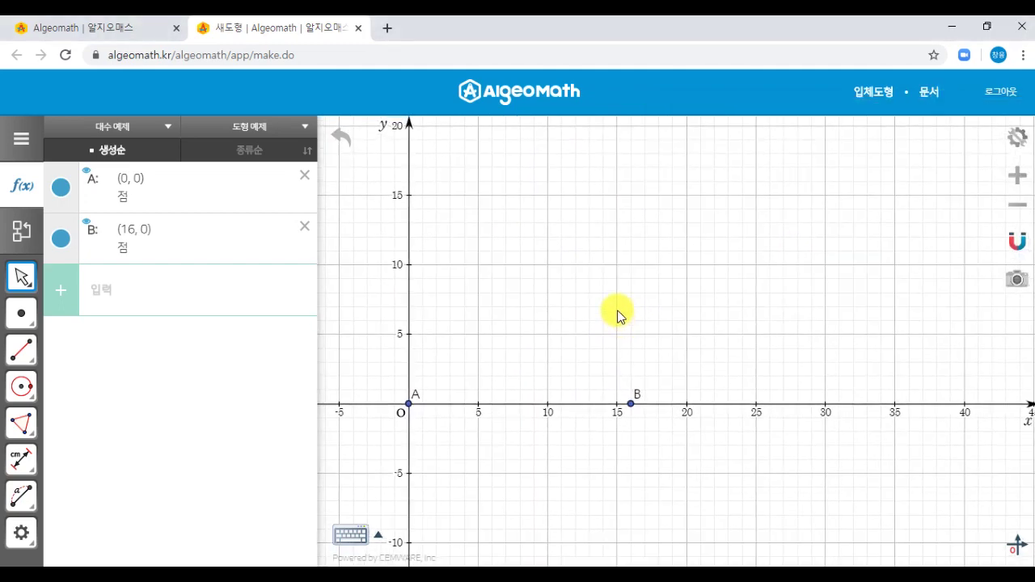
{"action": "left_click", "coordinate": [1013, 144]}
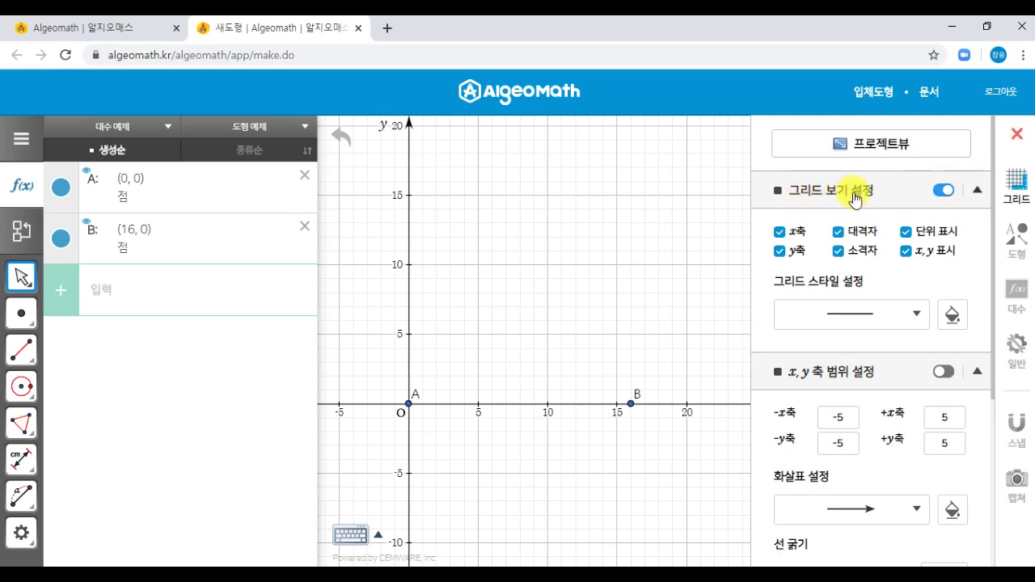
{"action": "left_click", "coordinate": [944, 191]}
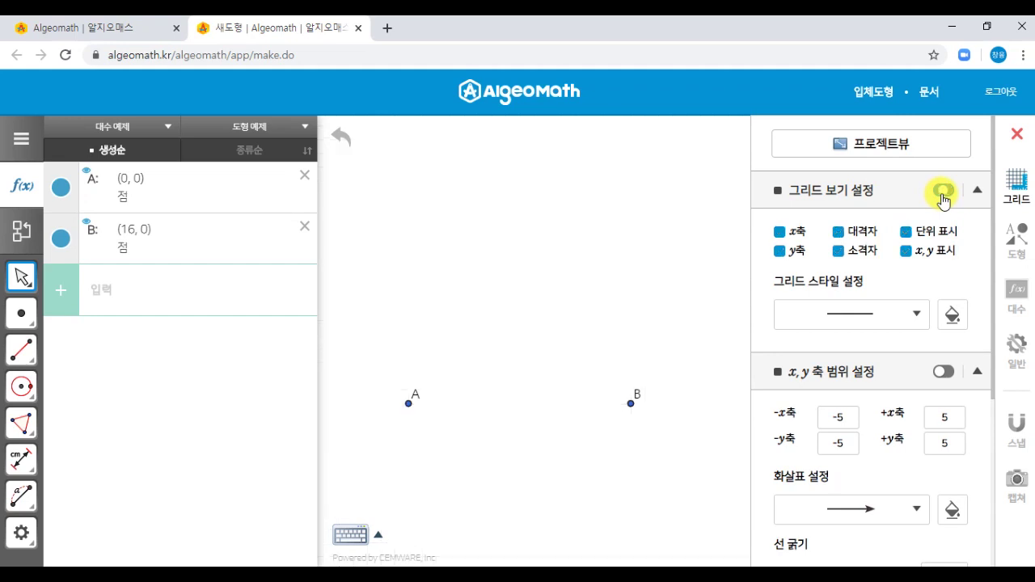
{"action": "left_click", "coordinate": [712, 215]}
{"action": "key", "text": "alt+Tab"}
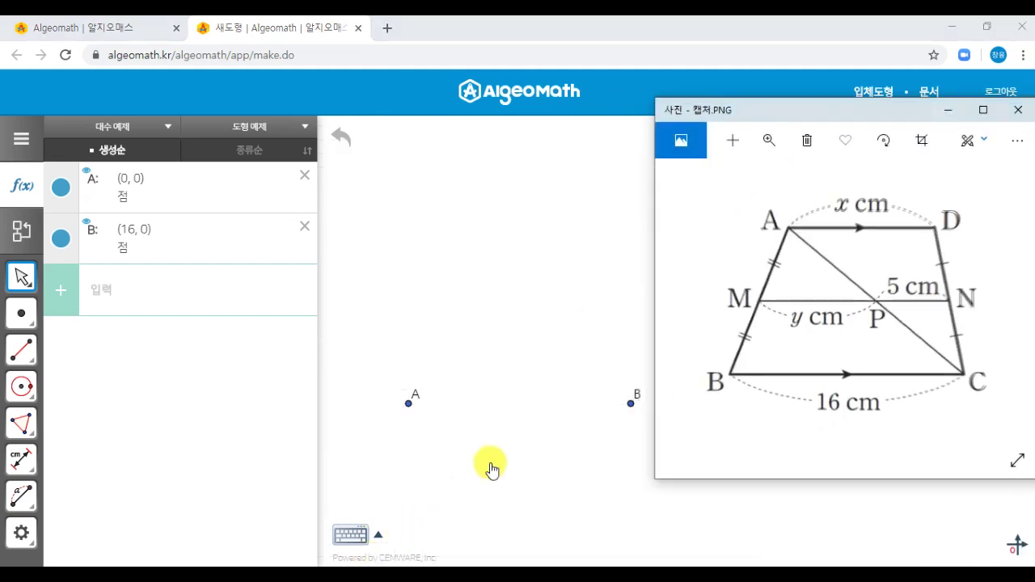
{"action": "left_click_drag", "start_coordinate": [566, 335], "coordinate": [539, 321]}
{"action": "scroll", "coordinate": [524, 332], "scroll_direction": "up", "scroll_amount": 1}
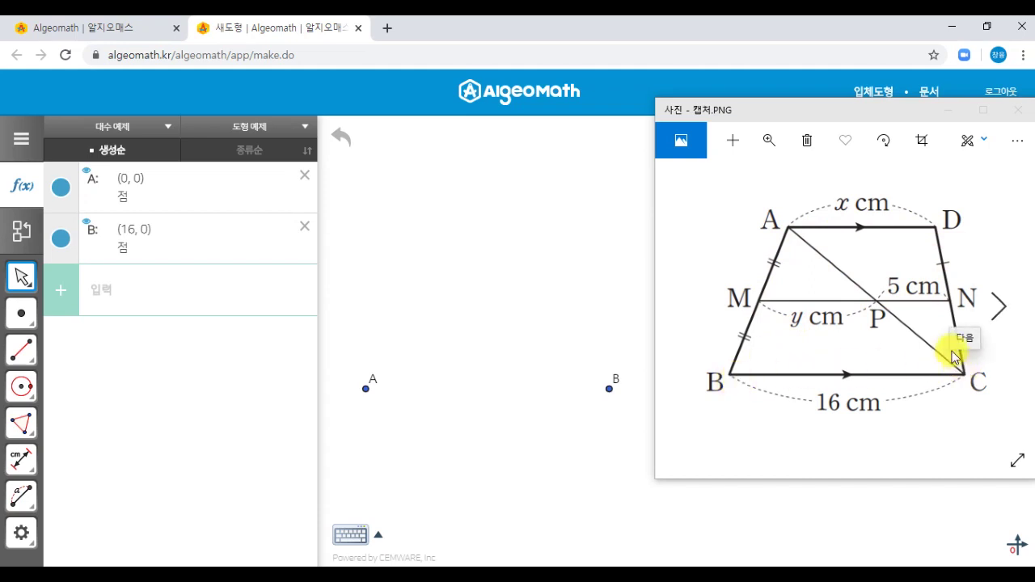
Draw the base segment joining the points at (0, 0) and (16, 0)
{"action": "left_click", "coordinate": [30, 354]}
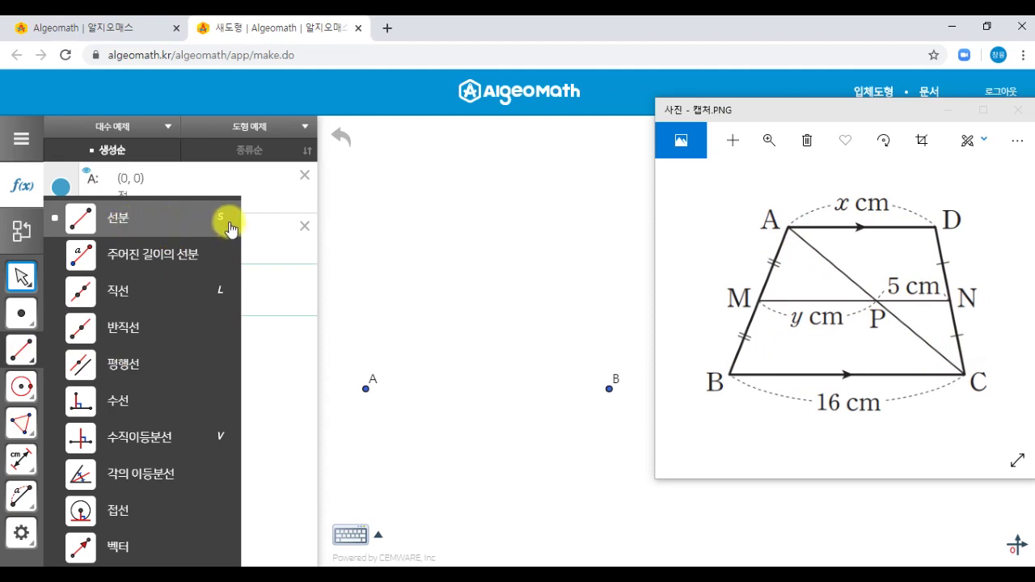
{"action": "left_click", "coordinate": [167, 233]}
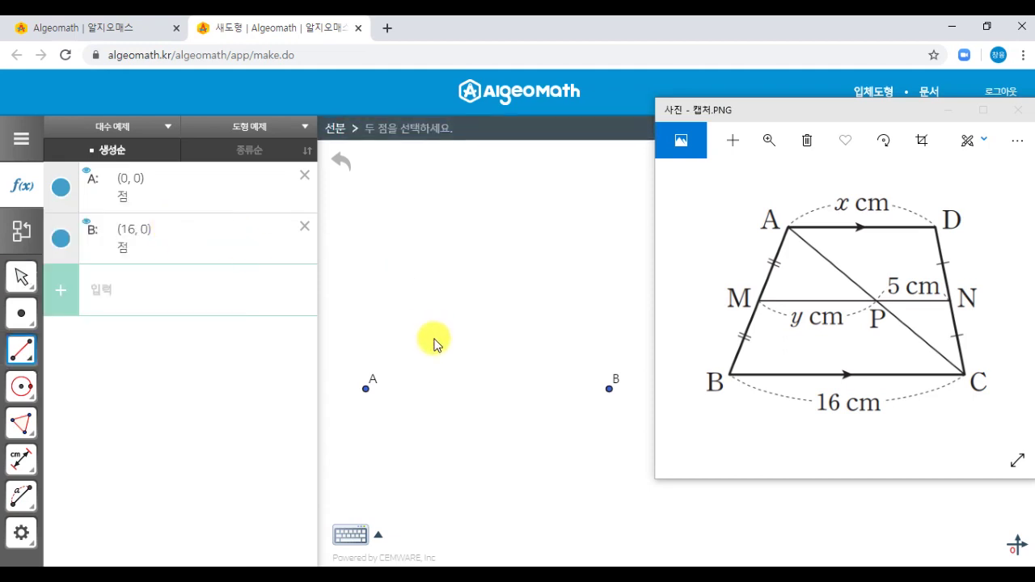
{"action": "left_click", "coordinate": [380, 391]}
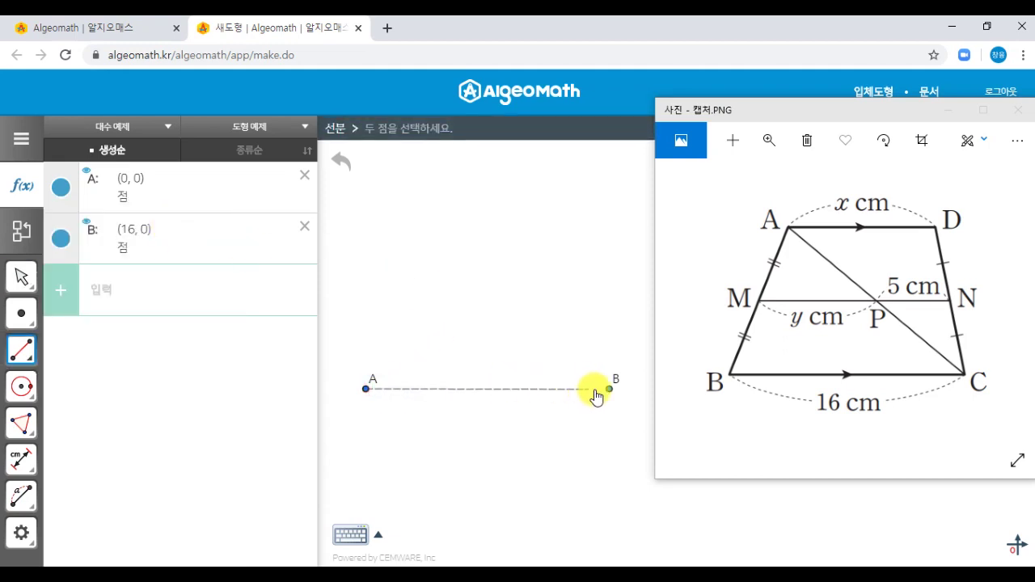
{"action": "left_click", "coordinate": [607, 392]}
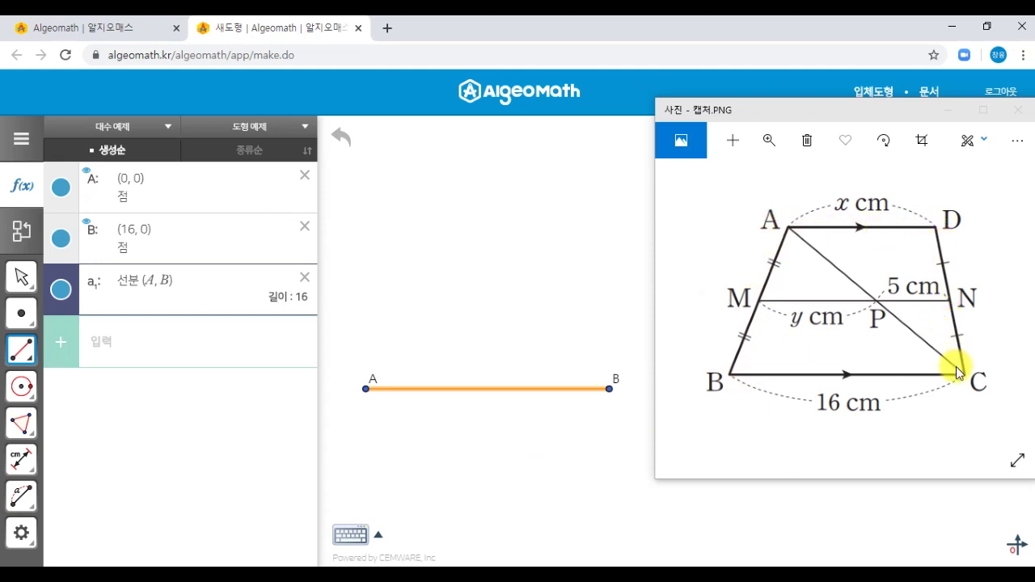
Draw two segments joining the base's endpoints to a new apex at about (4, 11), completing a triangle
{"action": "left_click", "coordinate": [29, 320]}
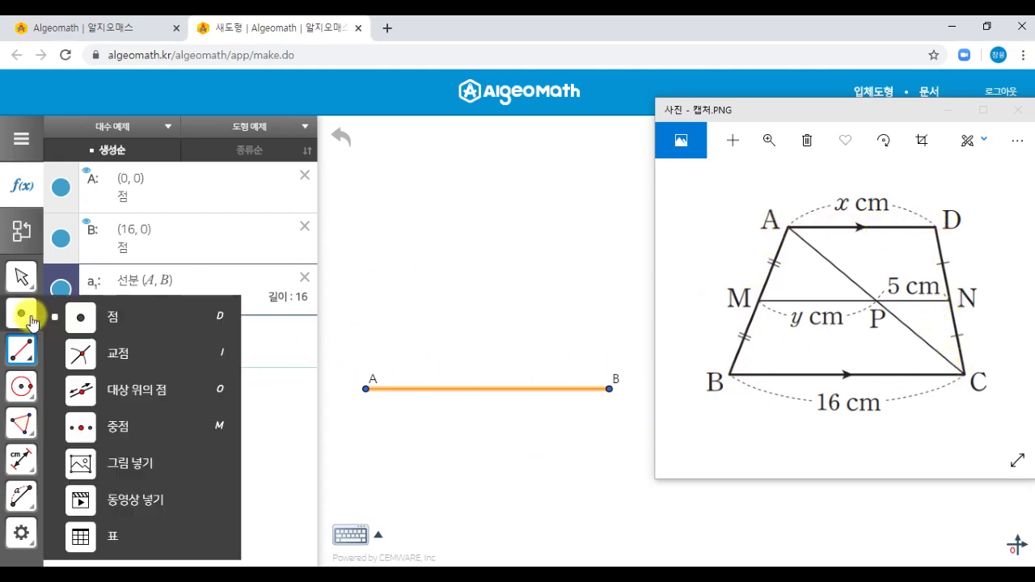
{"action": "left_click", "coordinate": [23, 347]}
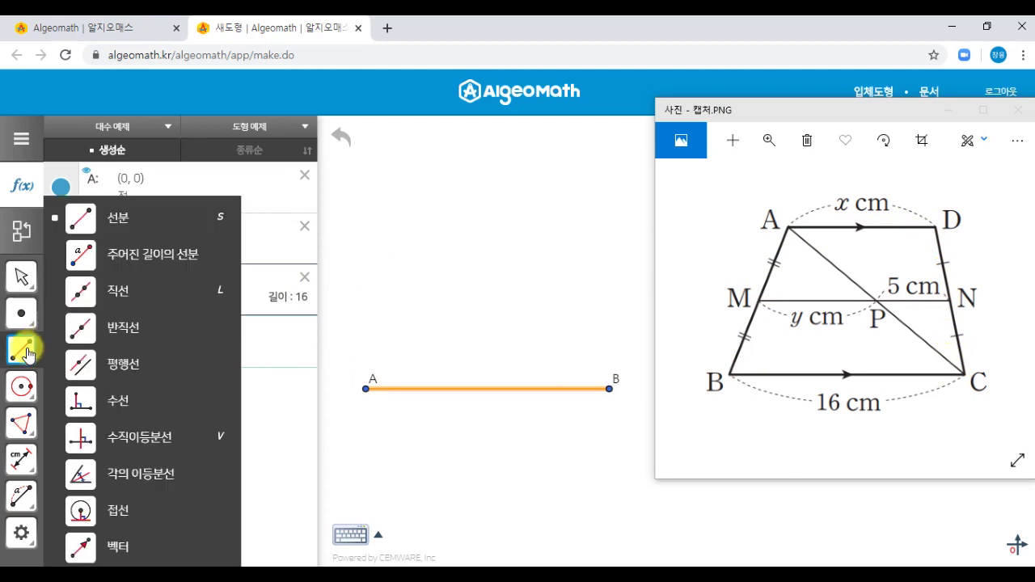
{"action": "left_click", "coordinate": [212, 226]}
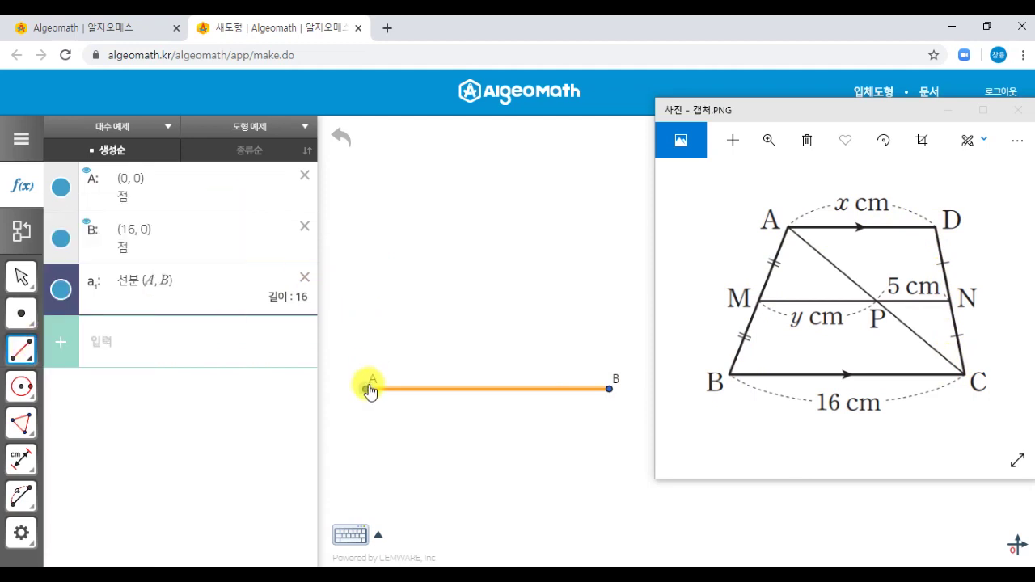
{"action": "left_click", "coordinate": [366, 389]}
{"action": "left_click", "coordinate": [427, 220]}
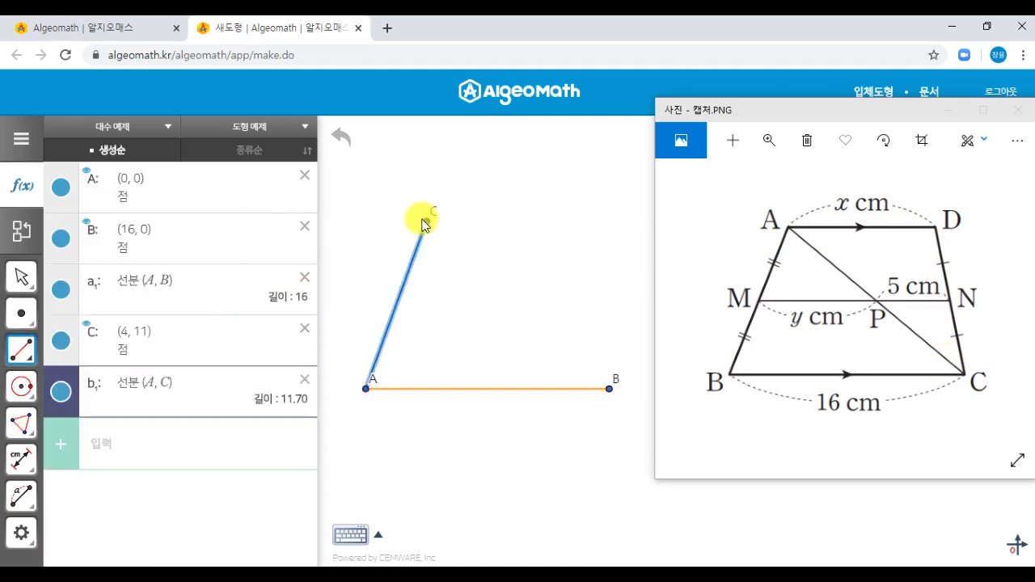
{"action": "left_click", "coordinate": [428, 221]}
{"action": "left_click", "coordinate": [609, 389]}
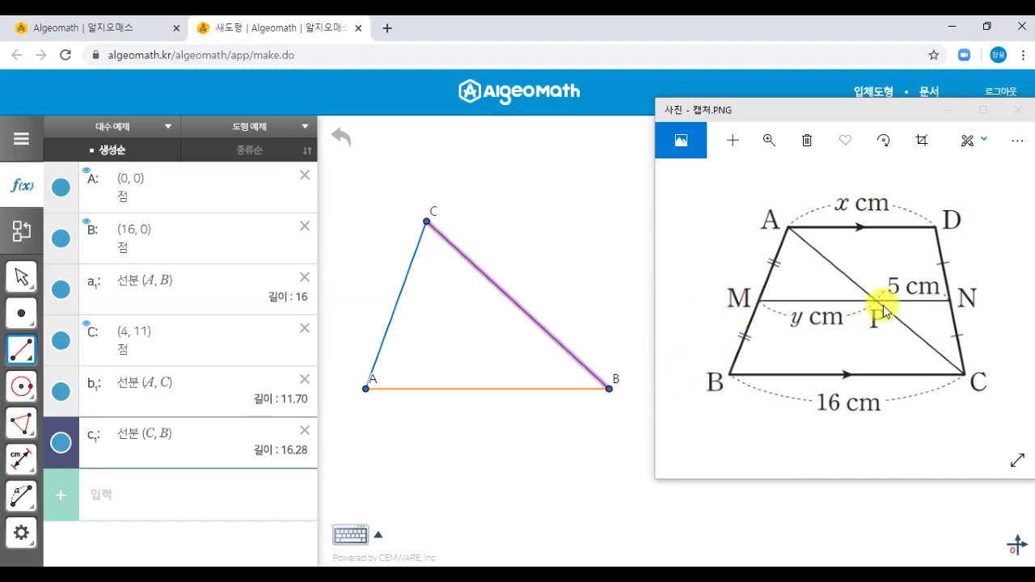
Construct the midpoints of the triangle's two slanted sides
{"action": "left_click", "coordinate": [18, 316]}
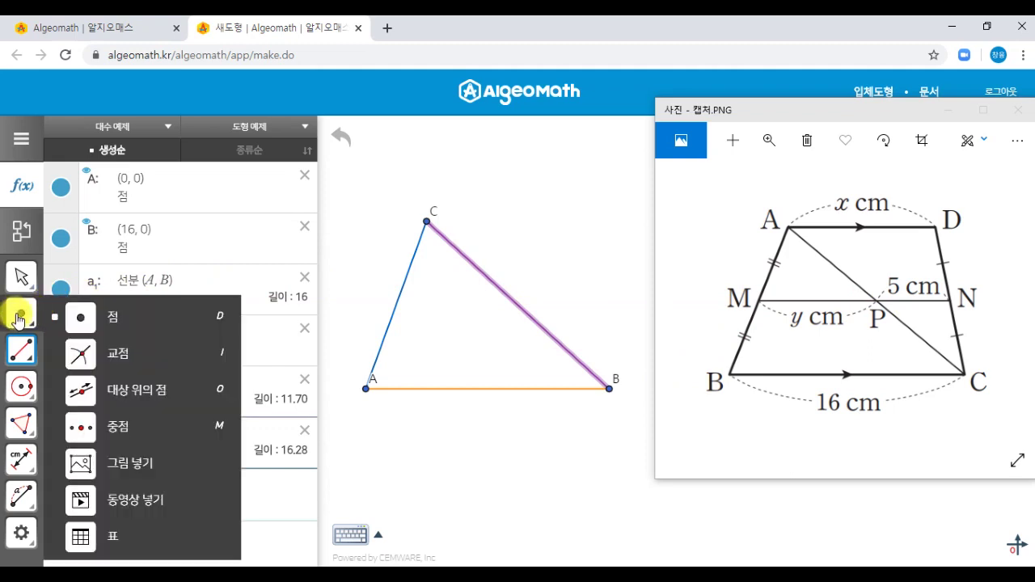
{"action": "left_click", "coordinate": [167, 434]}
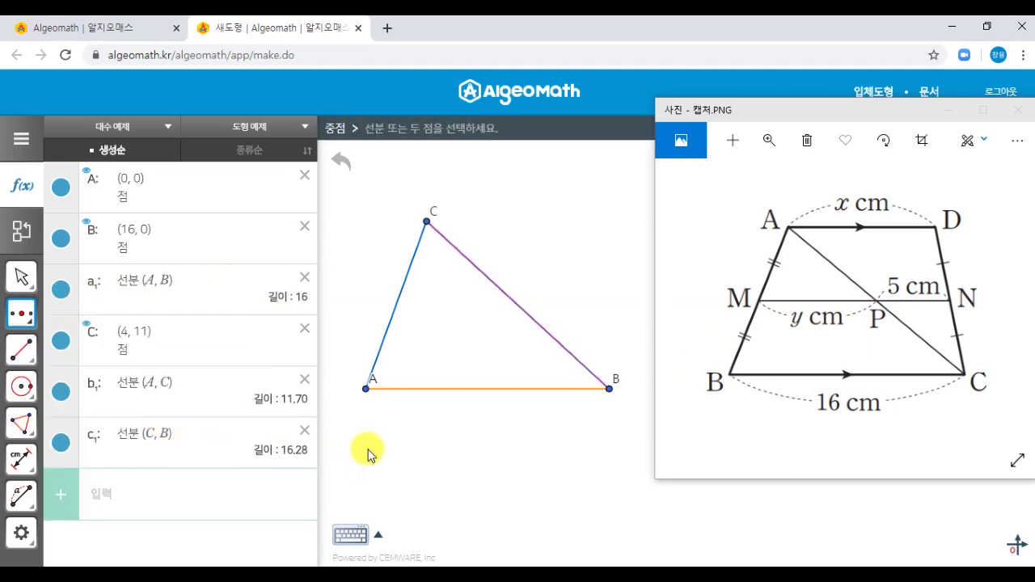
{"action": "left_click", "coordinate": [408, 295]}
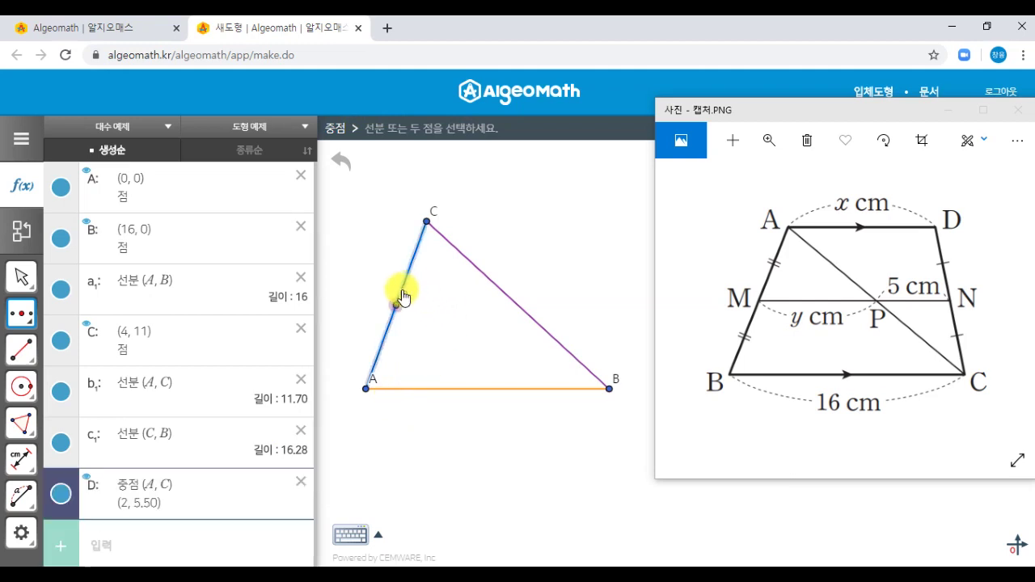
{"action": "left_click", "coordinate": [427, 224]}
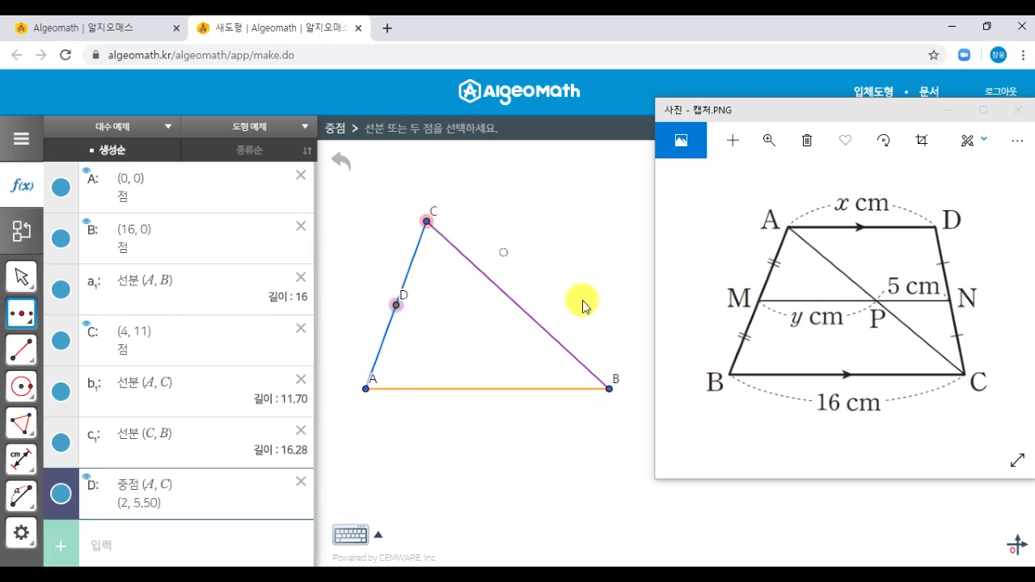
{"action": "left_click", "coordinate": [610, 389]}
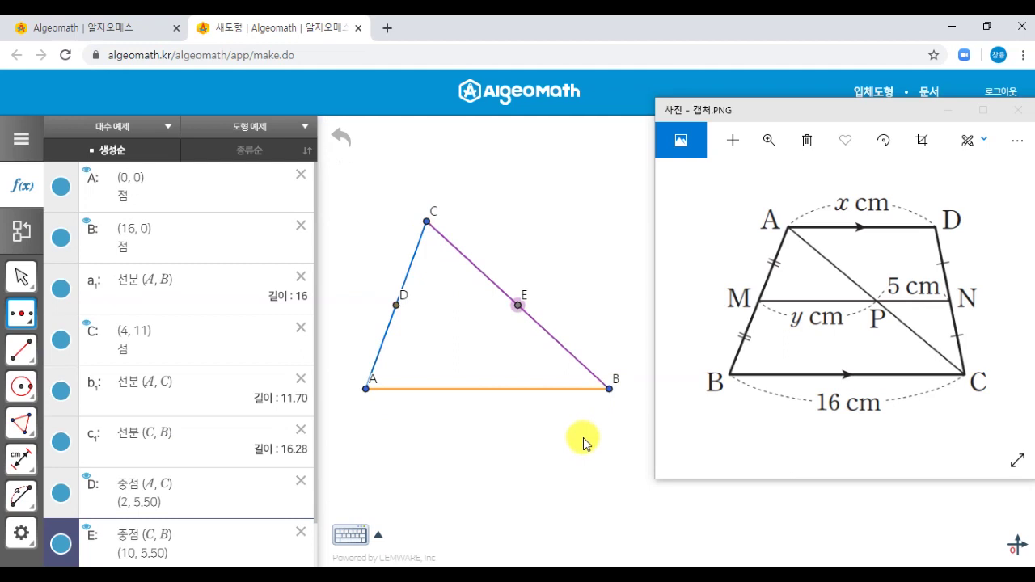
Draw a segment connecting the midpoints of the triangle's two slanted sides
{"action": "mouse_move", "coordinate": [16, 355]}
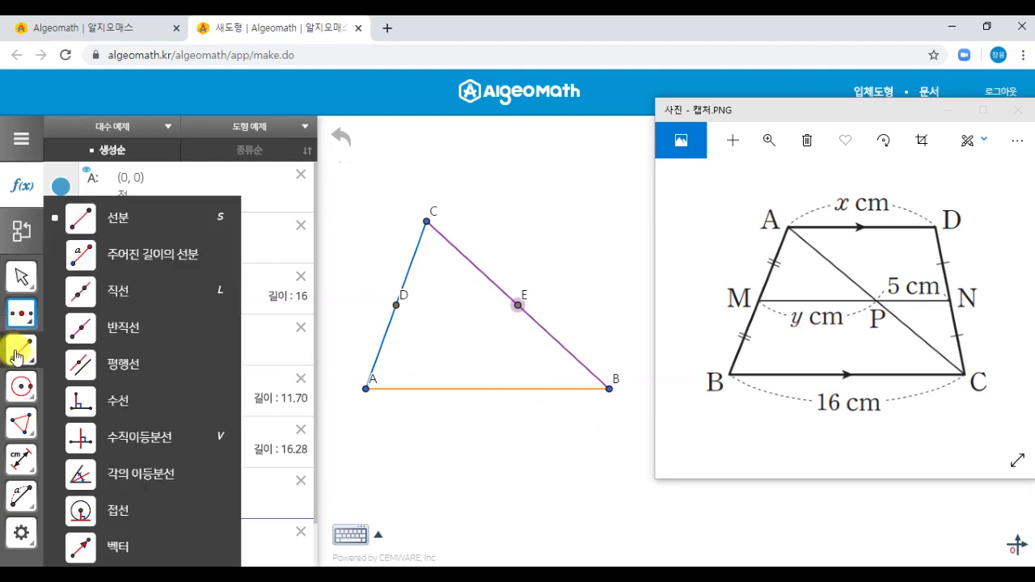
{"action": "left_click", "coordinate": [216, 223]}
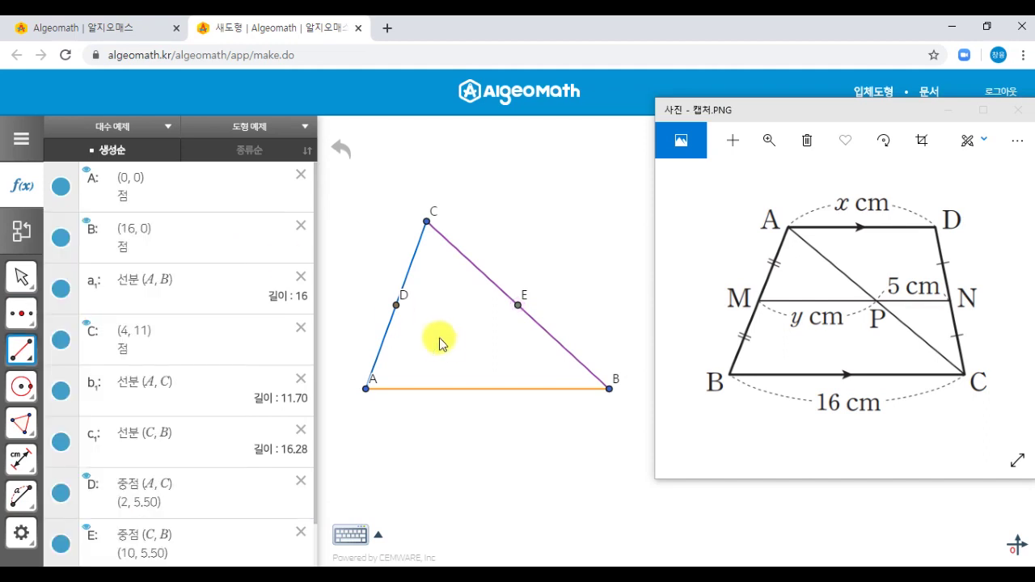
{"action": "left_click", "coordinate": [396, 306]}
{"action": "left_click", "coordinate": [518, 305]}
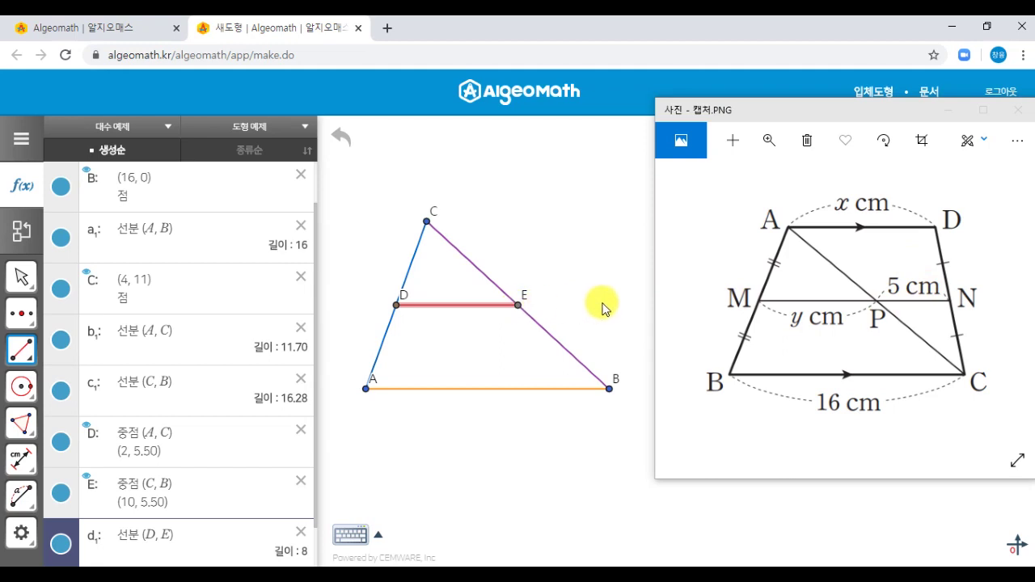
Draw a circle of radius 5 centred on midpoint E
{"action": "mouse_move", "coordinate": [18, 391]}
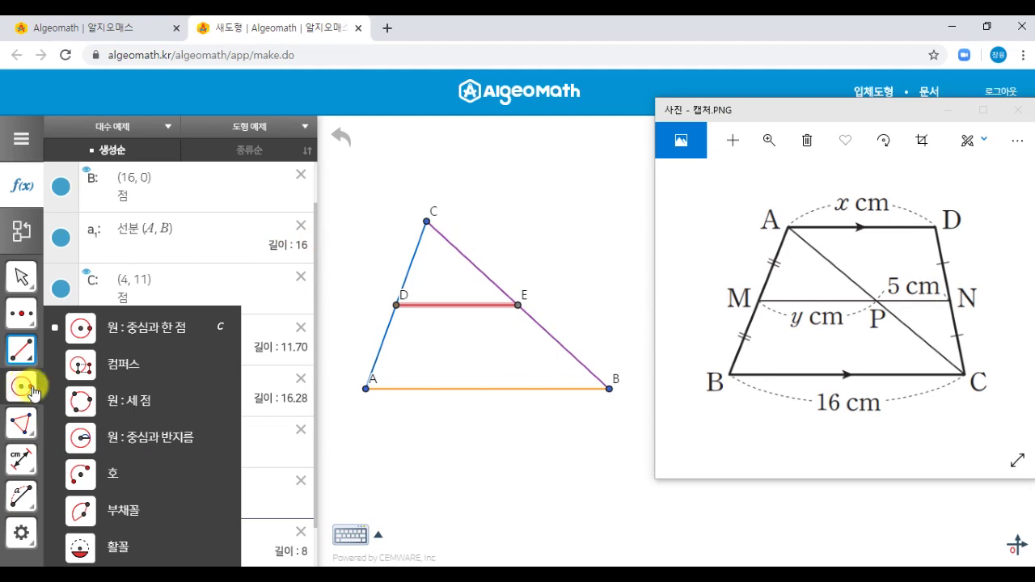
{"action": "left_click", "coordinate": [185, 443]}
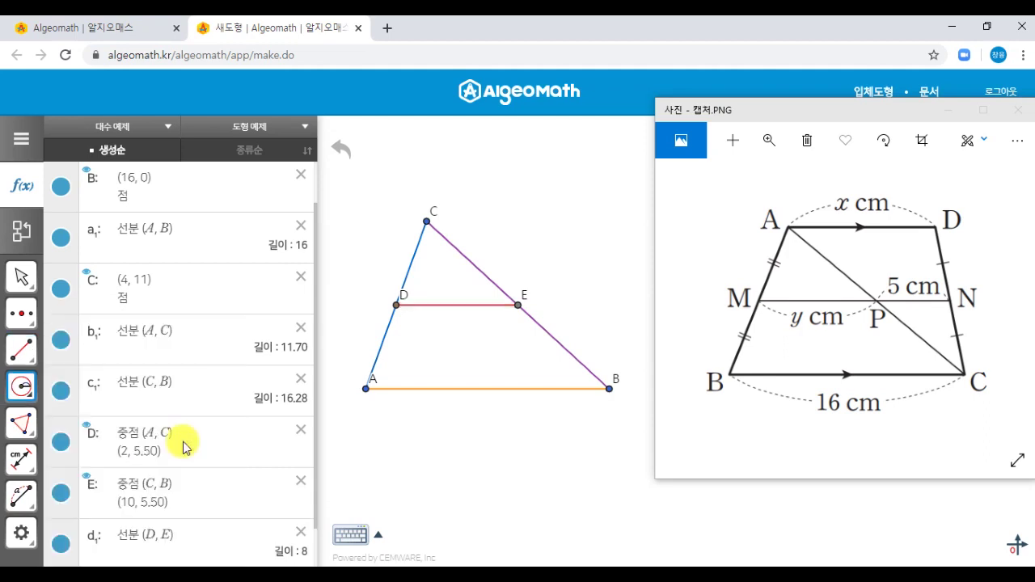
{"action": "left_click", "coordinate": [520, 308]}
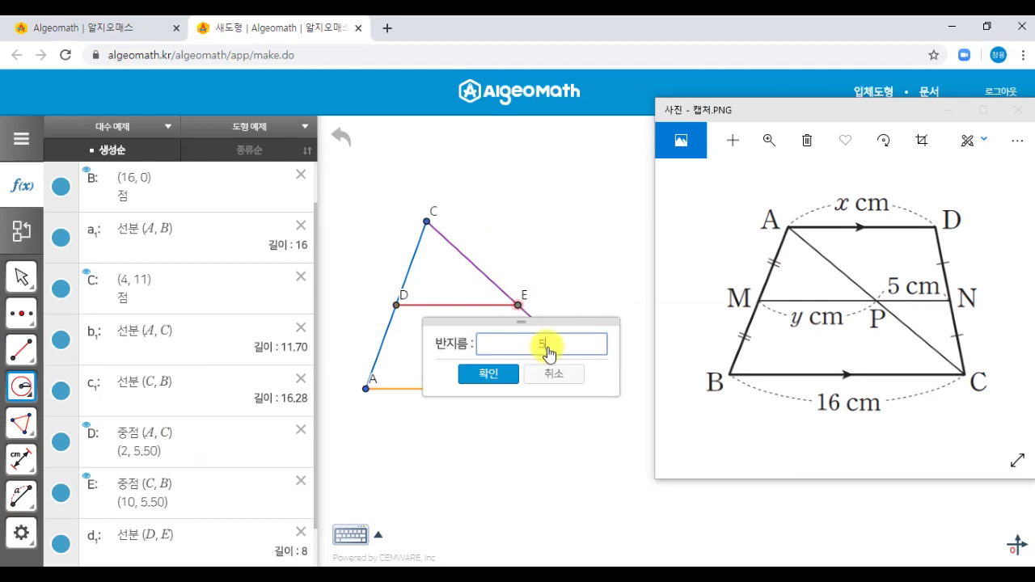
{"action": "type", "text": "5"}
{"action": "left_click", "coordinate": [503, 379]}
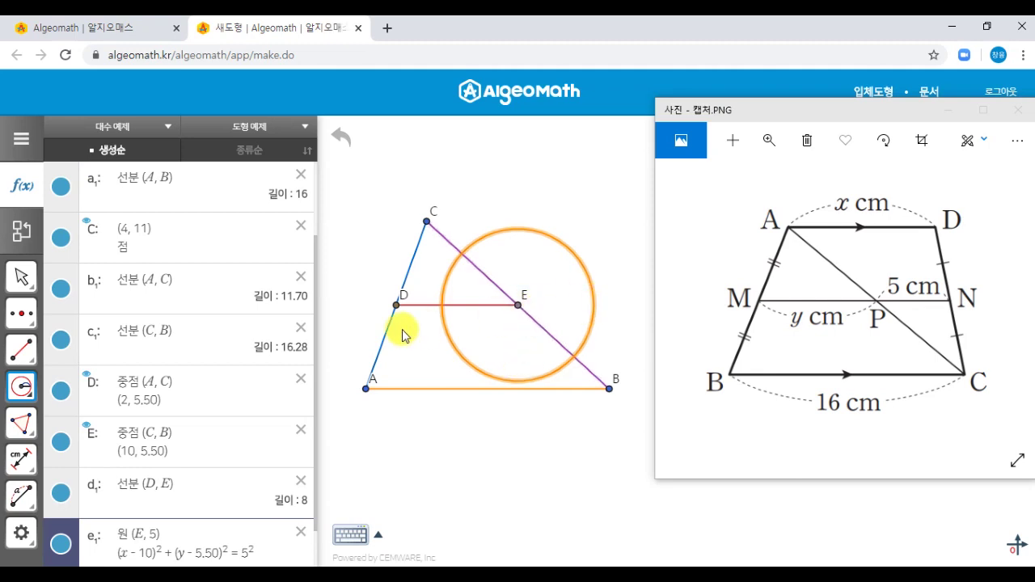
{"action": "left_click", "coordinate": [22, 349]}
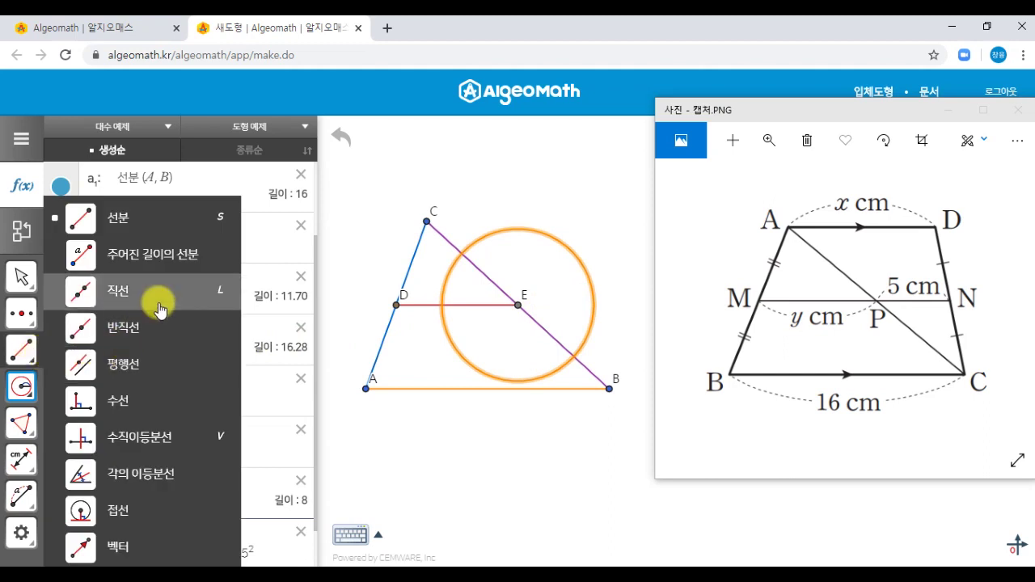
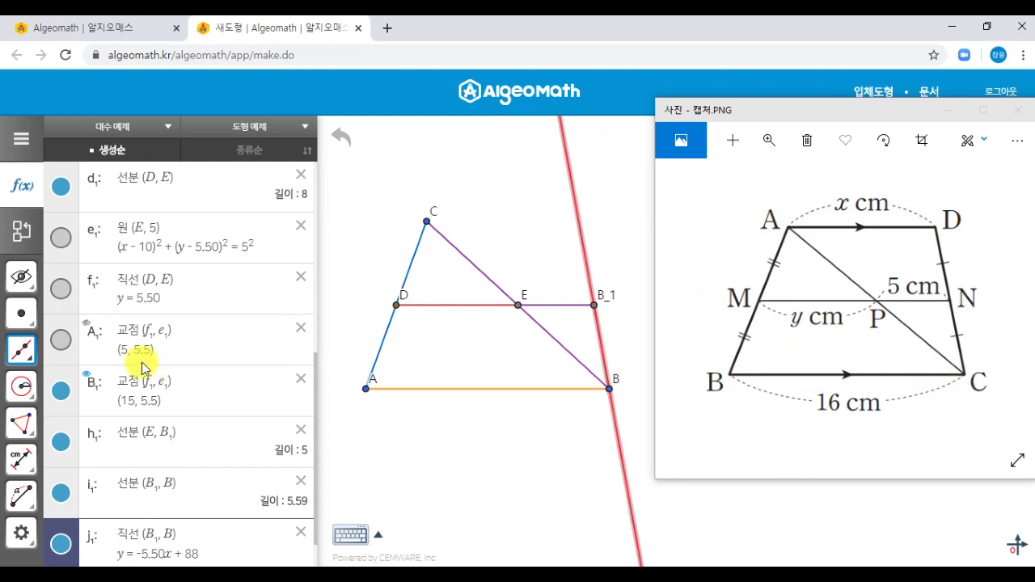
Construct a line through apex C parallel to base segment AB
{"action": "left_click", "coordinate": [44, 350]}
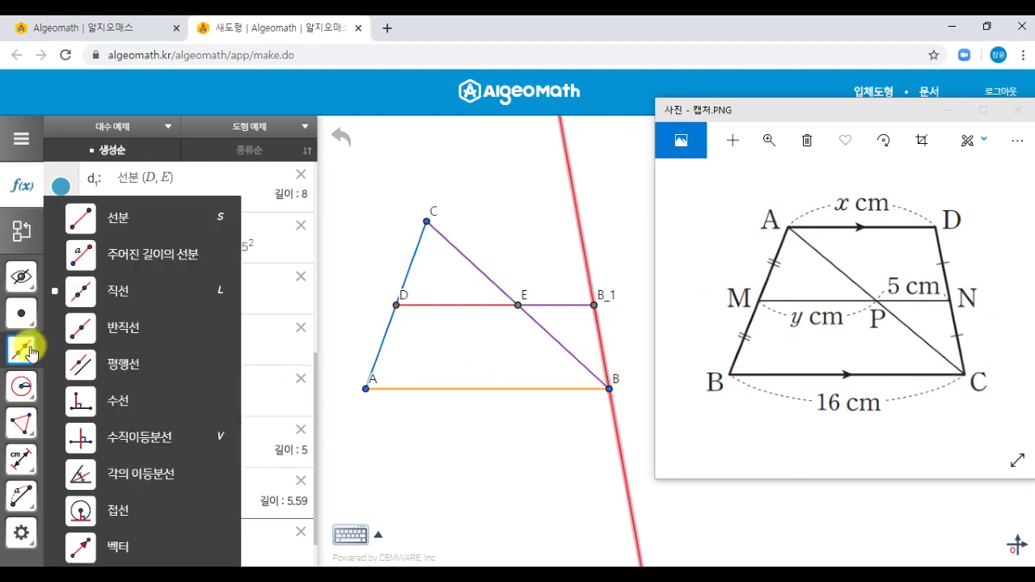
{"action": "left_click", "coordinate": [165, 367]}
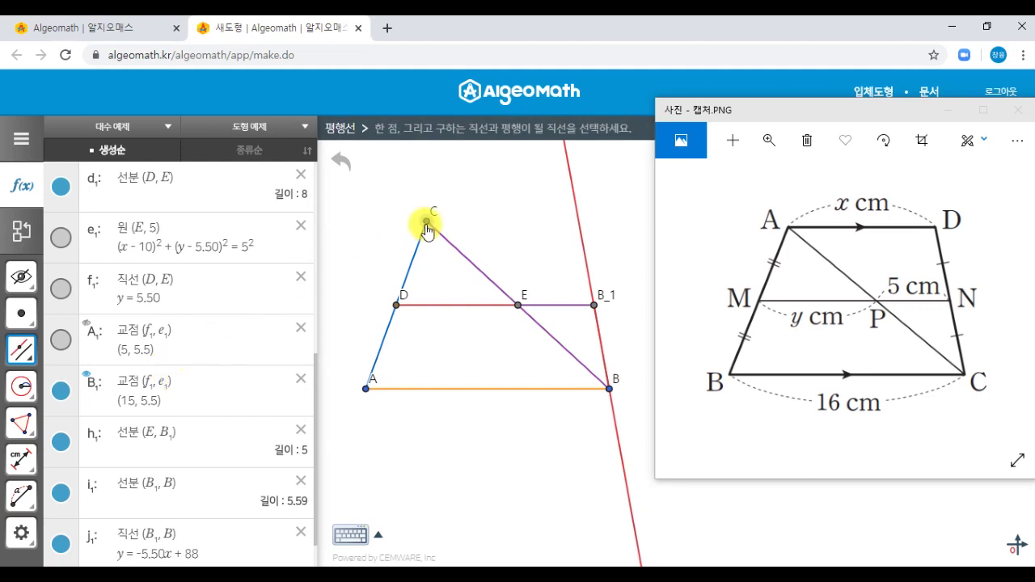
{"action": "left_click", "coordinate": [462, 393]}
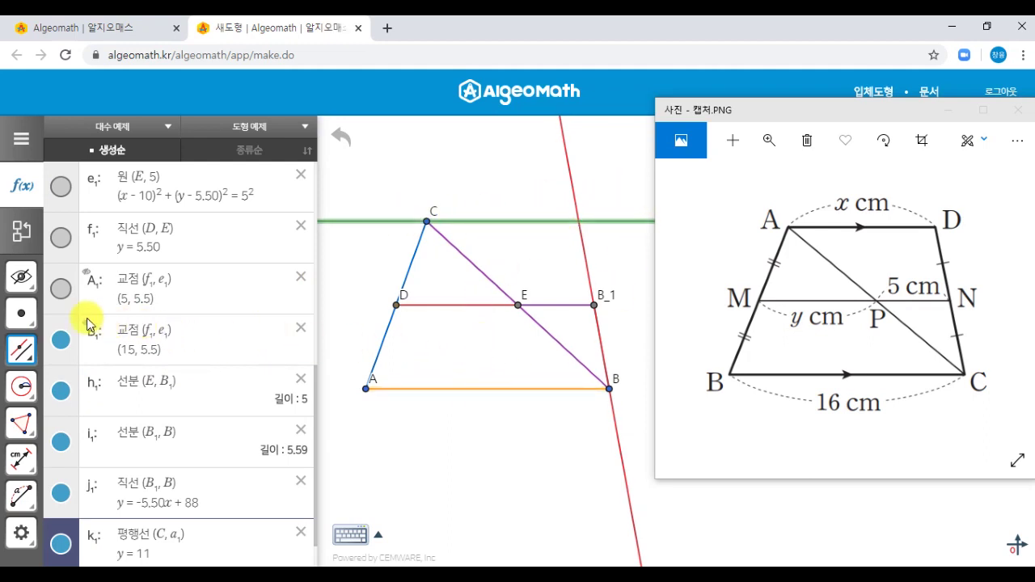
Place a point where the parallel line through C crosses the line through B and B_1
{"action": "left_click", "coordinate": [21, 313]}
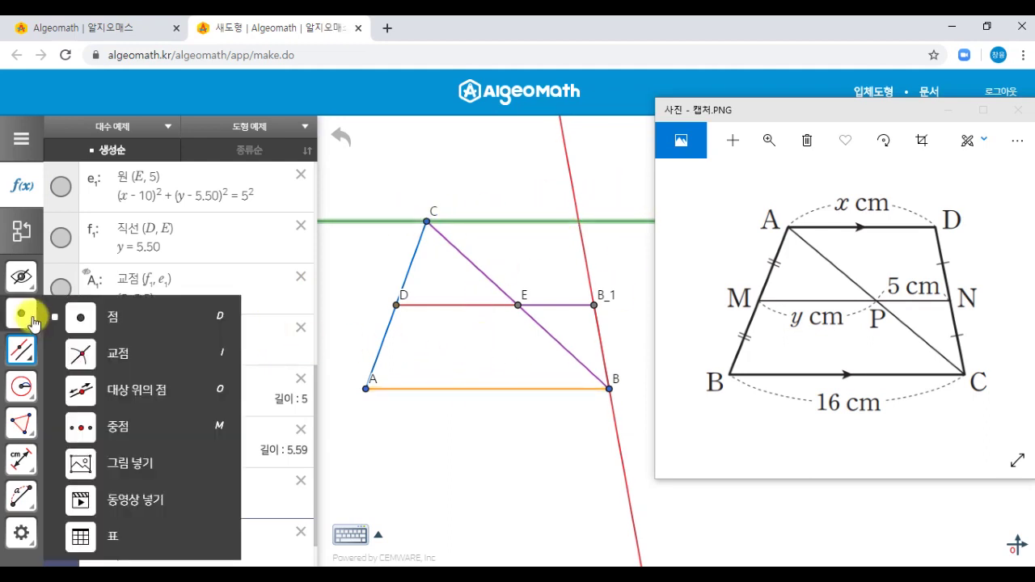
{"action": "left_click", "coordinate": [114, 324]}
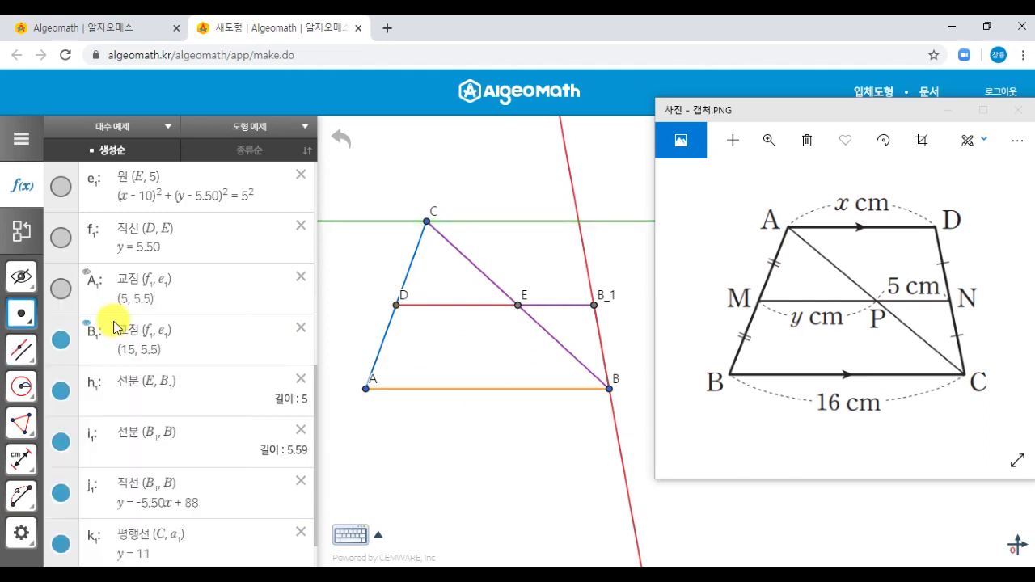
{"action": "left_click", "coordinate": [578, 223]}
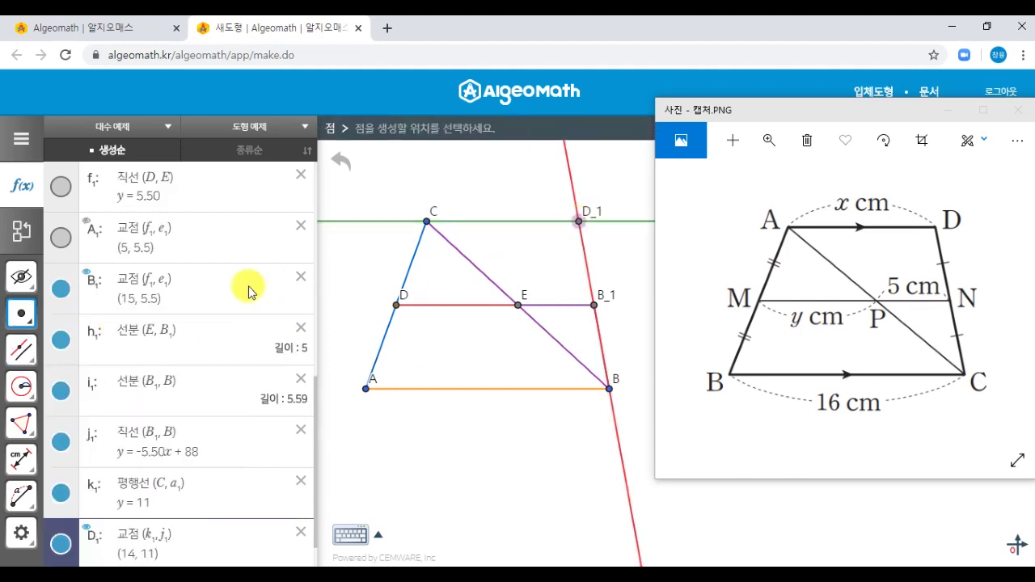
Hide the parallel line through C and the line through B and B_1
{"action": "left_click", "coordinate": [21, 276]}
{"action": "left_click", "coordinate": [165, 466]}
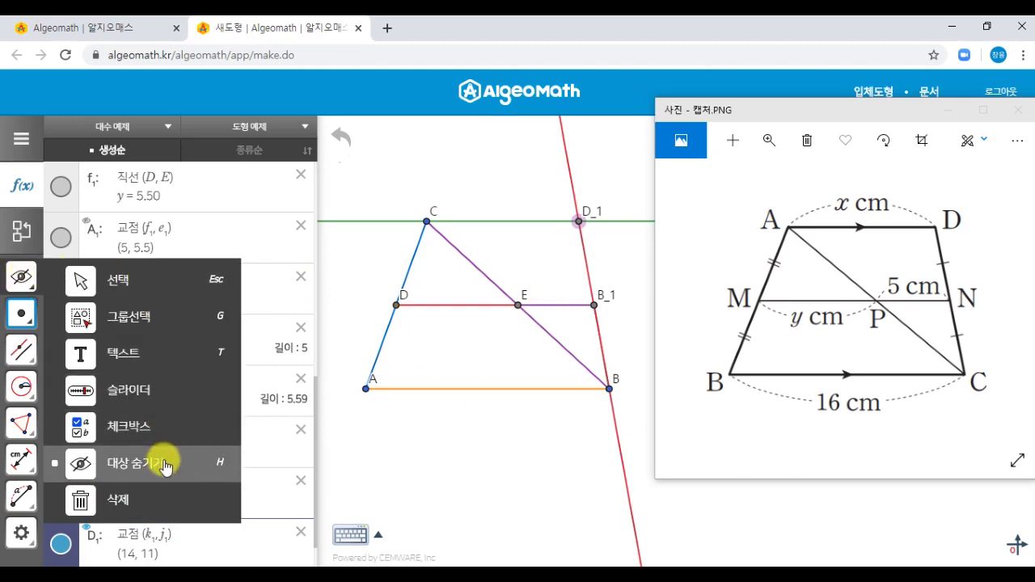
{"action": "left_click", "coordinate": [166, 467]}
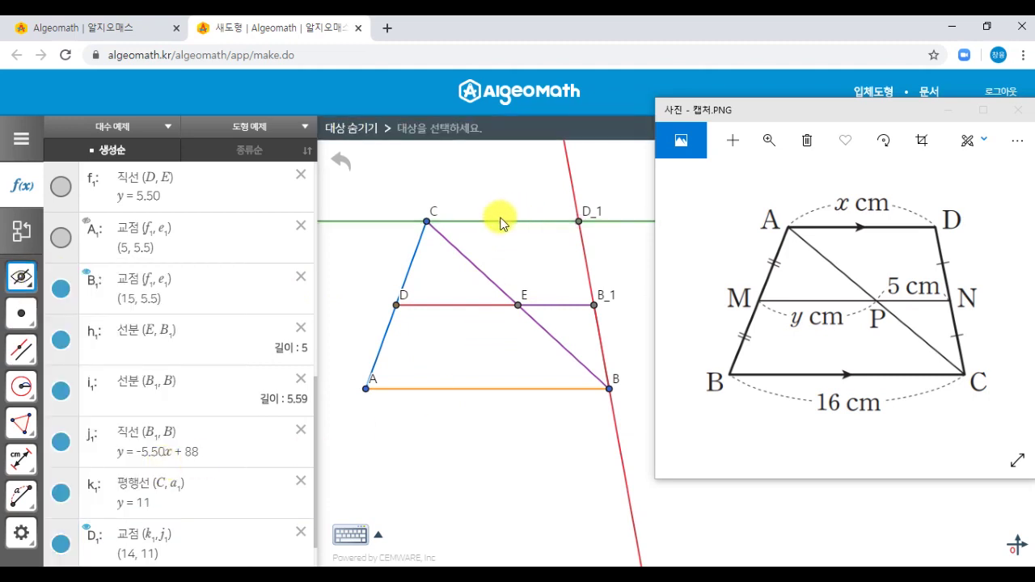
{"action": "left_click", "coordinate": [370, 221]}
{"action": "left_click", "coordinate": [572, 188]}
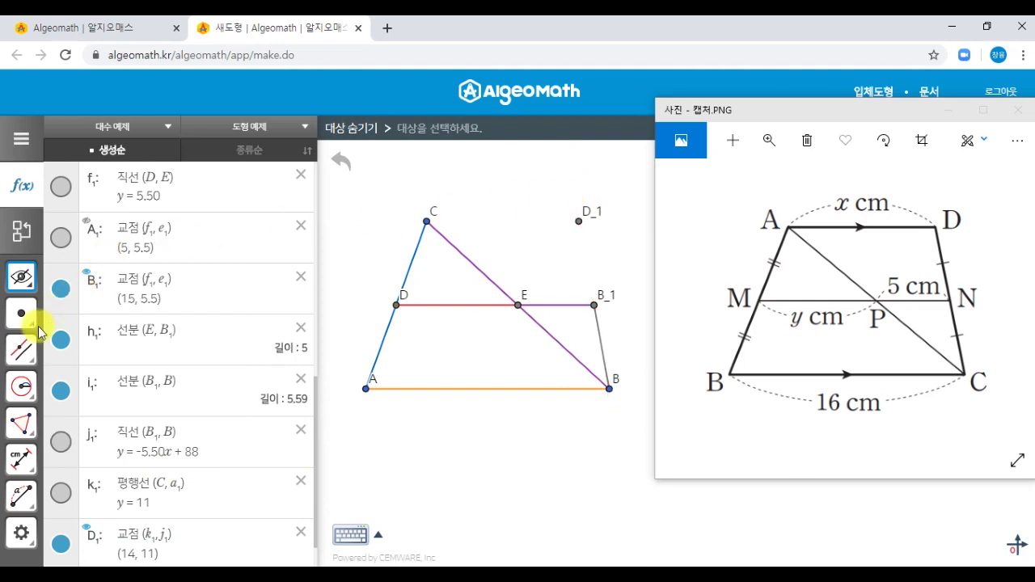
Draw segments from C to D_1 and from D_1 to B_1, completing the trapezoid's outline
{"action": "left_click", "coordinate": [22, 349]}
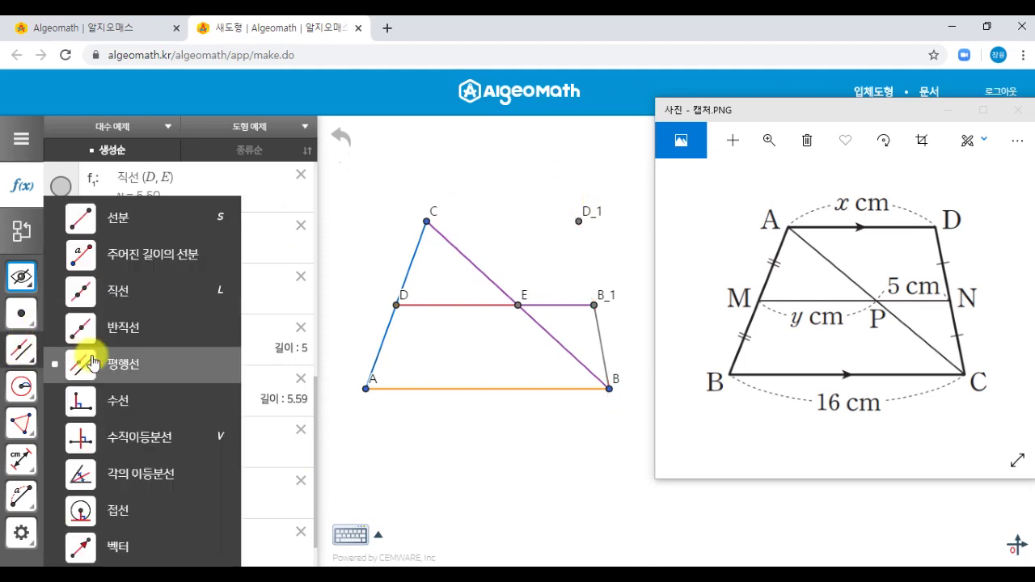
{"action": "left_click", "coordinate": [151, 233]}
{"action": "left_click", "coordinate": [429, 223]}
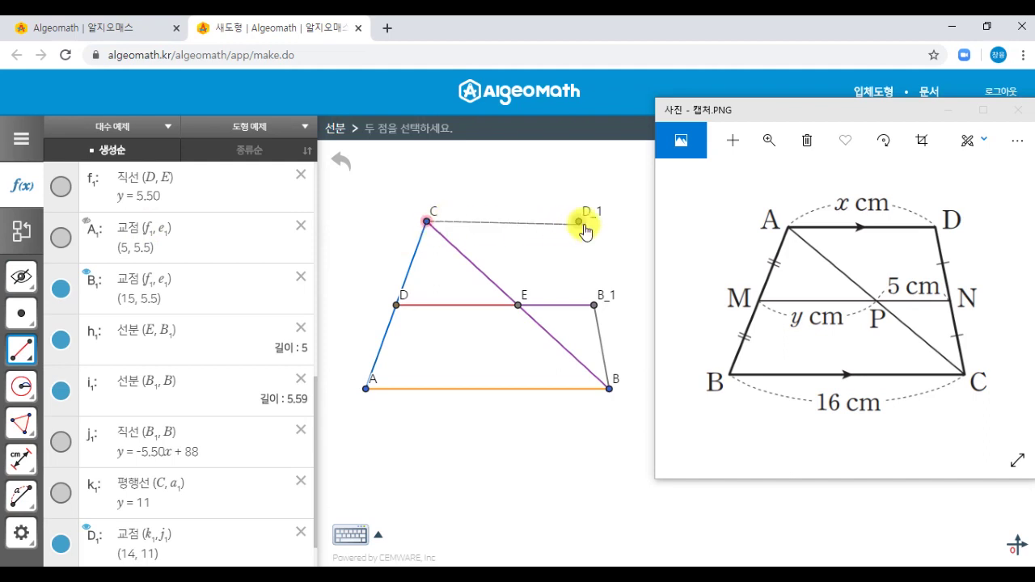
{"action": "left_click", "coordinate": [580, 221]}
{"action": "left_click", "coordinate": [580, 221]}
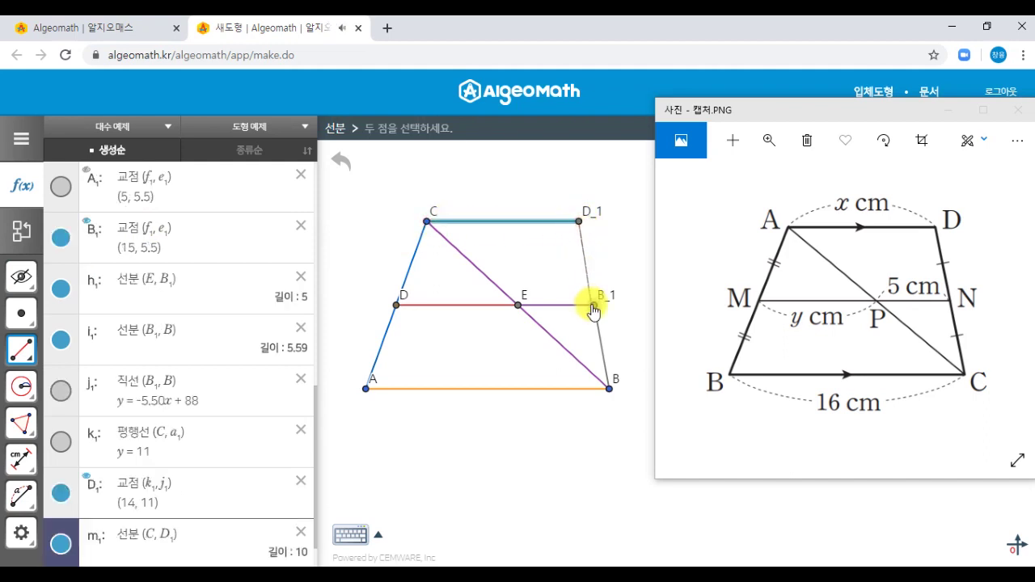
{"action": "left_click", "coordinate": [594, 305]}
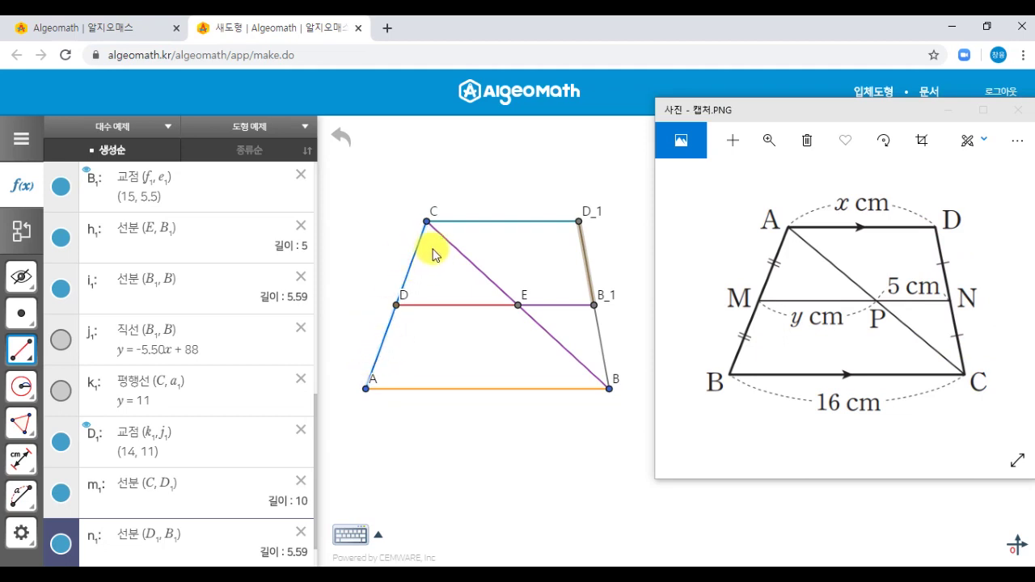
Hide the full segment AC so its two halves can be drawn separately
{"action": "left_click", "coordinate": [21, 276]}
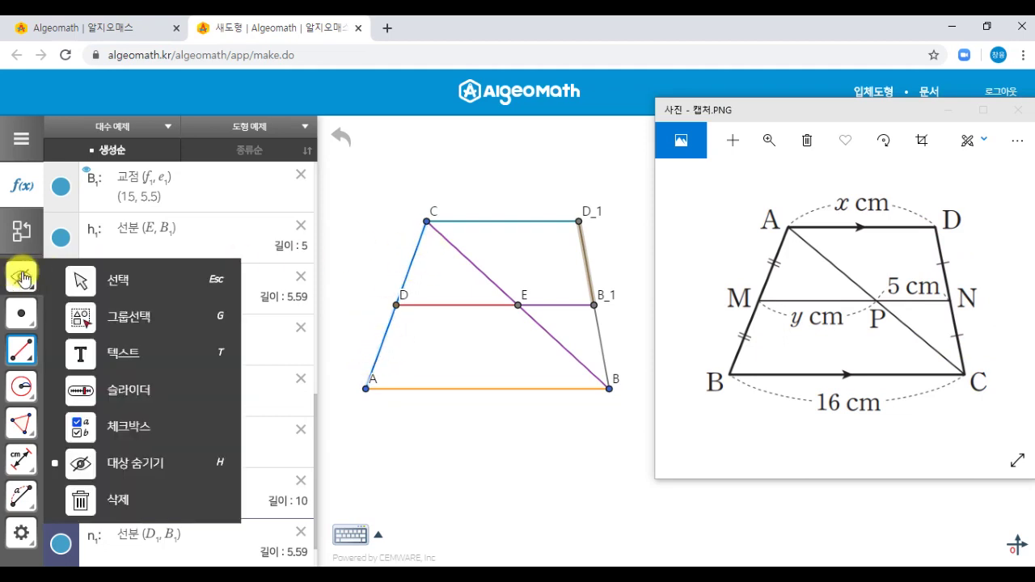
{"action": "left_click", "coordinate": [162, 464]}
{"action": "left_click", "coordinate": [386, 335]}
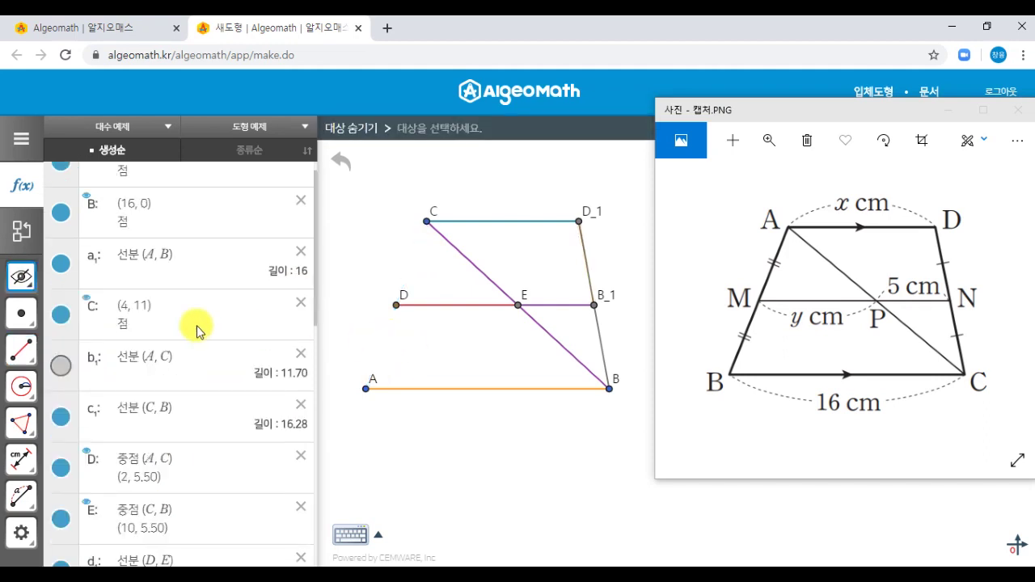
Draw separate segments from C to D and from D to A
{"action": "left_click", "coordinate": [21, 347]}
{"action": "left_click", "coordinate": [181, 215]}
{"action": "left_click", "coordinate": [426, 223]}
{"action": "left_click", "coordinate": [396, 306]}
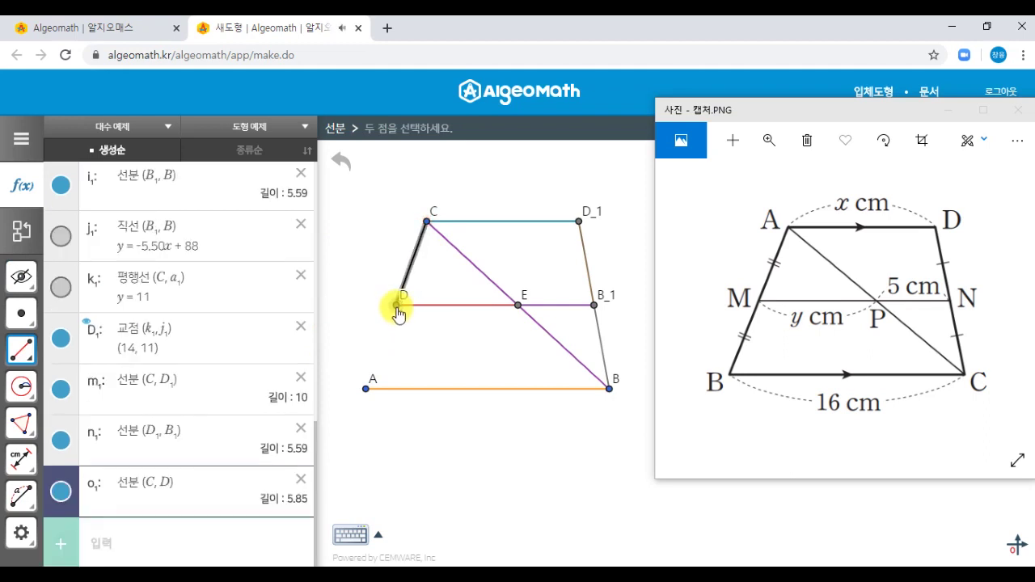
{"action": "left_click", "coordinate": [368, 391]}
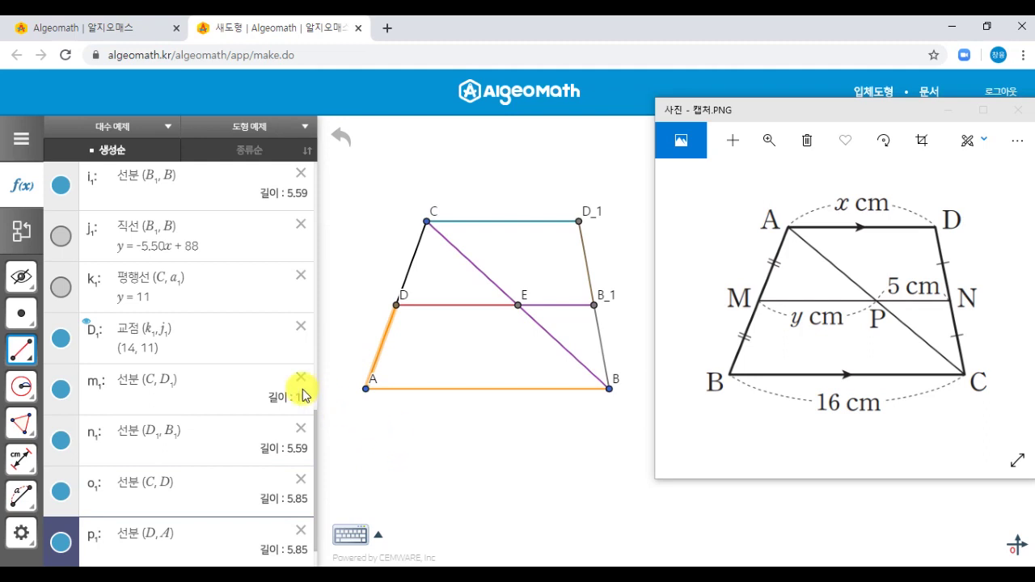
Add equal-length tick marks to the half segments CD, DA, D_1B_1 and B_1B
{"action": "left_click", "coordinate": [31, 435]}
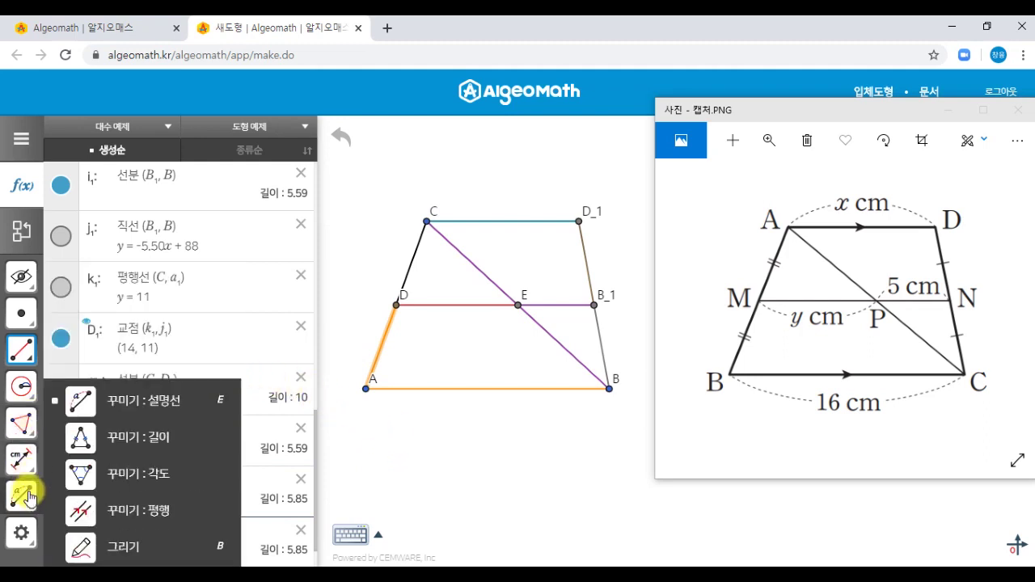
{"action": "mouse_move", "coordinate": [23, 495]}
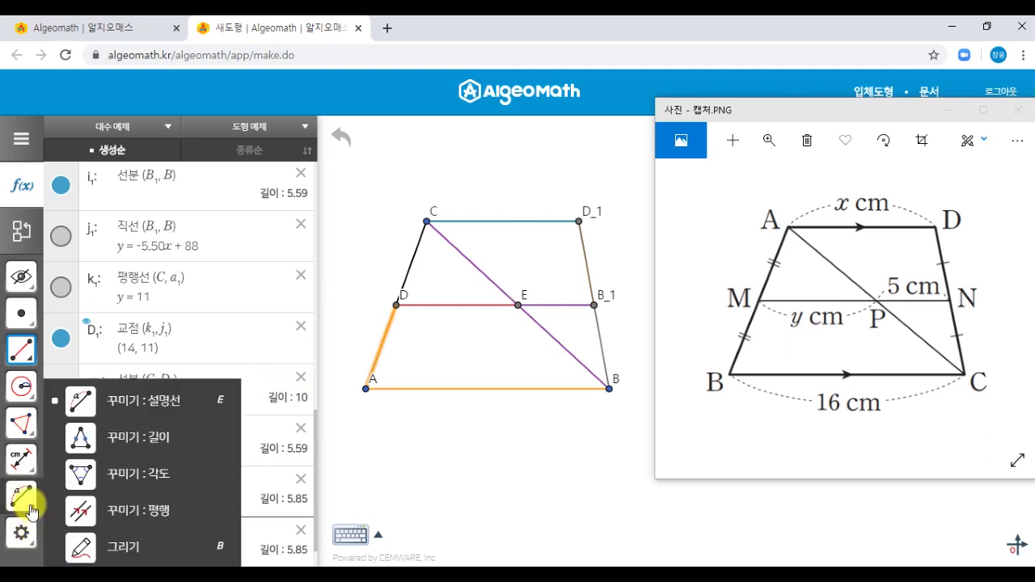
{"action": "left_click", "coordinate": [175, 451]}
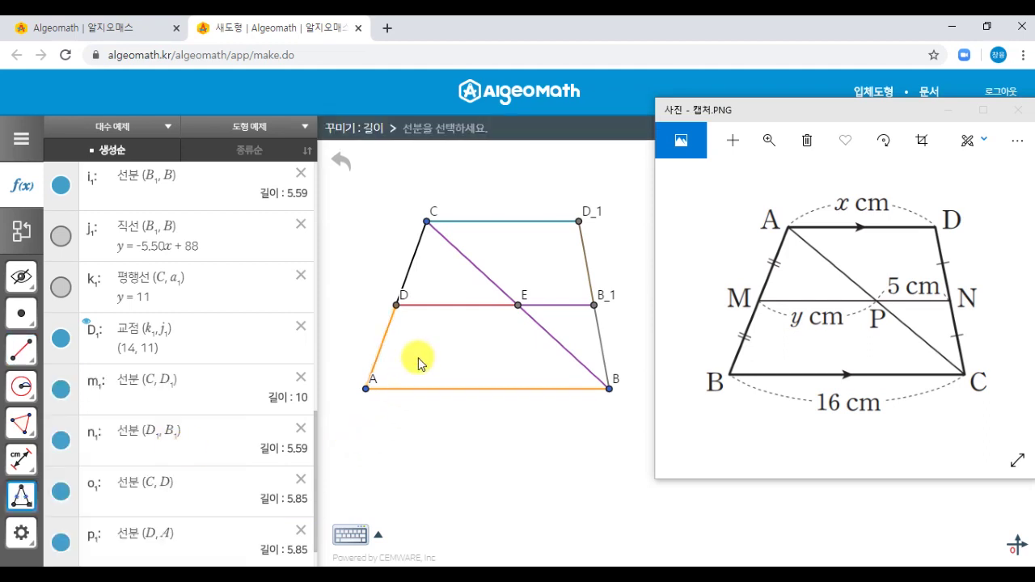
{"action": "left_click", "coordinate": [412, 268]}
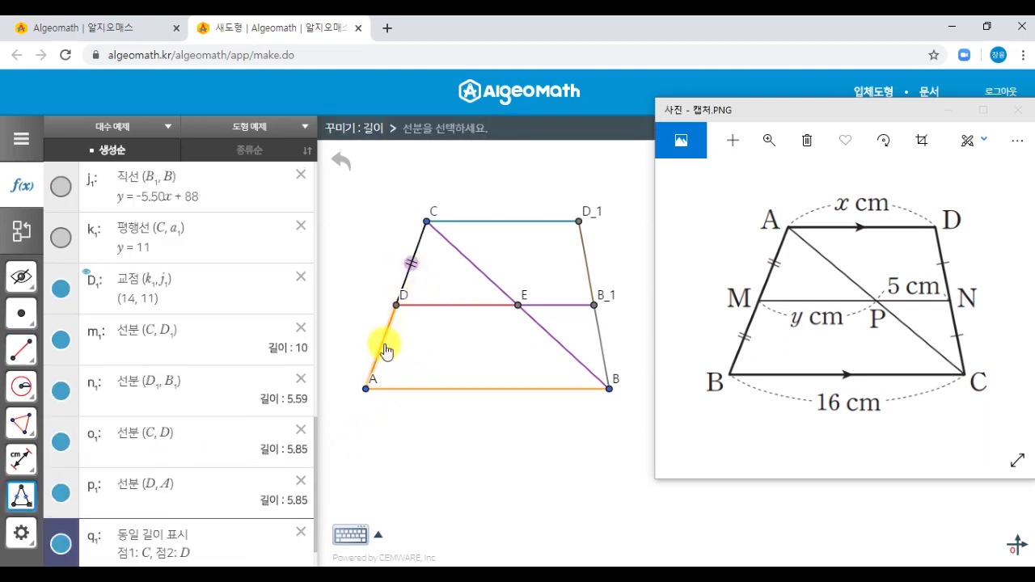
{"action": "left_click", "coordinate": [386, 350]}
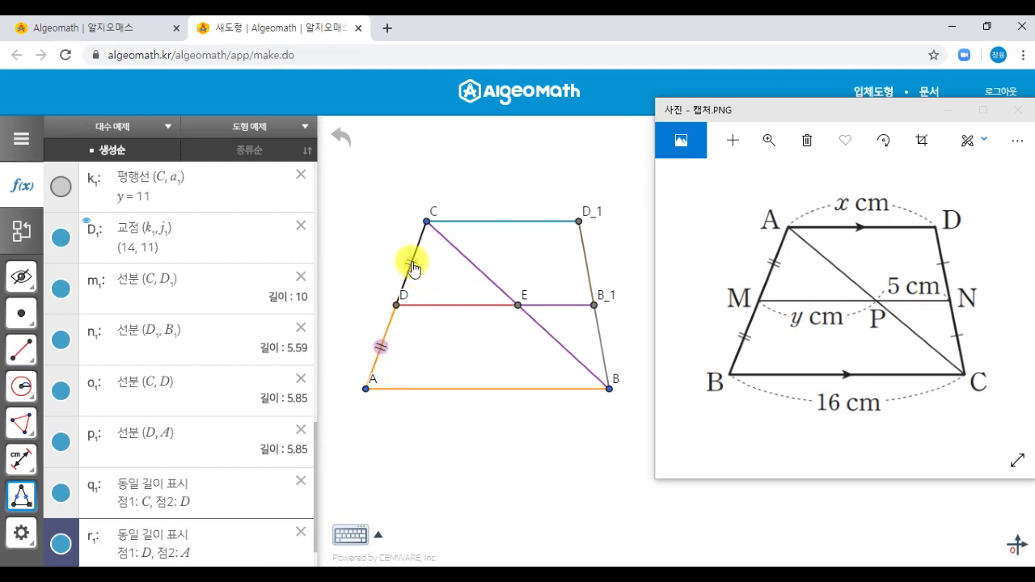
{"action": "left_click", "coordinate": [588, 263]}
{"action": "left_click", "coordinate": [600, 349]}
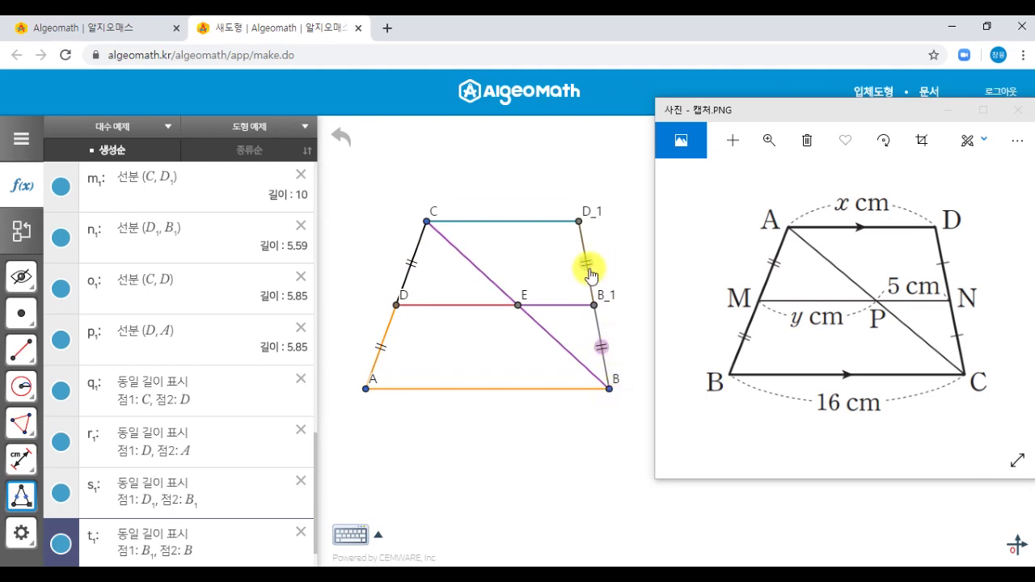
Change the equal-length marks on segments D_1B_1 and B_1B to the single-tick style (모양1)
{"action": "left_click", "coordinate": [23, 271]}
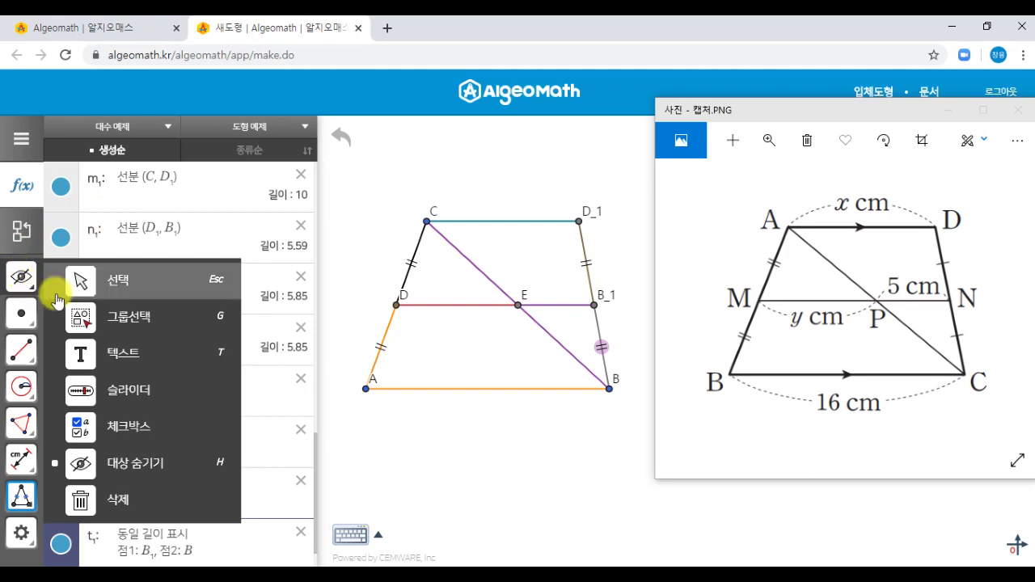
{"action": "left_click", "coordinate": [146, 290]}
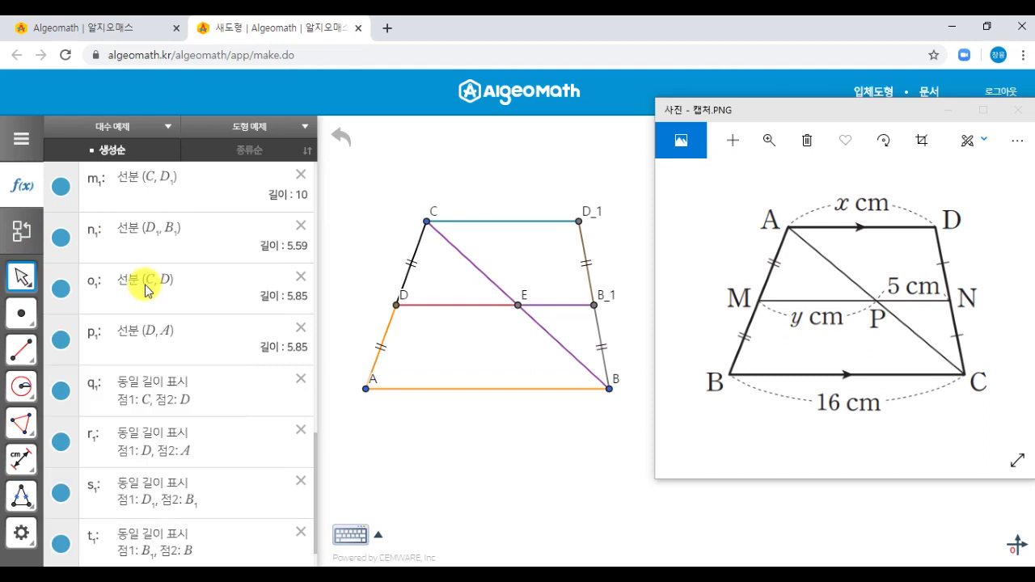
{"action": "left_click", "coordinate": [587, 267]}
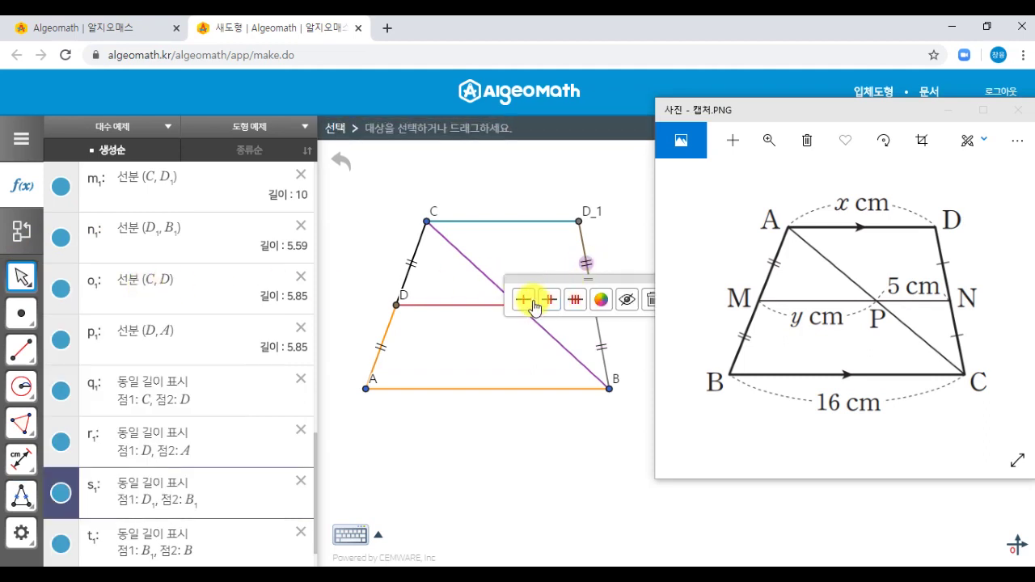
{"action": "left_click_drag", "start_coordinate": [748, 115], "coordinate": [832, 120]}
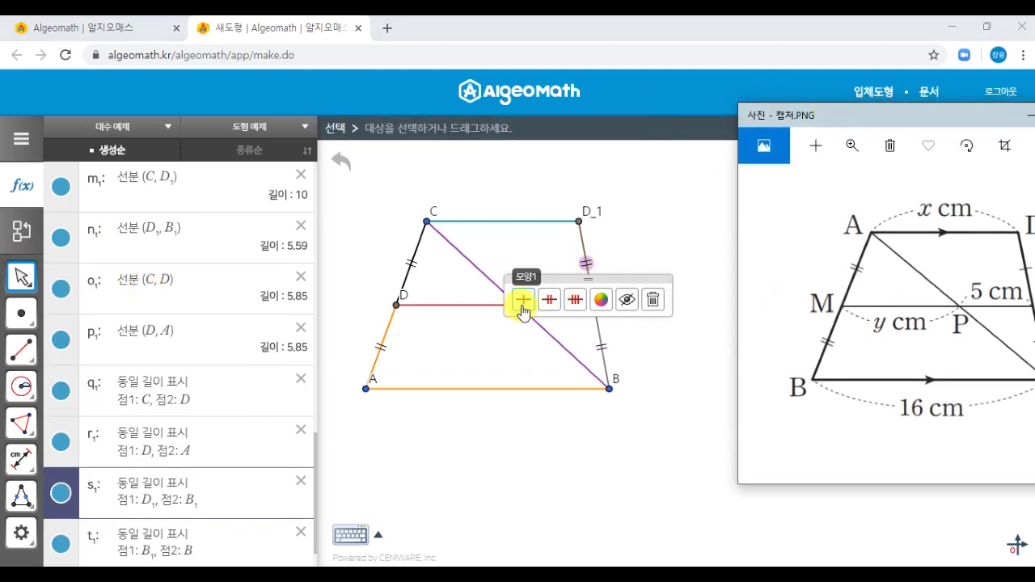
{"action": "left_click", "coordinate": [523, 300]}
{"action": "left_click", "coordinate": [602, 350]}
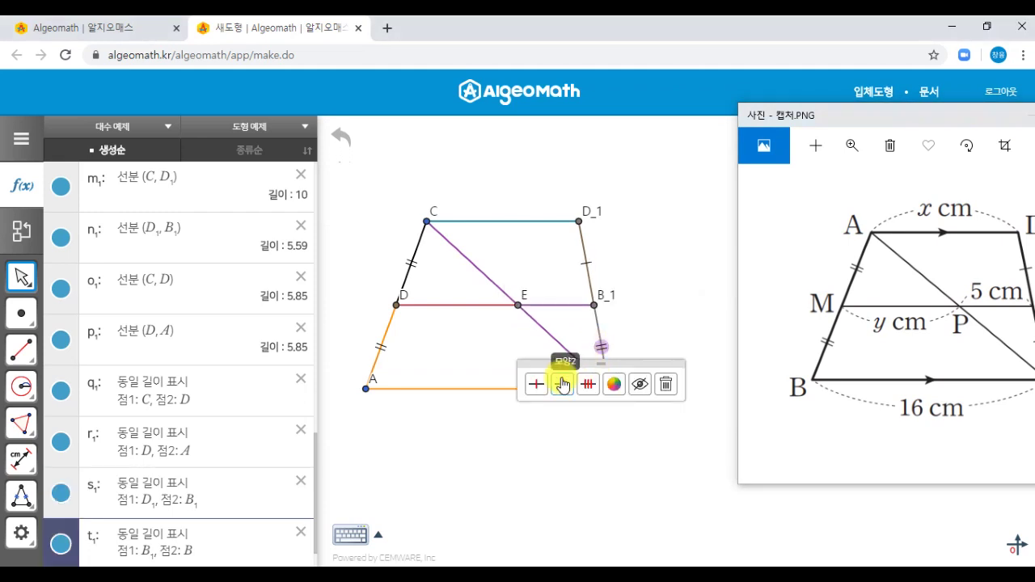
{"action": "left_click", "coordinate": [537, 385]}
{"action": "left_click_drag", "start_coordinate": [914, 121], "coordinate": [842, 119]}
{"action": "left_click", "coordinate": [613, 175]}
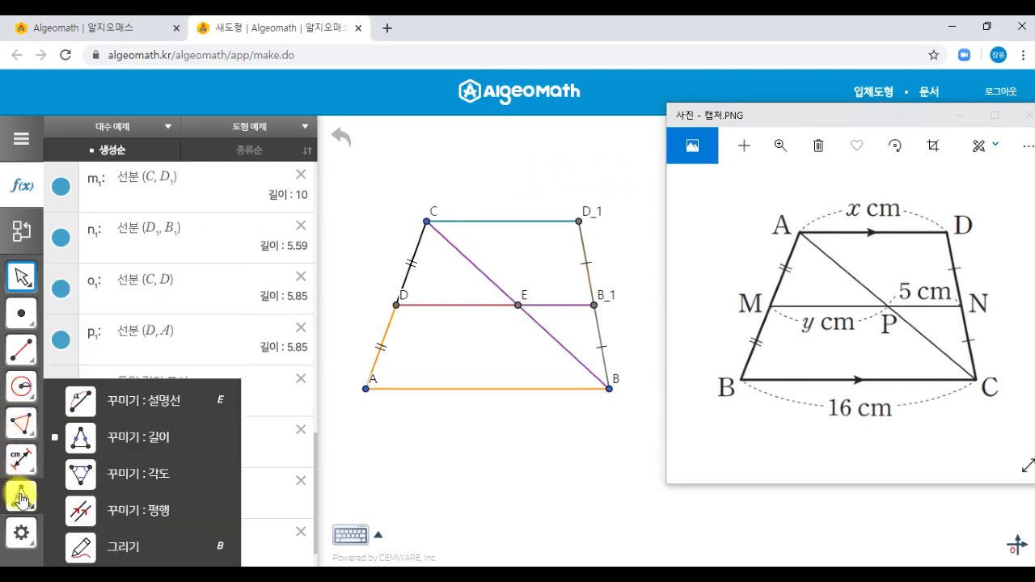
Add parallel arrow marks to the top side CD_1 and the bottom base AB
{"action": "left_click", "coordinate": [159, 520]}
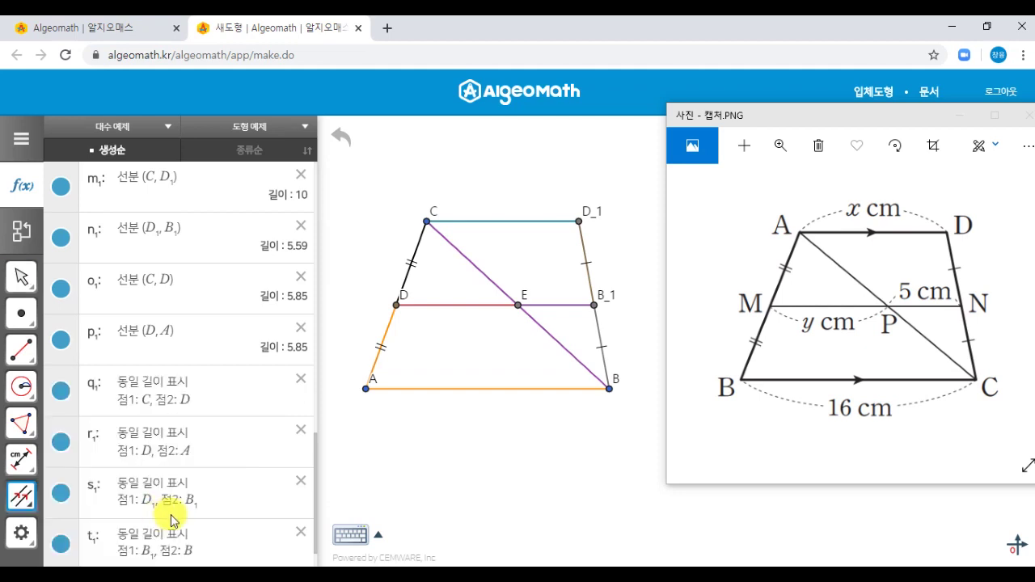
{"action": "left_click", "coordinate": [503, 230]}
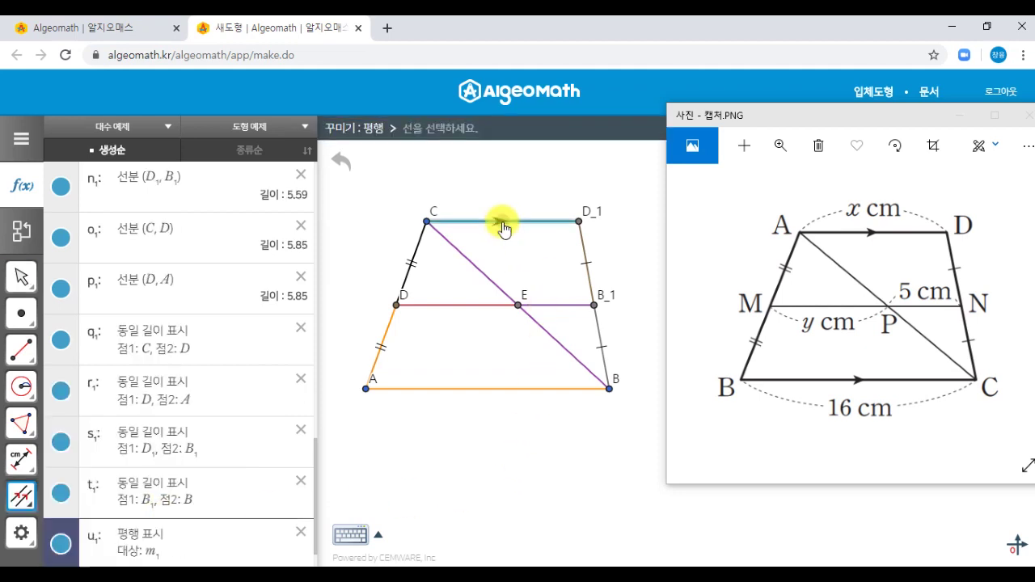
{"action": "left_click", "coordinate": [488, 390]}
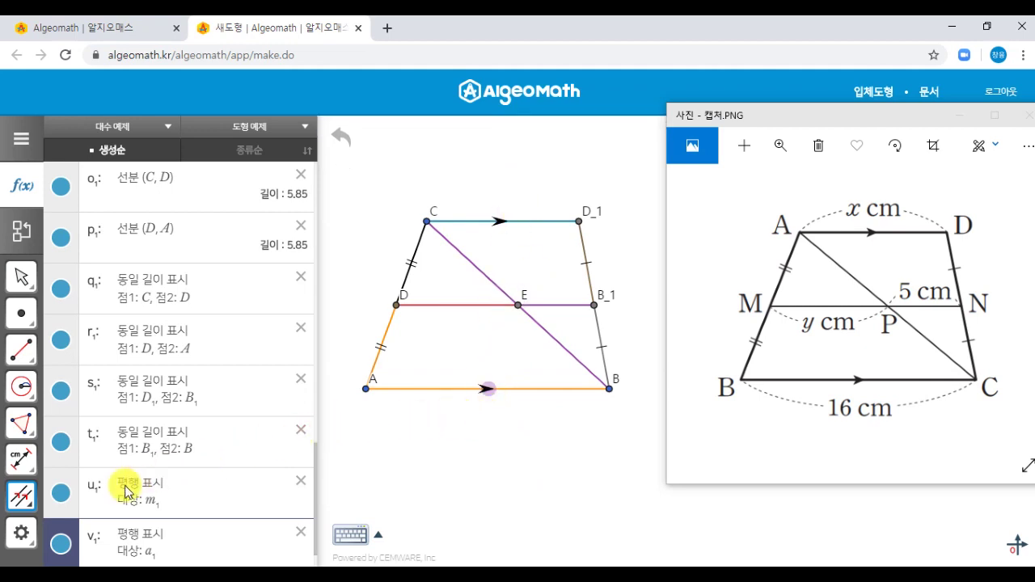
Add a dashed explanation line (설명선) arching above the top side CD_1
{"action": "left_click", "coordinate": [24, 495]}
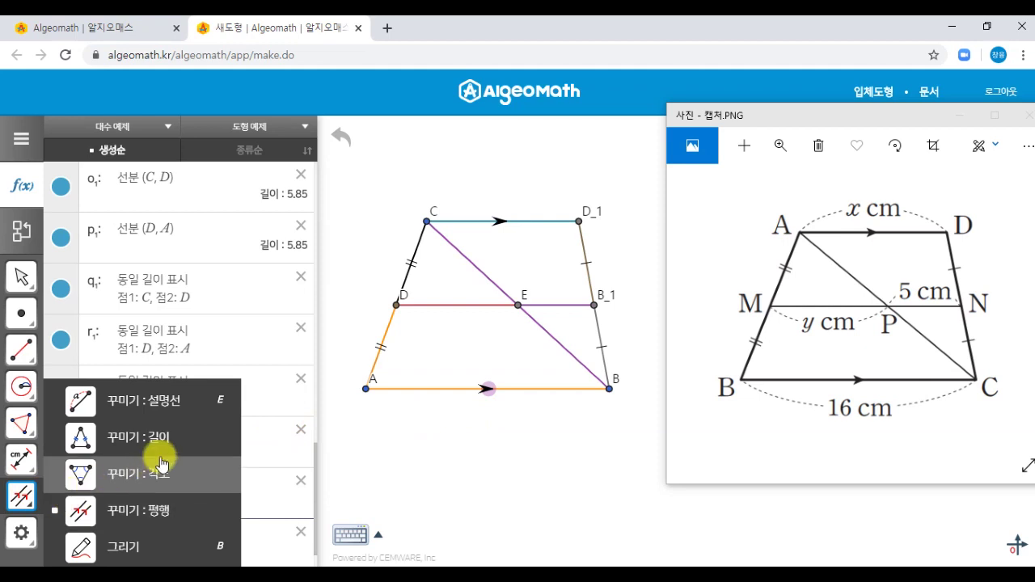
{"action": "left_click", "coordinate": [168, 411]}
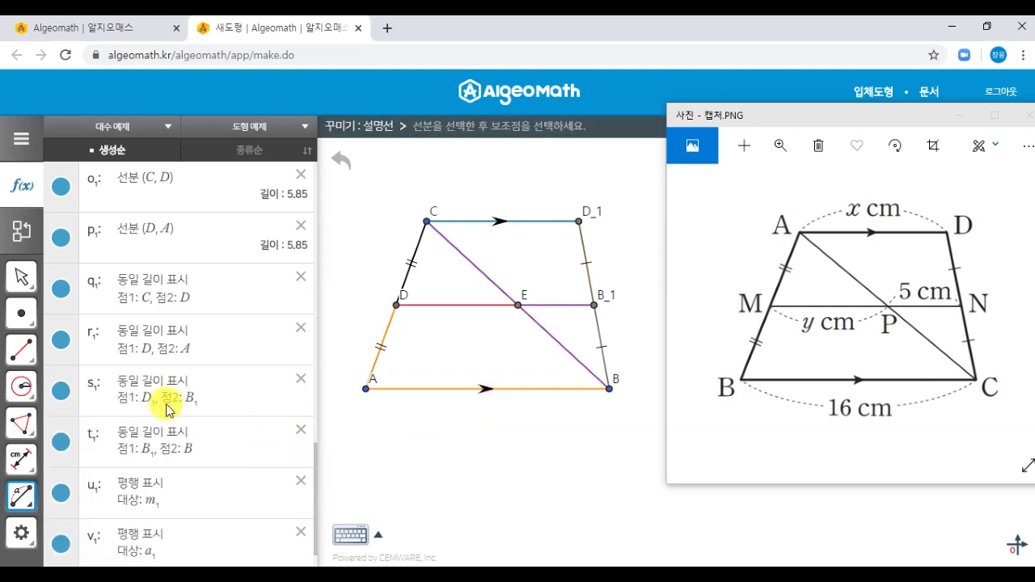
{"action": "left_click", "coordinate": [535, 228]}
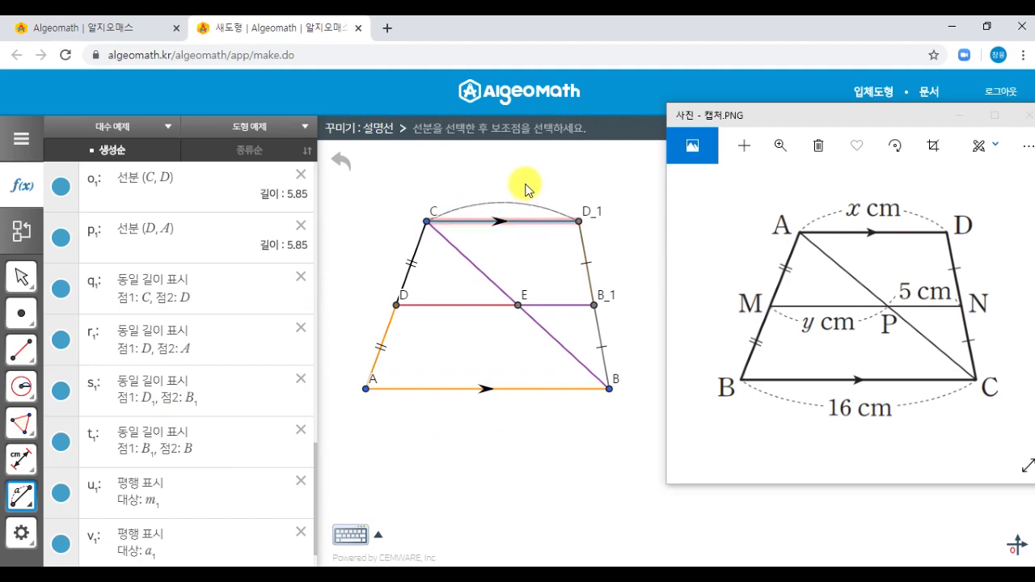
{"action": "left_click", "coordinate": [520, 184]}
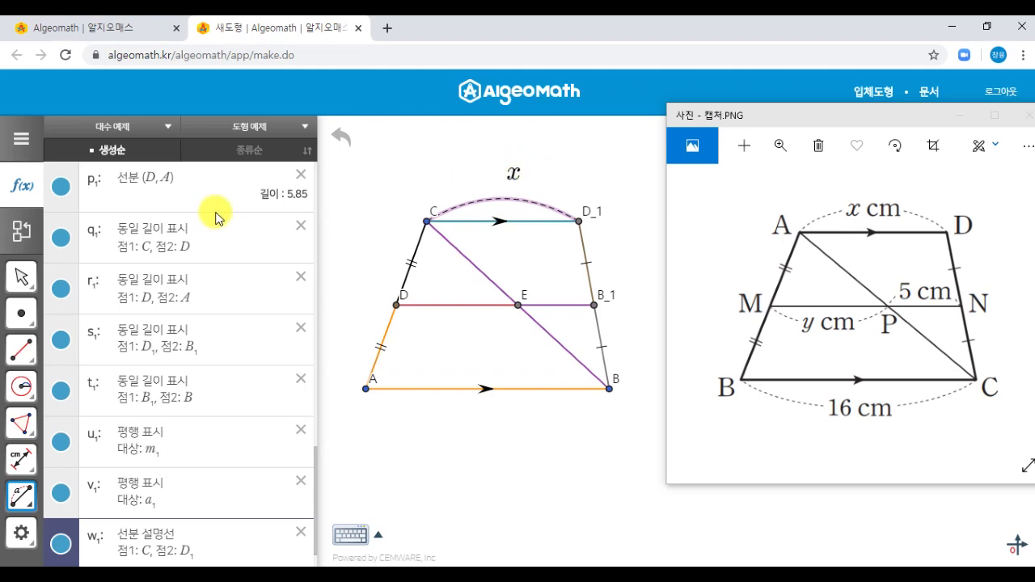
Move the x label of the top side down onto its dashed explanation arc
{"action": "left_click", "coordinate": [20, 271]}
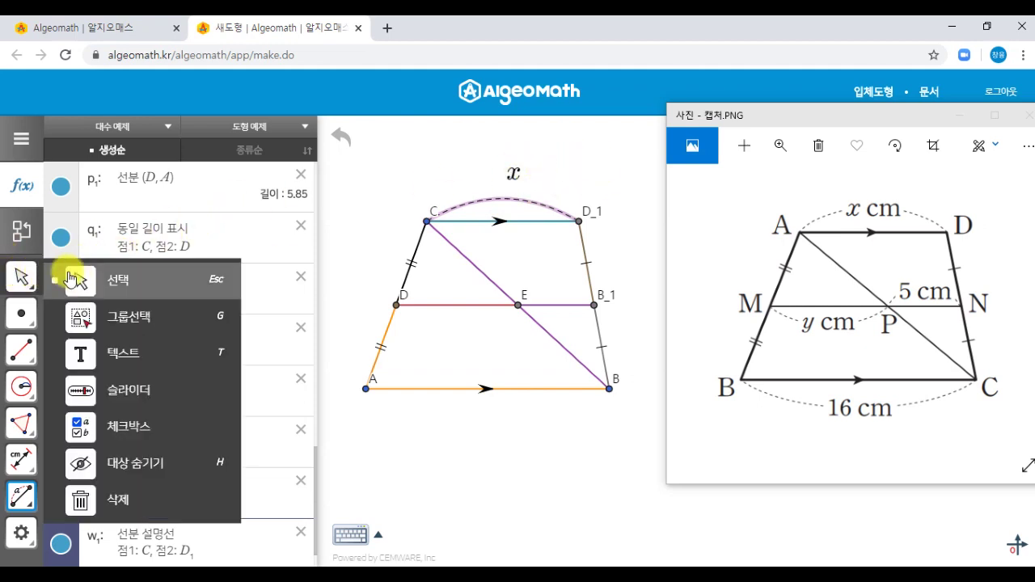
{"action": "left_click", "coordinate": [126, 289]}
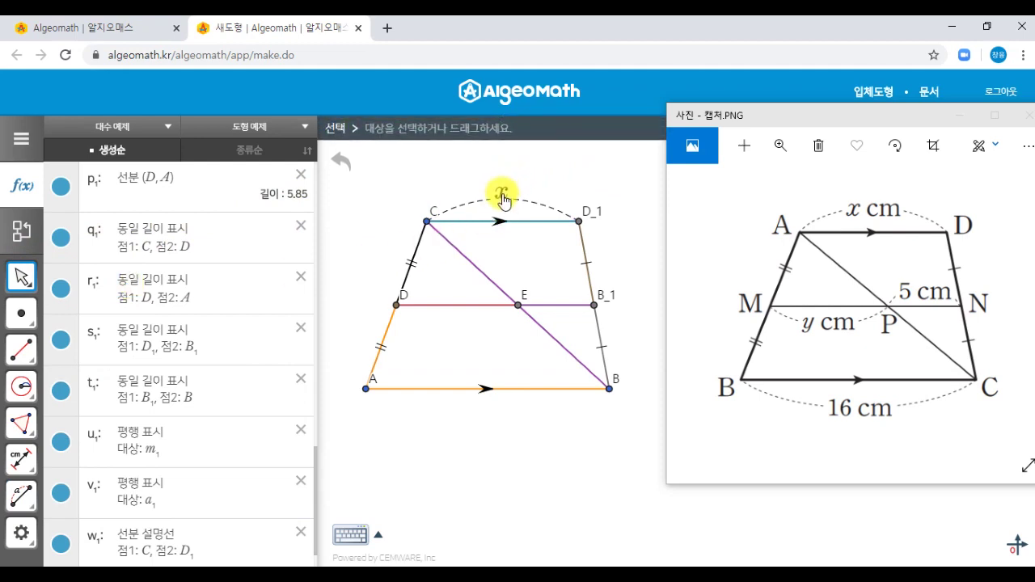
{"action": "left_click", "coordinate": [503, 202]}
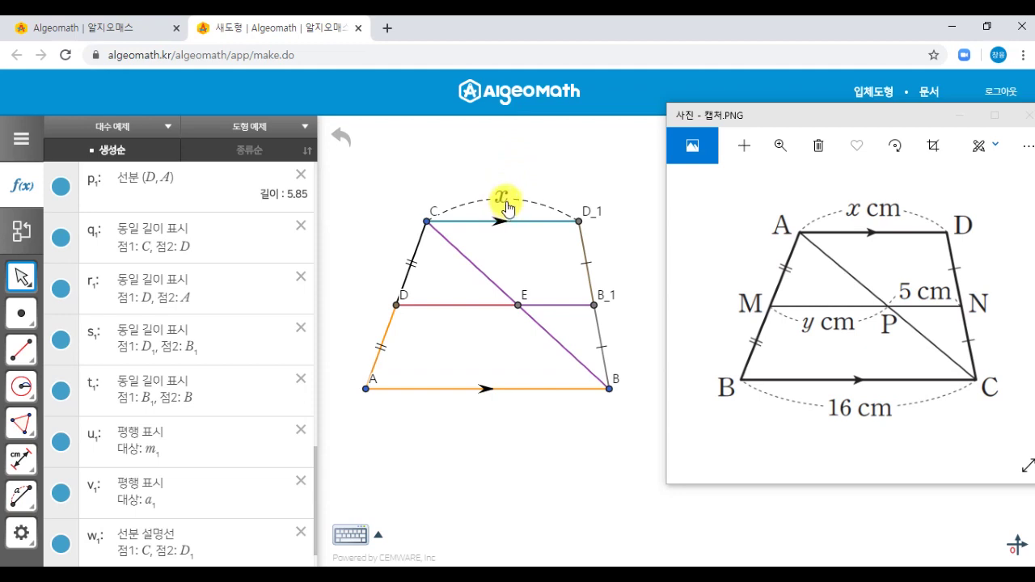
{"action": "double_click", "coordinate": [506, 206]}
{"action": "mouse_move", "coordinate": [506, 195]}
{"action": "left_mouse_down"}
{"action": "mouse_move", "coordinate": [500, 167]}
{"action": "mouse_move", "coordinate": [503, 202]}
{"action": "left_mouse_up"}
{"action": "left_click", "coordinate": [500, 167]}
{"action": "left_click", "coordinate": [543, 144]}
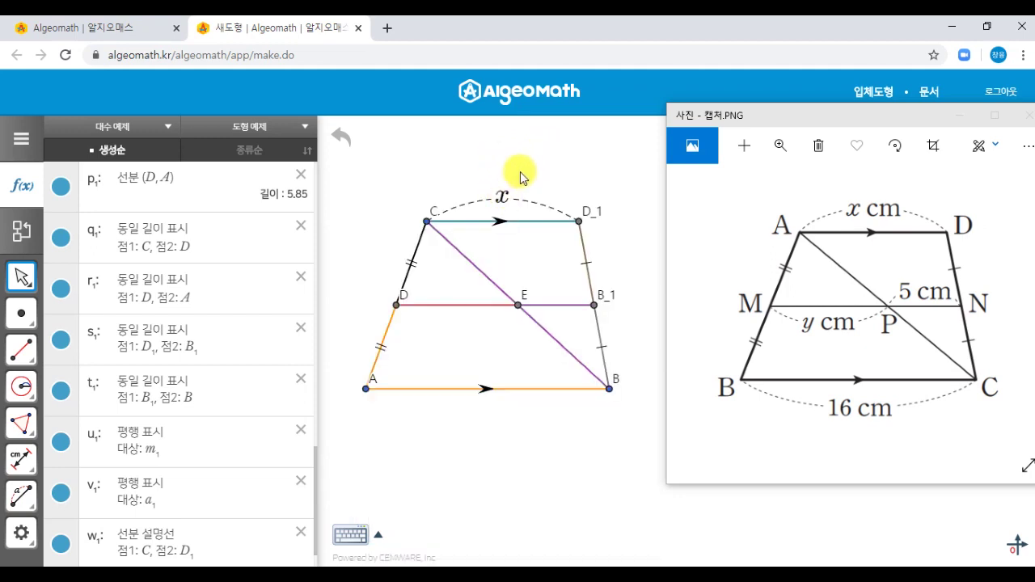
Add dashed explanation arcs below segment DE, above segment EB_1 and below the base AB
{"action": "mouse_move", "coordinate": [14, 500]}
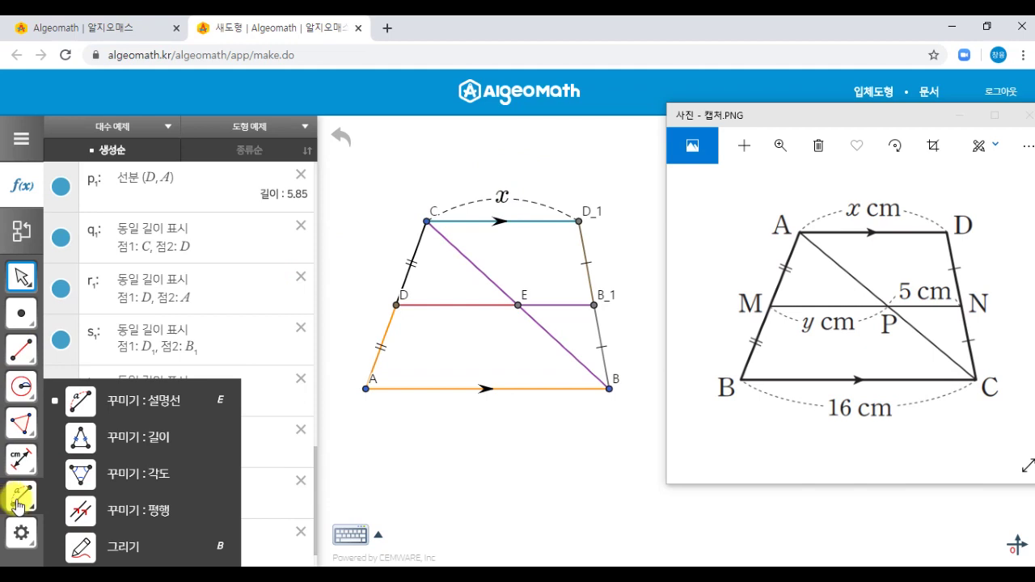
{"action": "left_click", "coordinate": [138, 400]}
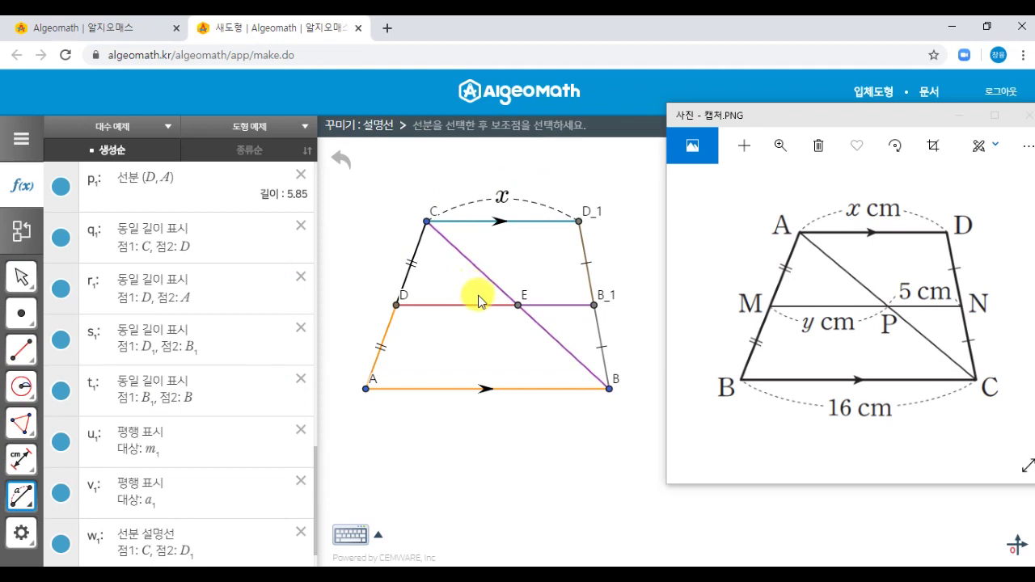
{"action": "left_click", "coordinate": [397, 306]}
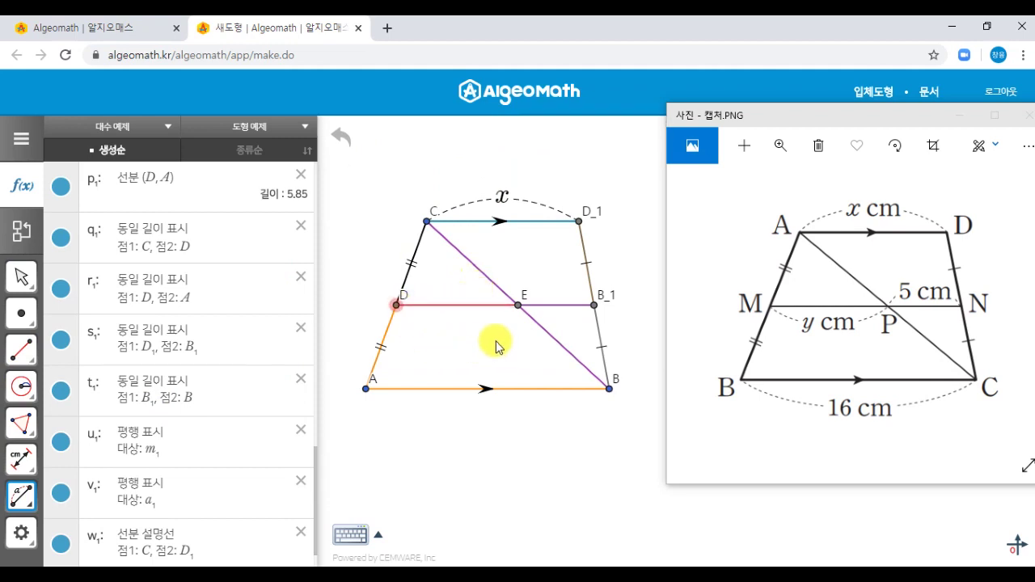
{"action": "left_click", "coordinate": [518, 305]}
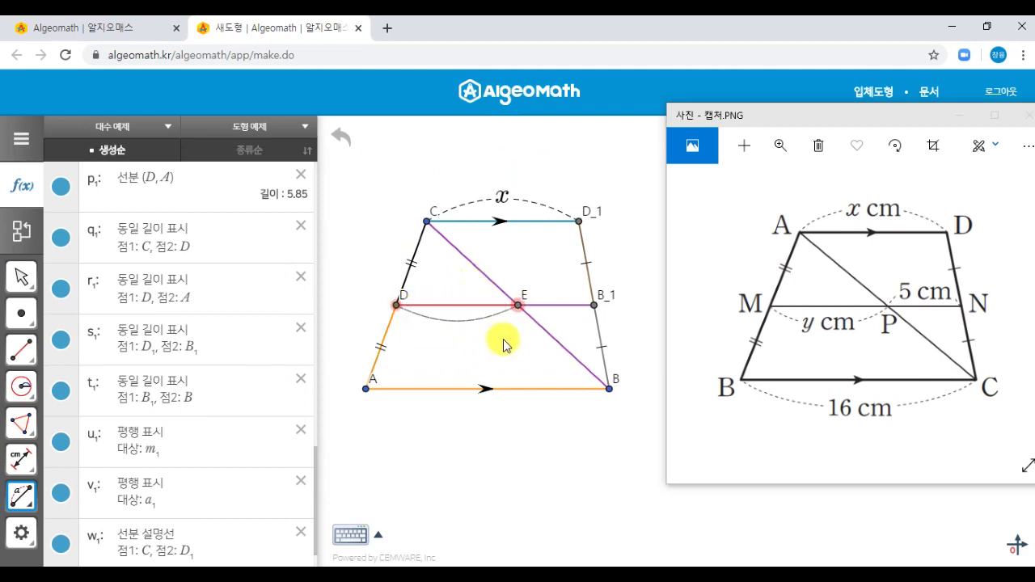
{"action": "left_click", "coordinate": [453, 354]}
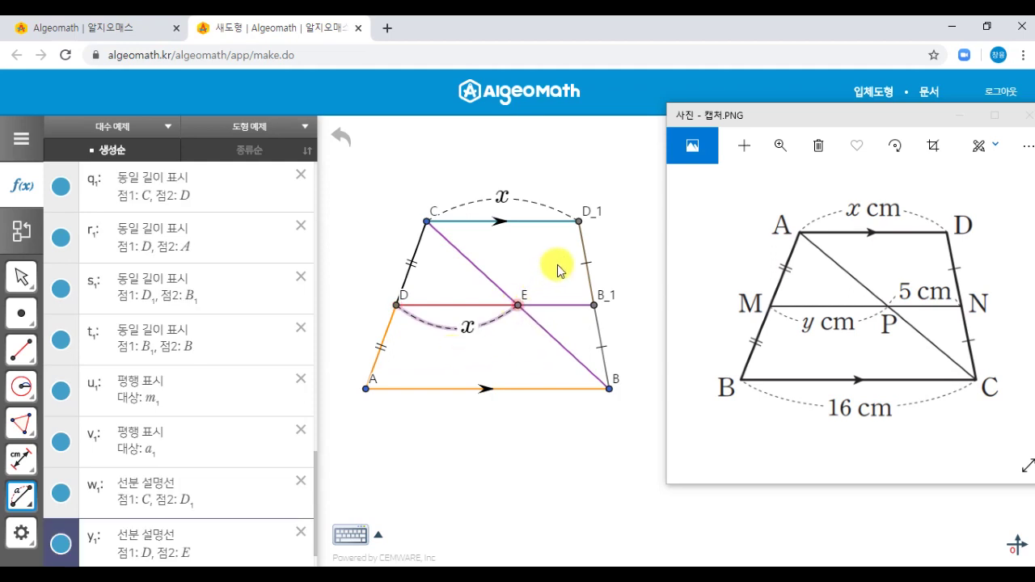
{"action": "left_click", "coordinate": [596, 306]}
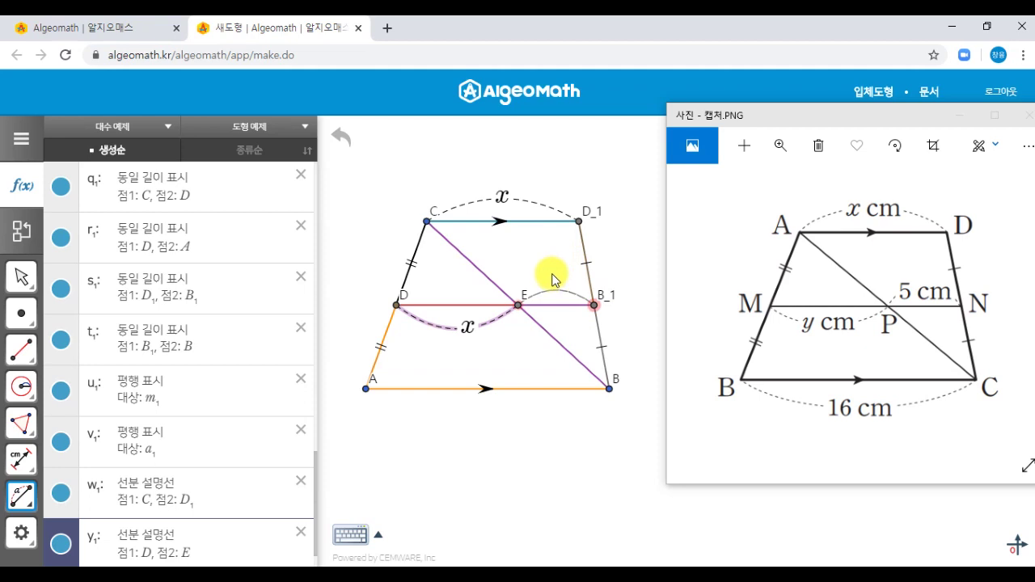
{"action": "left_click", "coordinate": [555, 270]}
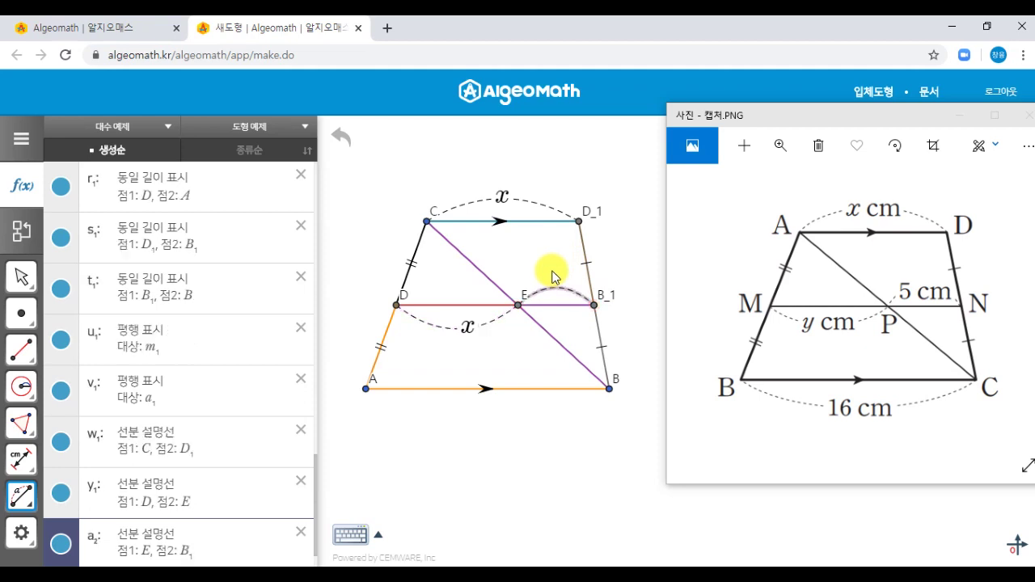
{"action": "left_click", "coordinate": [516, 392]}
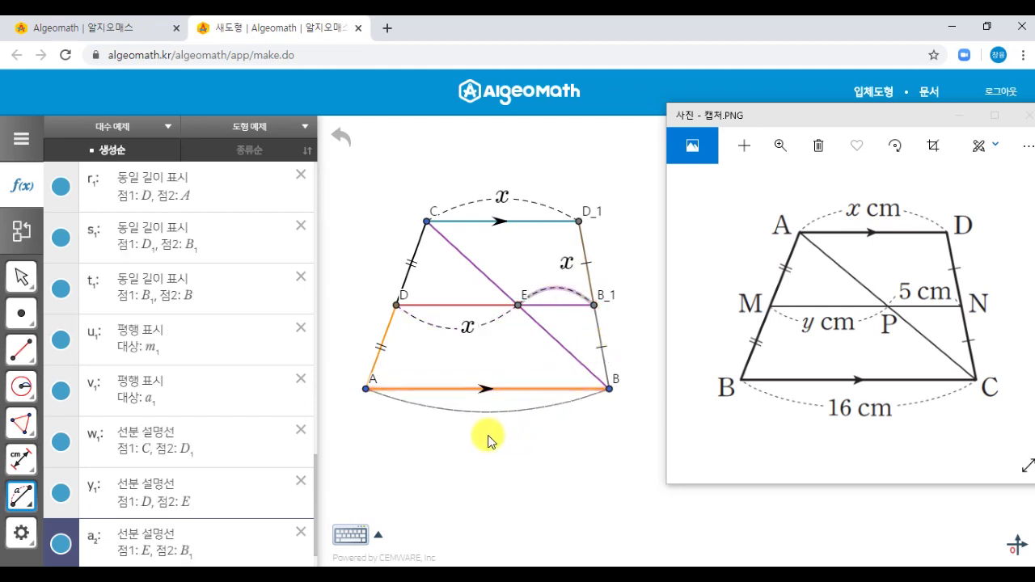
{"action": "left_click", "coordinate": [490, 439]}
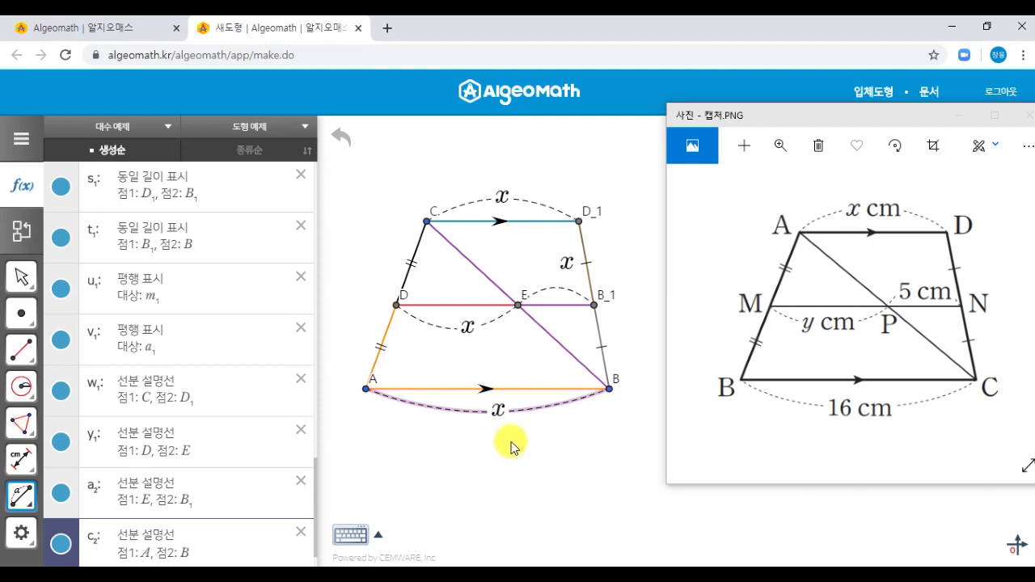
Change the LaTeX label on the top side's explanation arc to xcm
{"action": "left_click", "coordinate": [20, 276]}
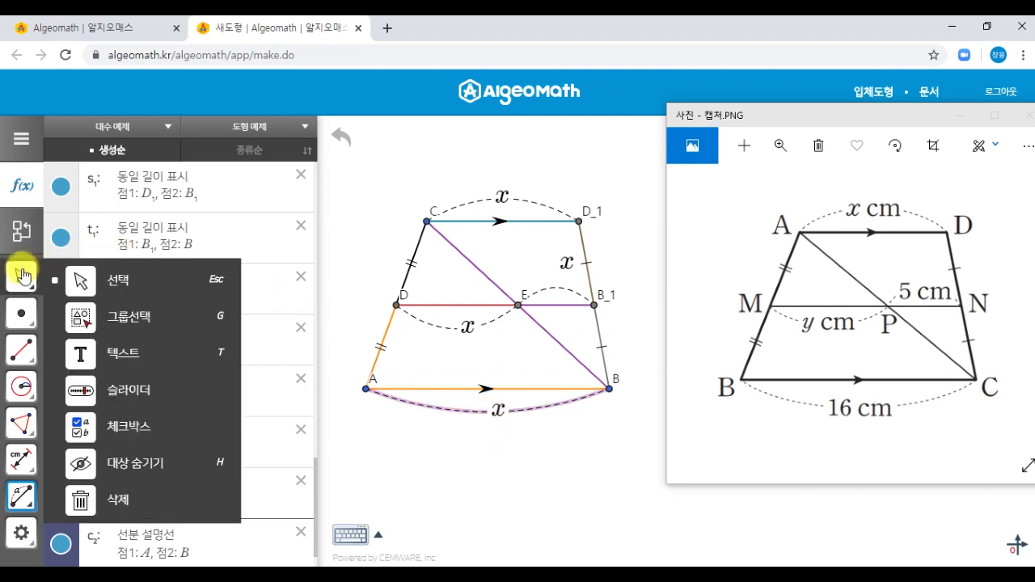
{"action": "left_click", "coordinate": [118, 280]}
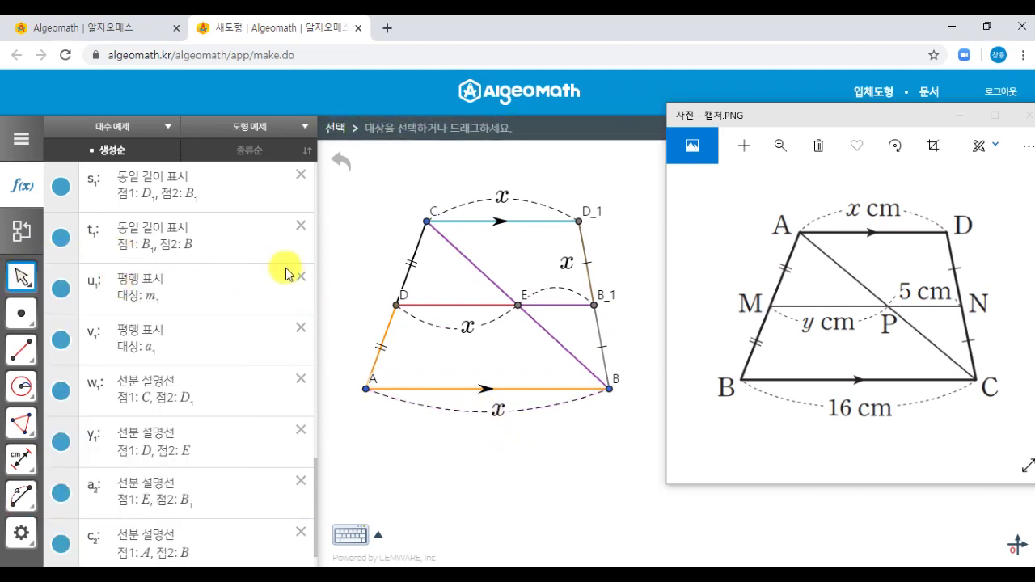
{"action": "double_click", "coordinate": [495, 208]}
{"action": "left_click_drag", "start_coordinate": [499, 186], "coordinate": [505, 182]}
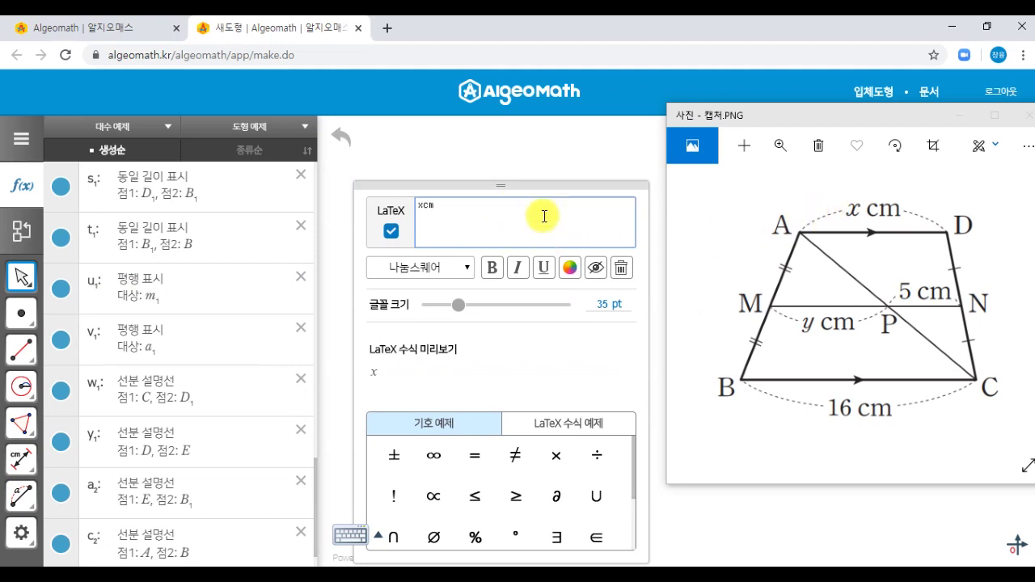
{"action": "left_click", "coordinate": [538, 156]}
{"action": "left_click_drag", "start_coordinate": [519, 203], "coordinate": [514, 202]}
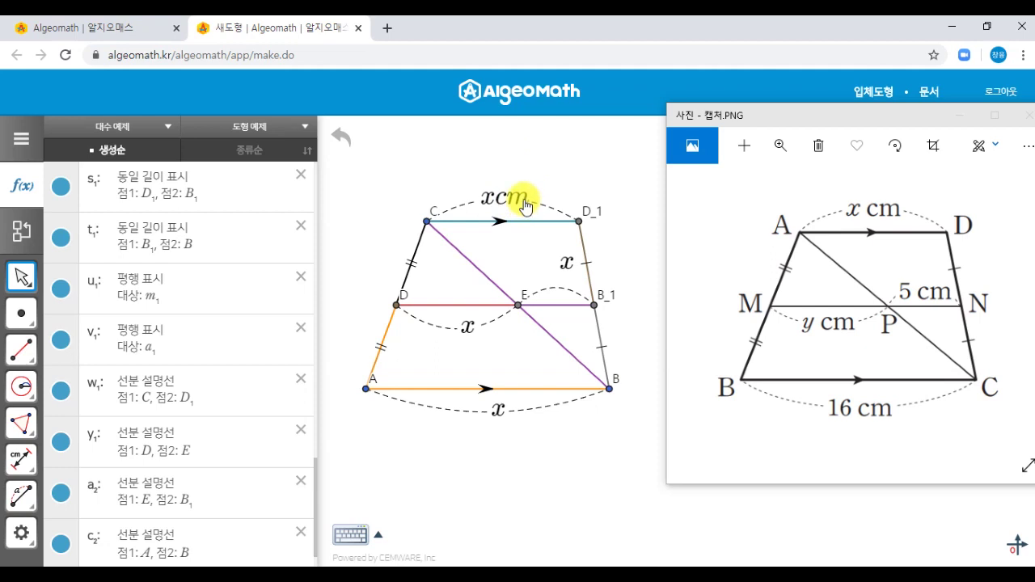
Format the top label's unit upright with ₩rm{cm} and insert a ₩, space after the x
{"action": "double_click", "coordinate": [524, 207]}
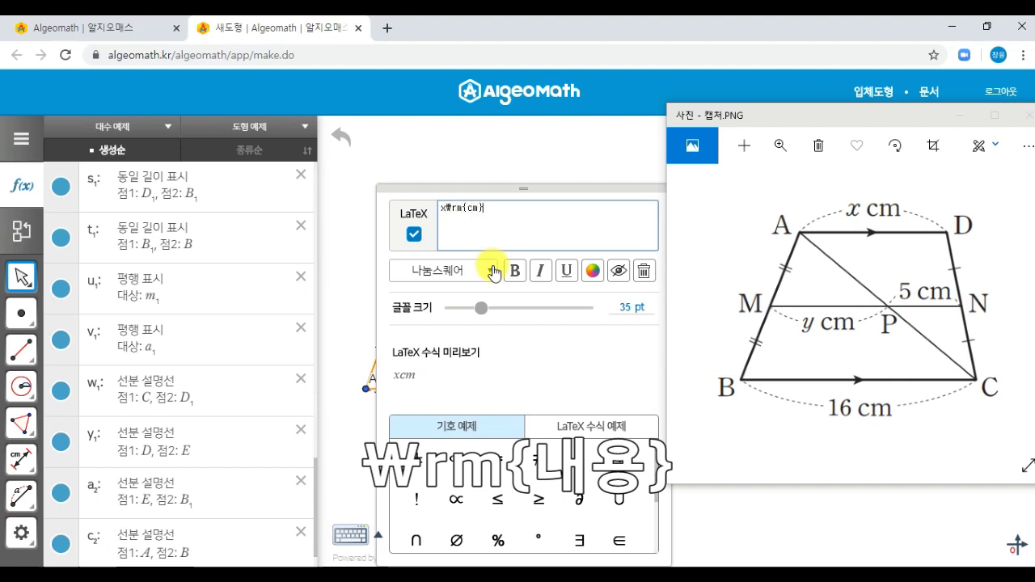
{"action": "left_click", "coordinate": [478, 157]}
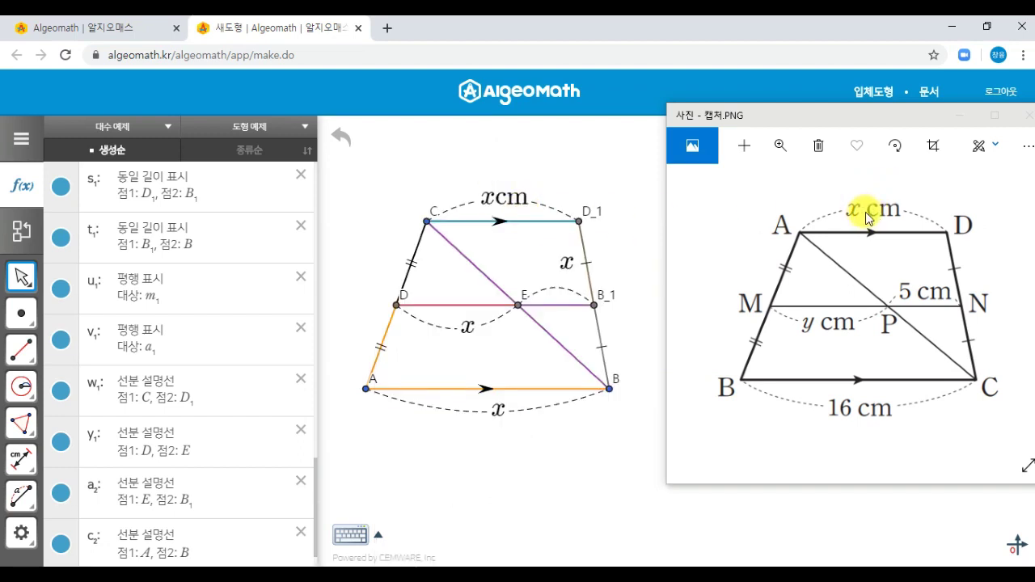
{"action": "double_click", "coordinate": [499, 209]}
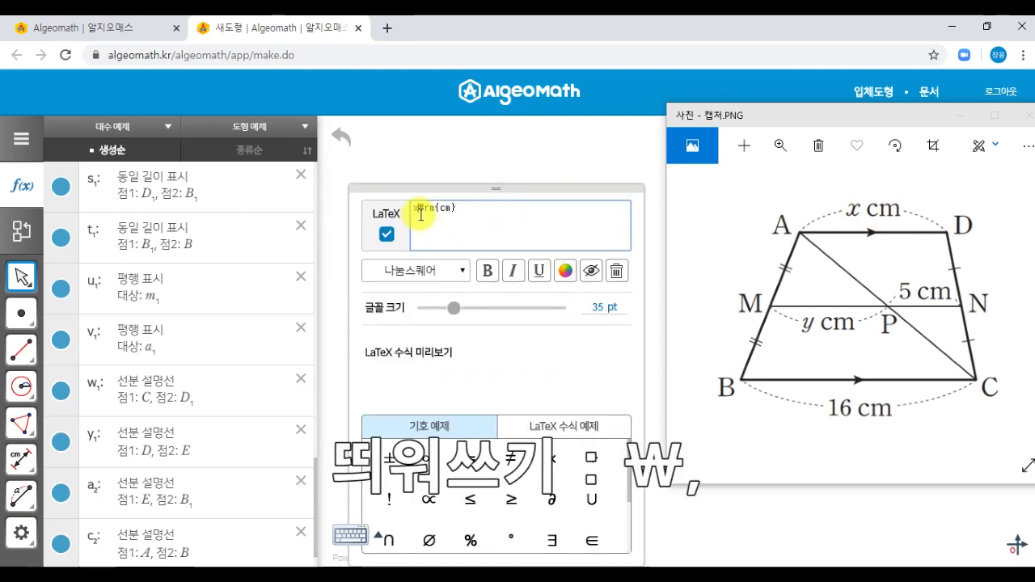
{"action": "left_click", "coordinate": [436, 166]}
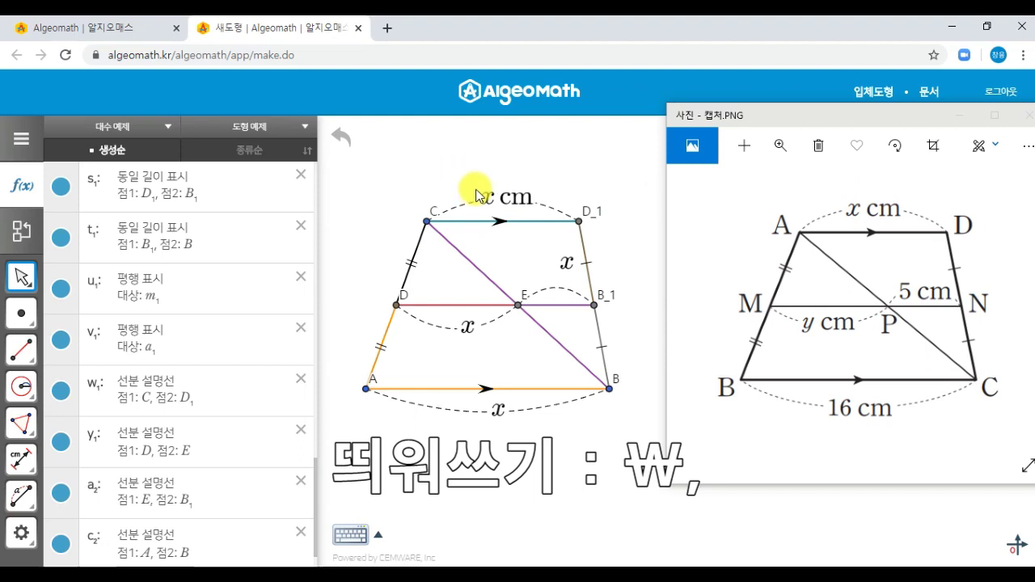
Nudge the x cm label onto its dashed arc and move segment EB_1's x label onto its own arc
{"action": "double_click", "coordinate": [518, 204]}
{"action": "key", "text": "Escape"}
{"action": "double_click", "coordinate": [519, 201]}
{"action": "key", "text": "Escape"}
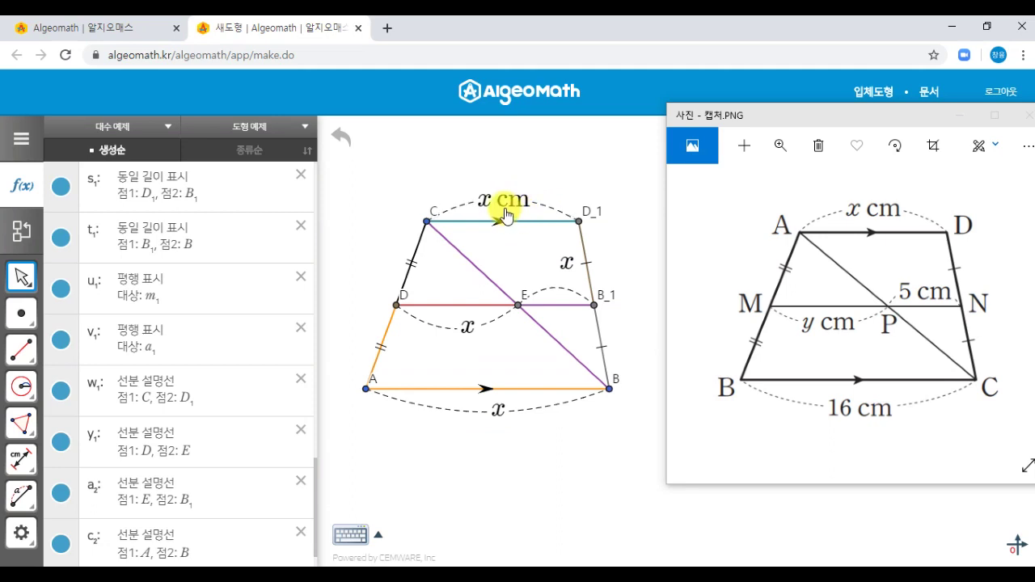
{"action": "left_click_drag", "start_coordinate": [566, 262], "coordinate": [557, 285]}
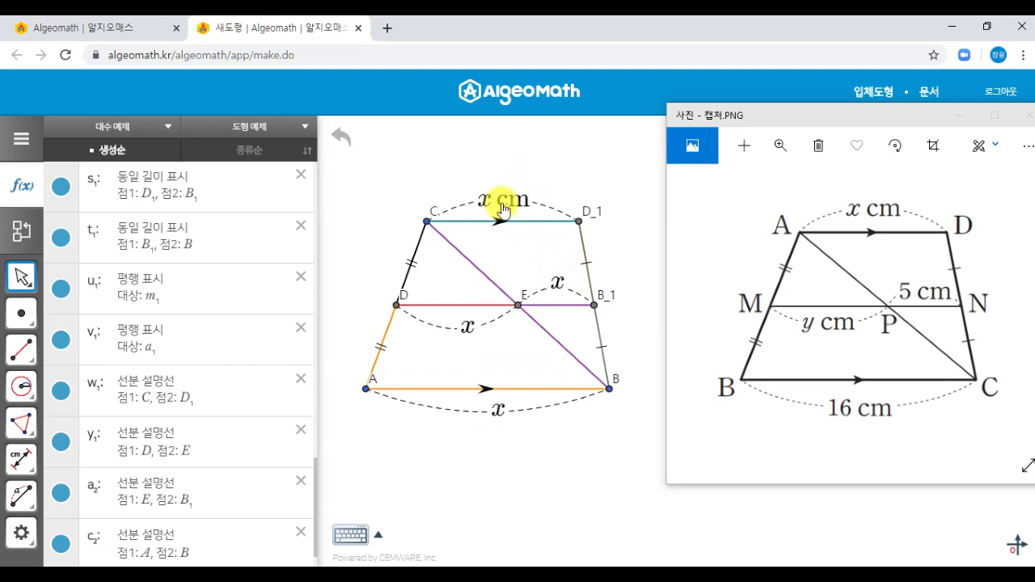
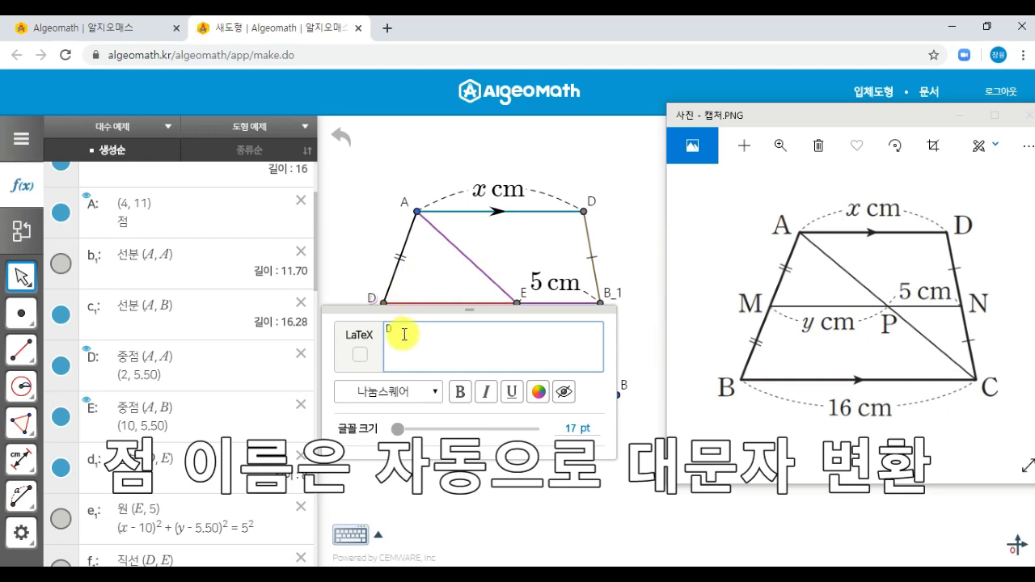
Rename the midpoint of the left leg as M and the midpoint of the right leg as N
{"action": "key", "text": "Return"}
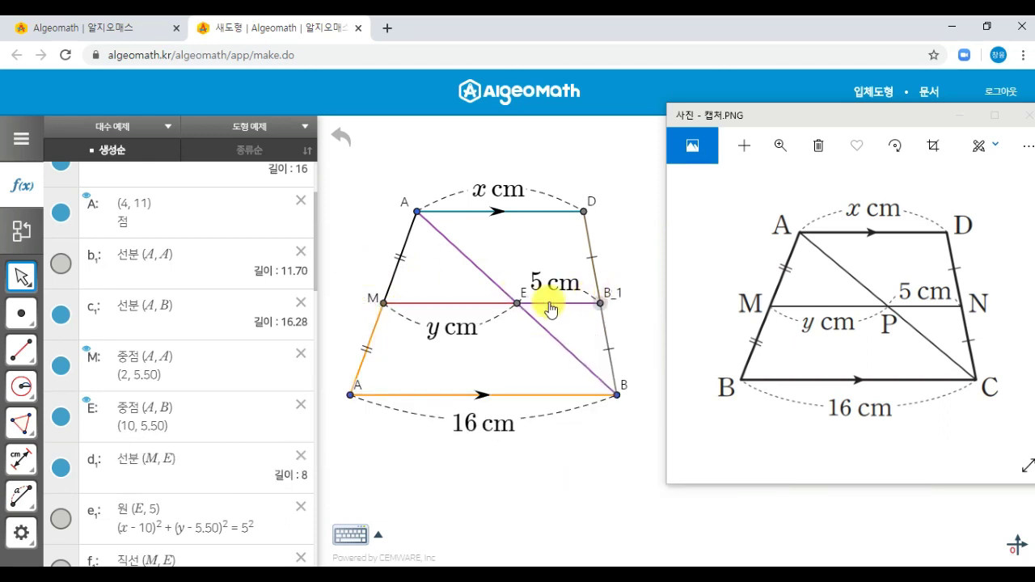
{"action": "double_click", "coordinate": [603, 303]}
{"action": "left_click_drag", "start_coordinate": [562, 324], "coordinate": [486, 325]}
{"action": "type", "text": "N"}
{"action": "key", "text": "Return"}
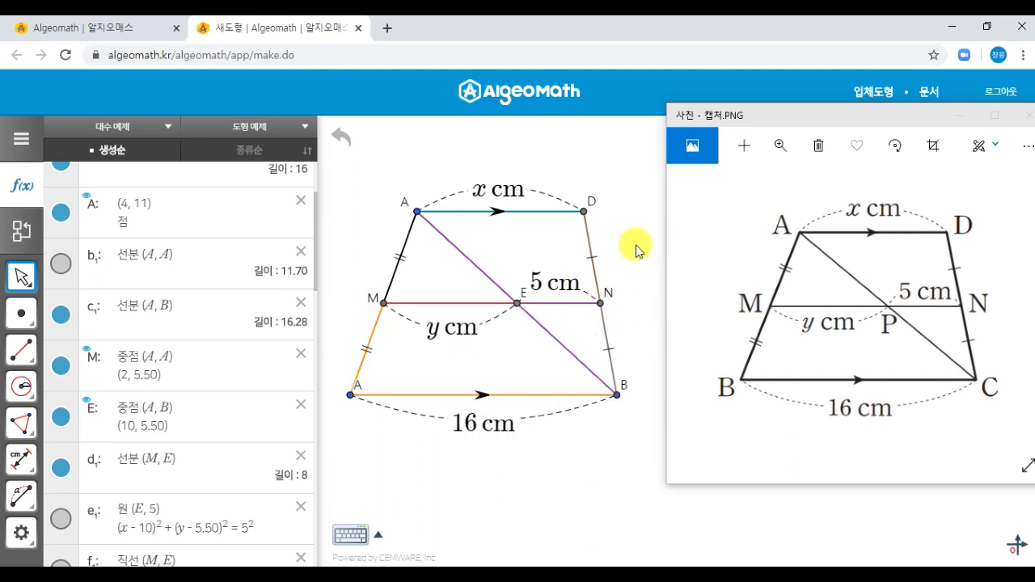
Rename the base's left endpoint as B and its right endpoint as C
{"action": "double_click", "coordinate": [352, 394]}
{"action": "left_click_drag", "start_coordinate": [417, 424], "coordinate": [302, 418]}
{"action": "type", "text": "B"}
{"action": "key", "text": "Return"}
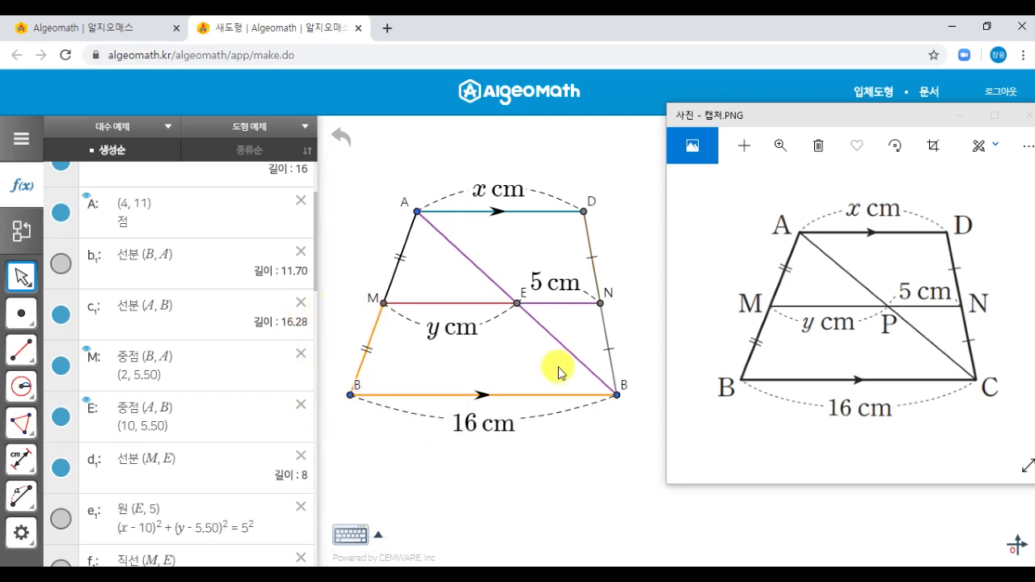
{"action": "double_click", "coordinate": [619, 394]}
{"action": "left_click_drag", "start_coordinate": [598, 426], "coordinate": [539, 427]}
{"action": "type", "text": "C"}
{"action": "key", "text": "Return"}
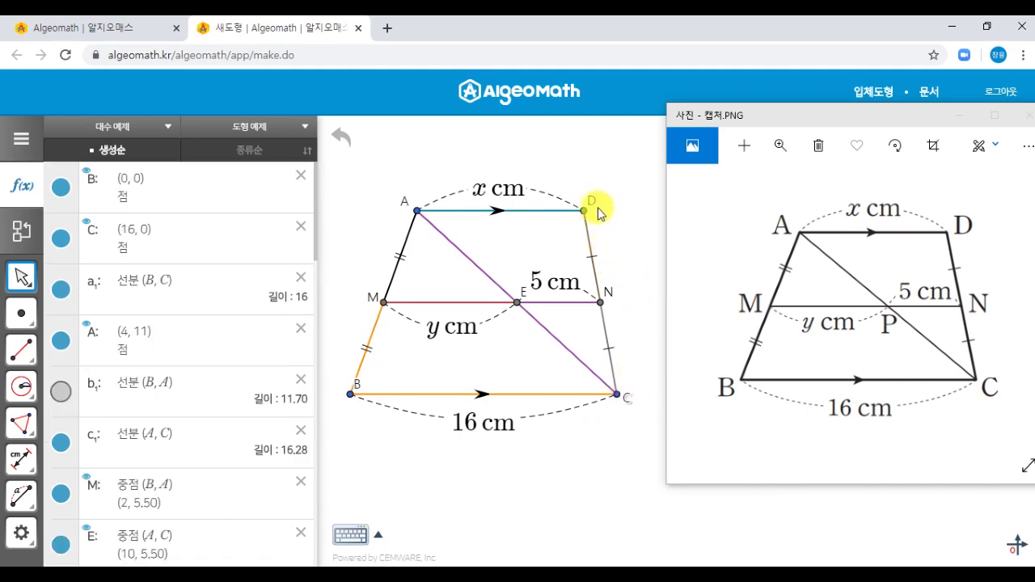
Nudge the x cm label on its arc and minimise the reference picture window
{"action": "double_click", "coordinate": [501, 198]}
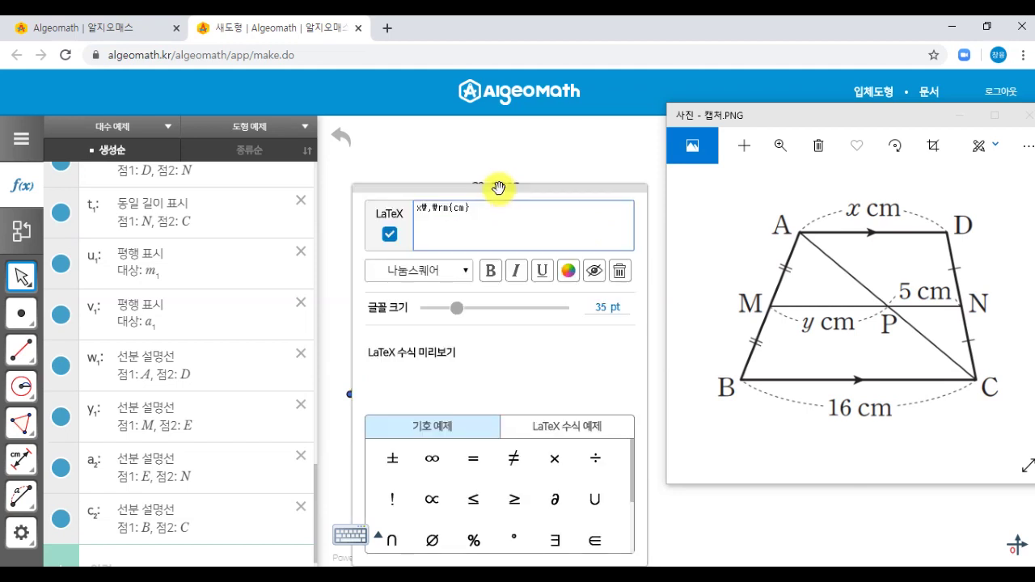
{"action": "left_click", "coordinate": [512, 165]}
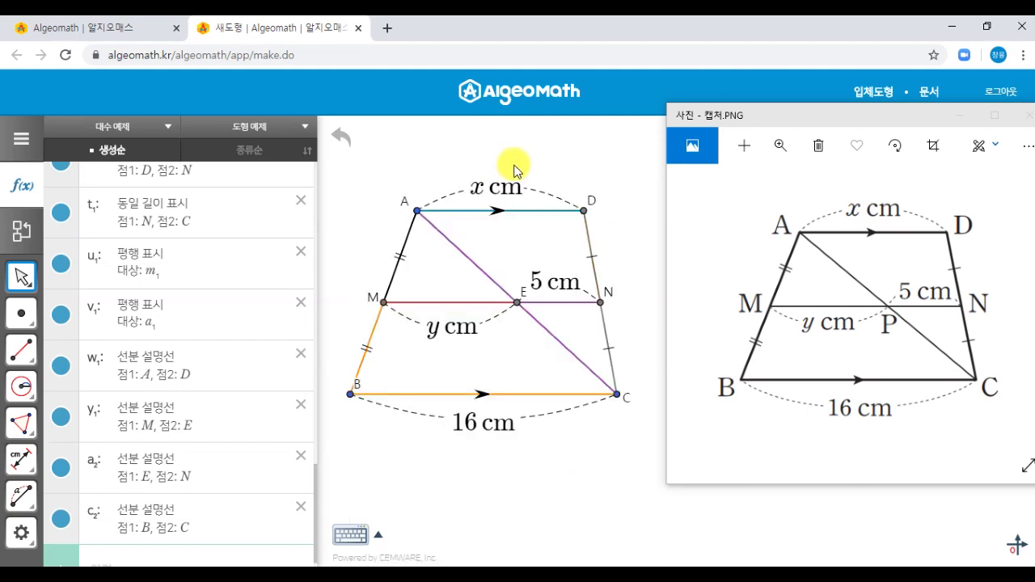
{"action": "left_click", "coordinate": [813, 121]}
{"action": "left_click", "coordinate": [921, 120]}
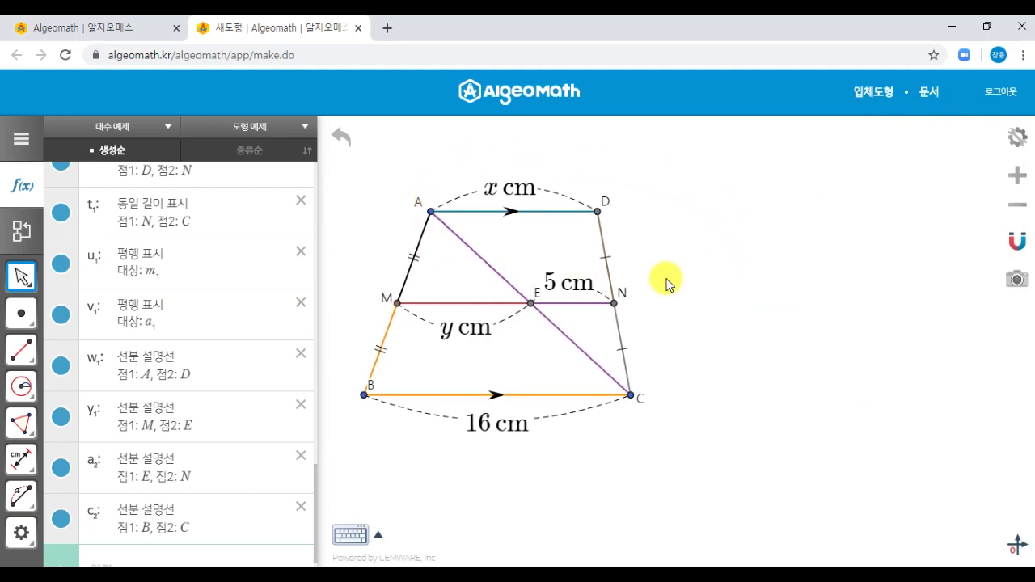
Set the font of all shape labels to 바탕 with a size of 31 pt
{"action": "left_click", "coordinate": [1017, 139]}
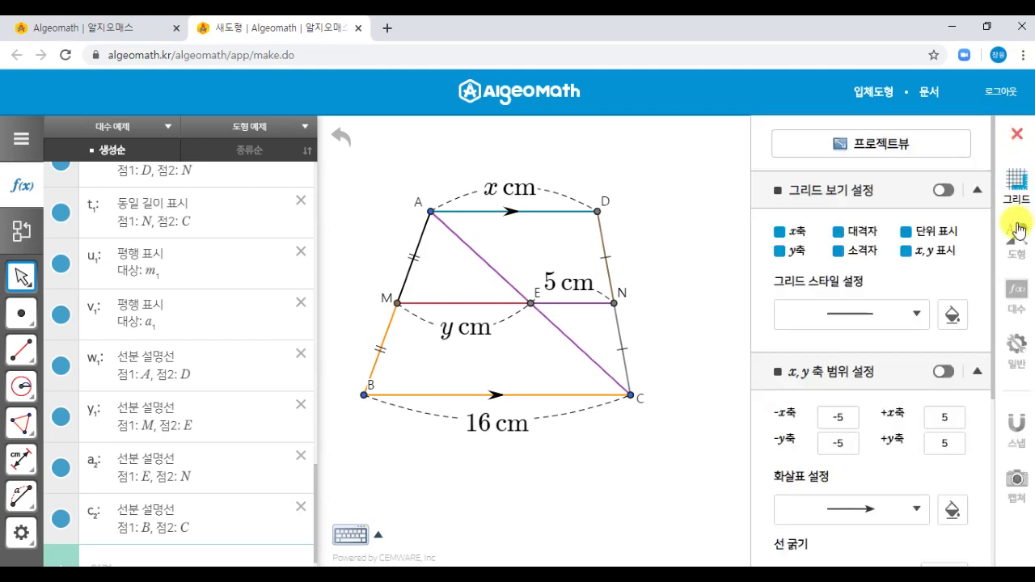
{"action": "left_click", "coordinate": [1018, 240]}
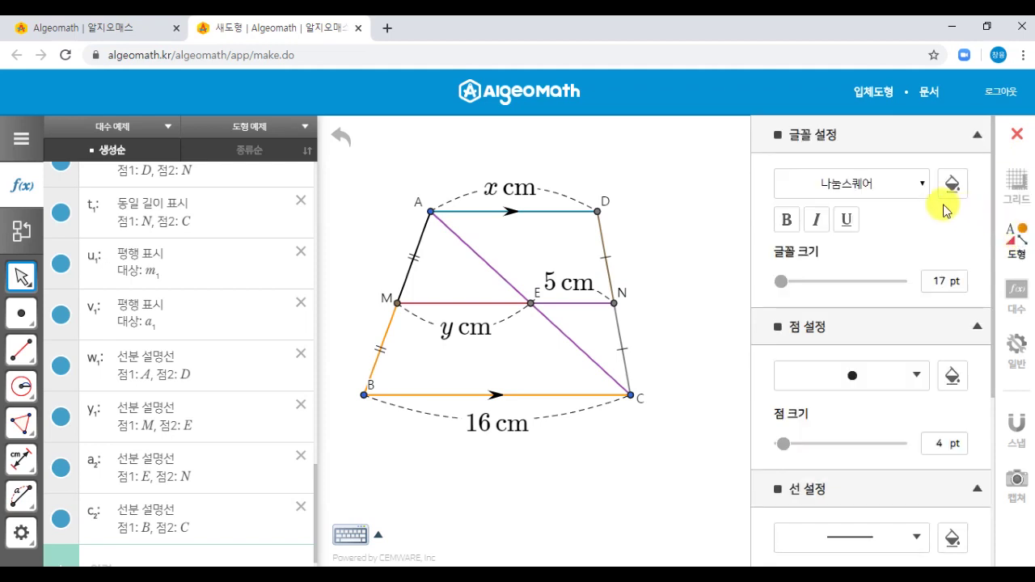
{"action": "left_click", "coordinate": [898, 191]}
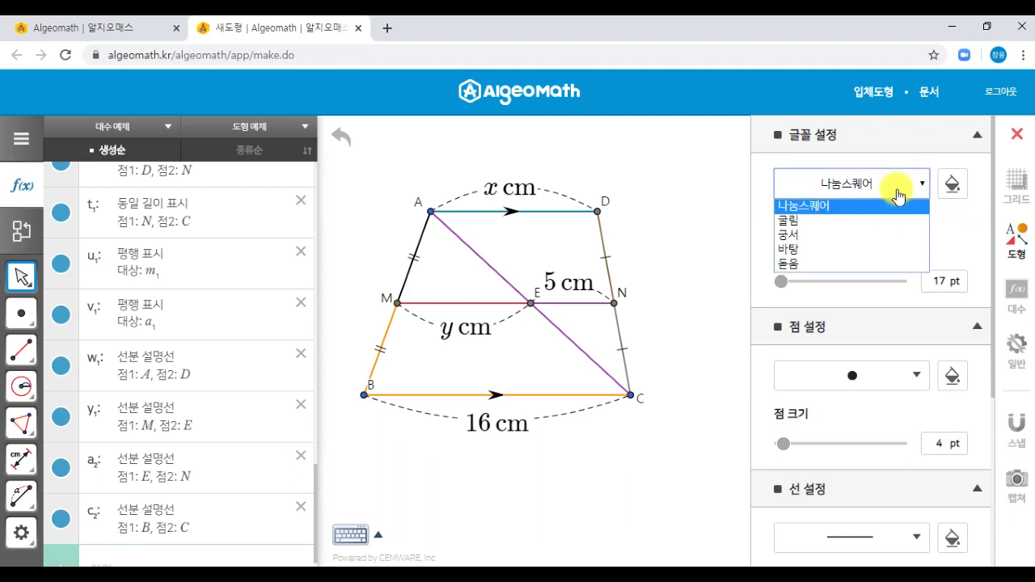
{"action": "left_click", "coordinate": [893, 250]}
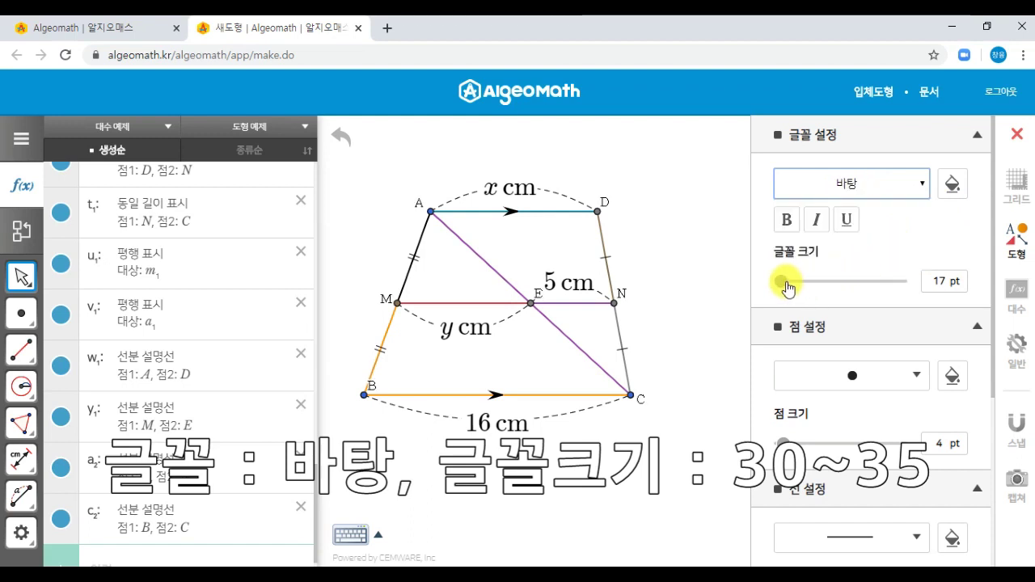
{"action": "left_click_drag", "start_coordinate": [789, 287], "coordinate": [802, 288]}
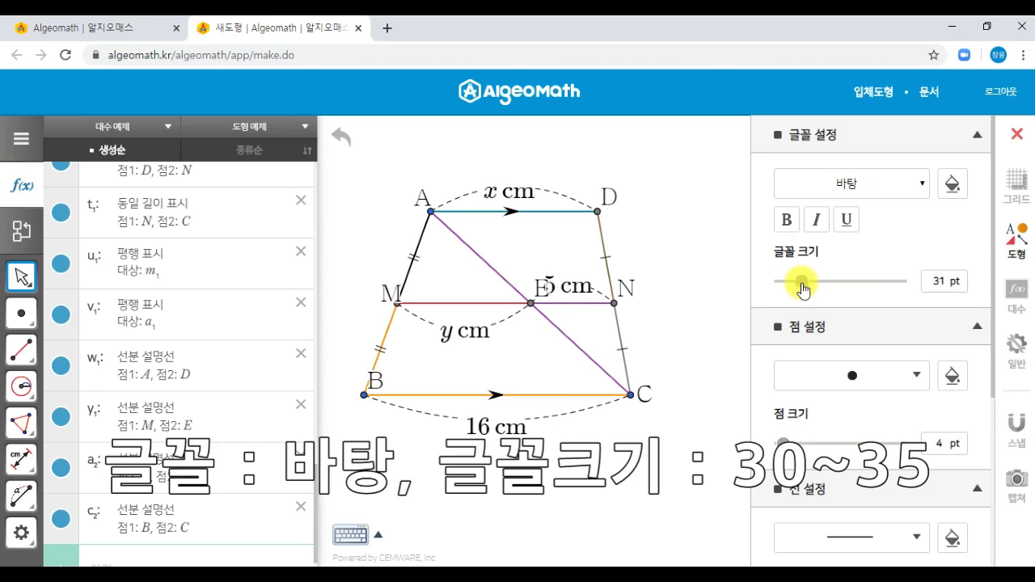
{"action": "left_click", "coordinate": [679, 241]}
Shift the D and A labels slightly away from their corners and move the E label below its point
{"action": "double_click", "coordinate": [611, 201]}
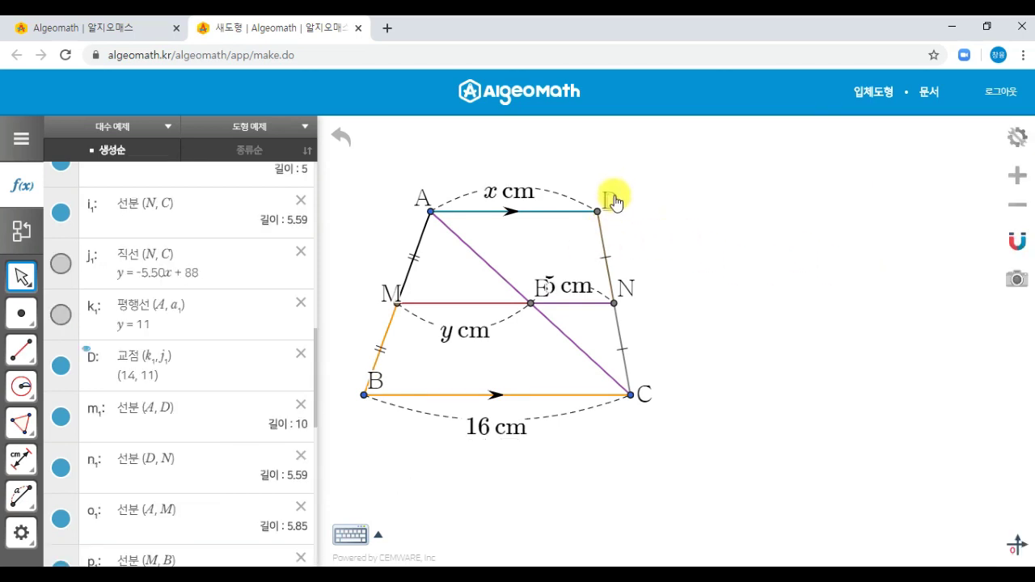
{"action": "left_click", "coordinate": [420, 198]}
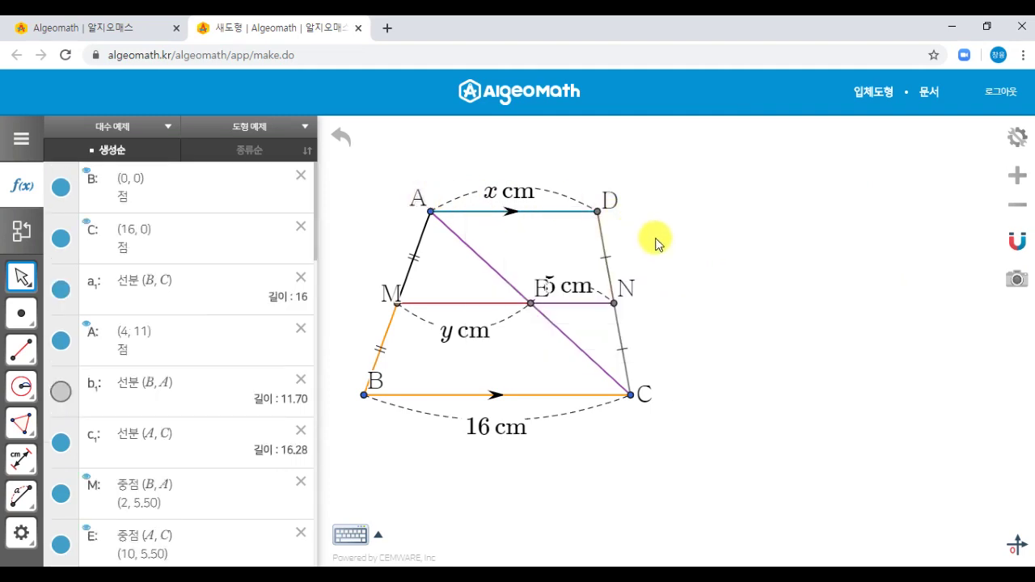
{"action": "left_click_drag", "start_coordinate": [539, 286], "coordinate": [530, 326]}
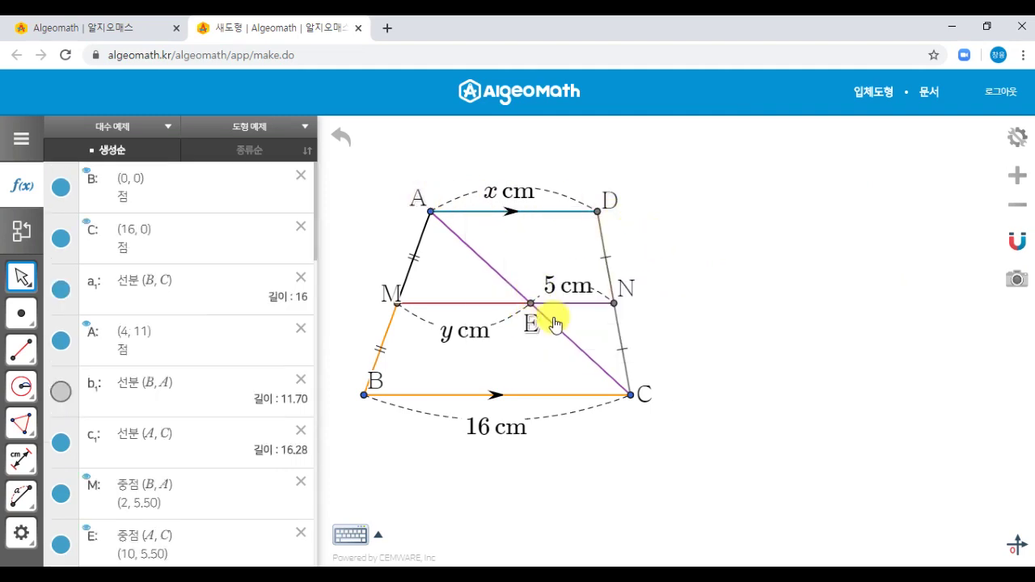
Set the line colour of all shapes to black and move the M label clear of the left leg
{"action": "left_click", "coordinate": [1021, 144]}
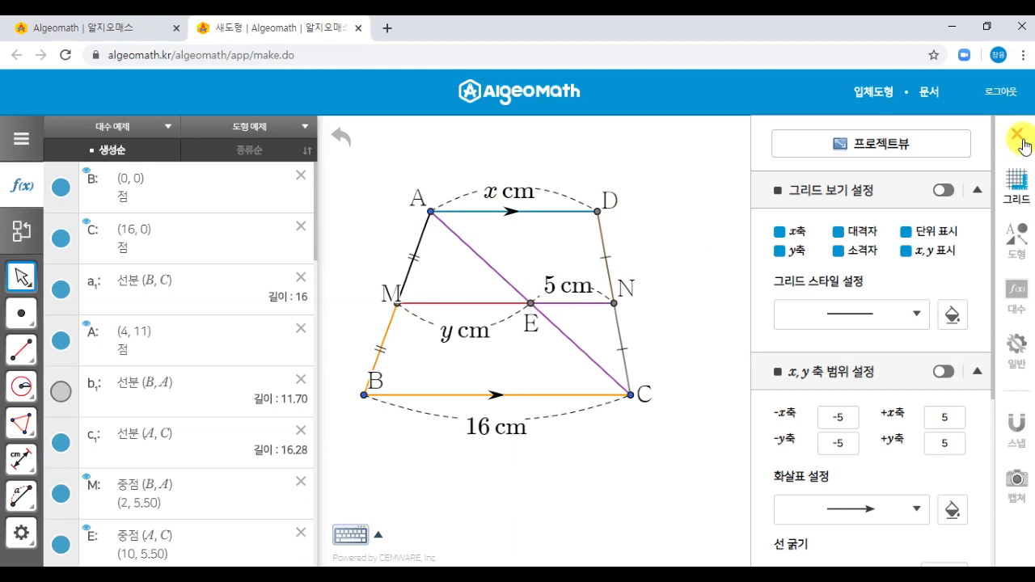
{"action": "left_click", "coordinate": [1016, 243]}
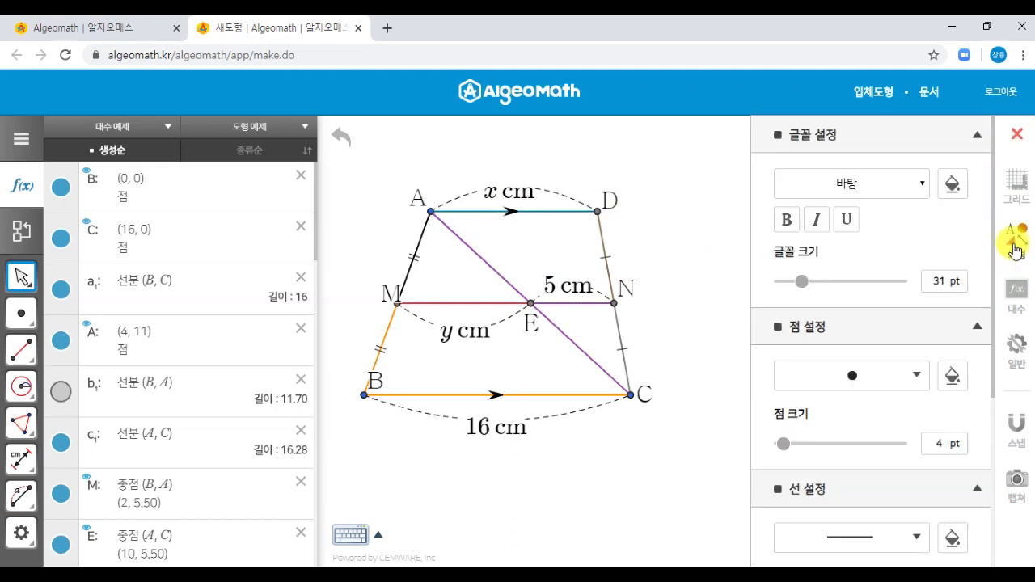
{"action": "scroll", "coordinate": [930, 340], "scroll_direction": "down", "scroll_amount": 2}
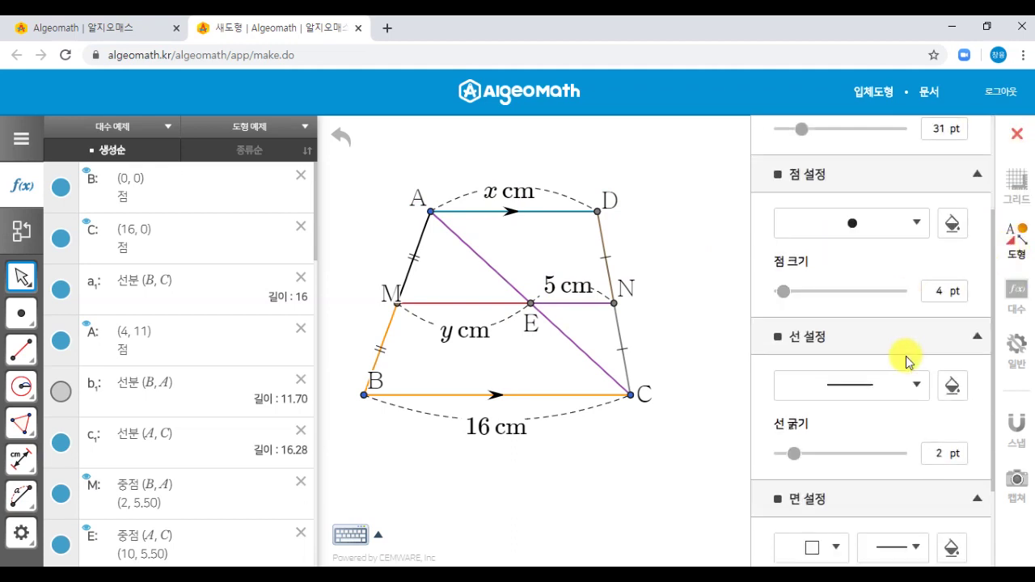
{"action": "left_click", "coordinate": [952, 385]}
{"action": "left_click", "coordinate": [941, 453]}
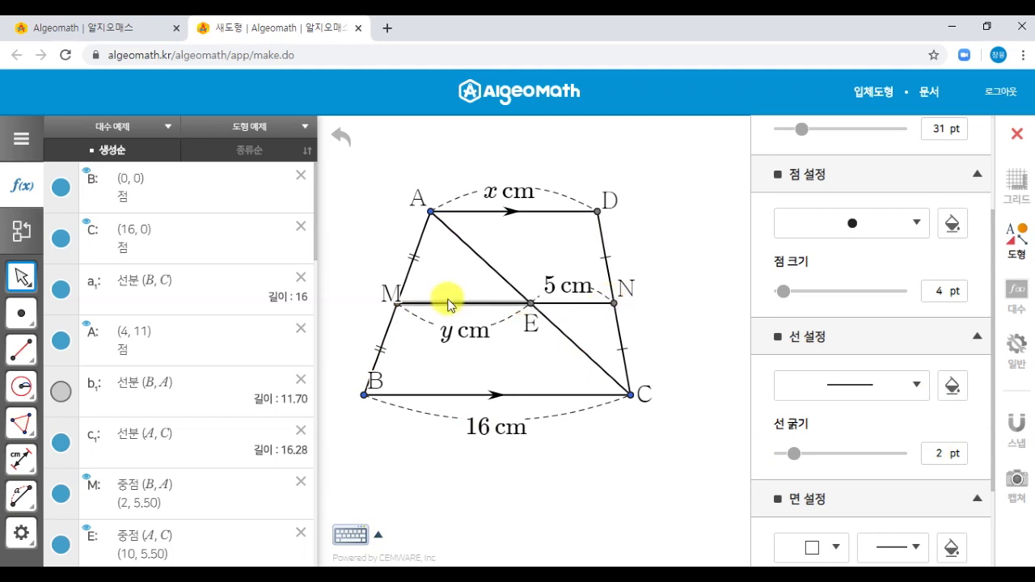
{"action": "left_click", "coordinate": [379, 297]}
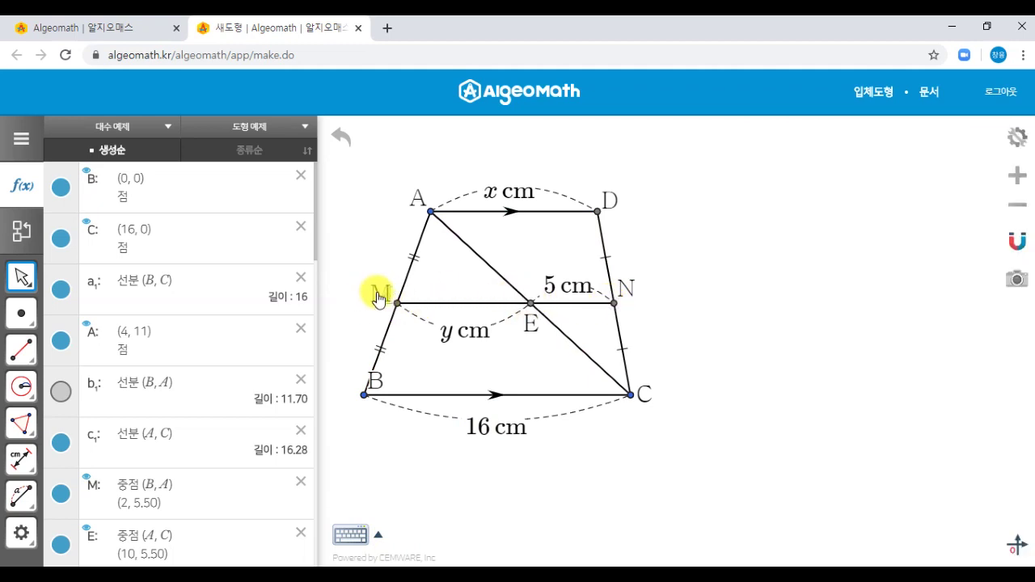
Delete point N and undo the deletion
{"action": "left_click", "coordinate": [613, 304]}
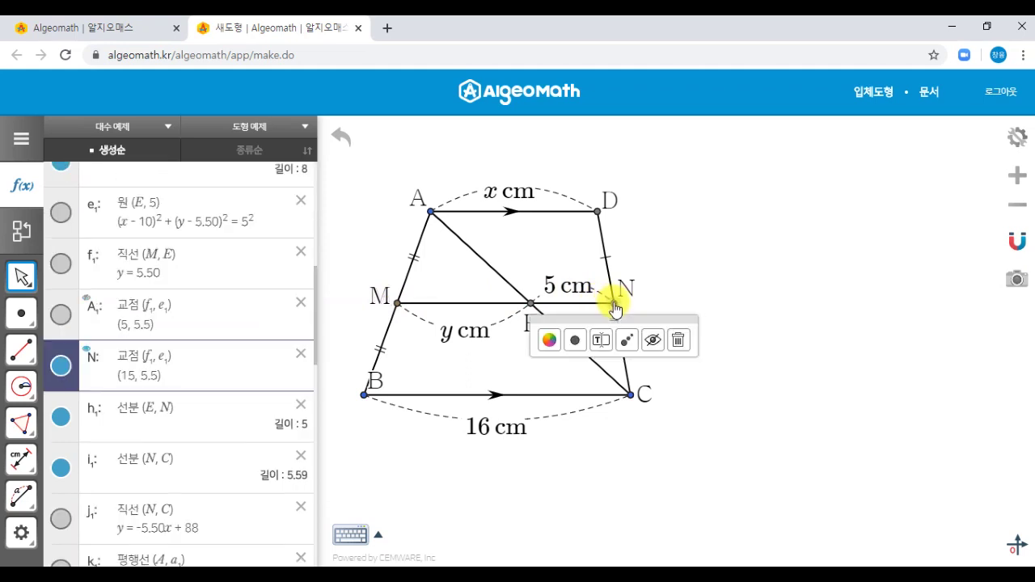
{"action": "left_click", "coordinate": [680, 341]}
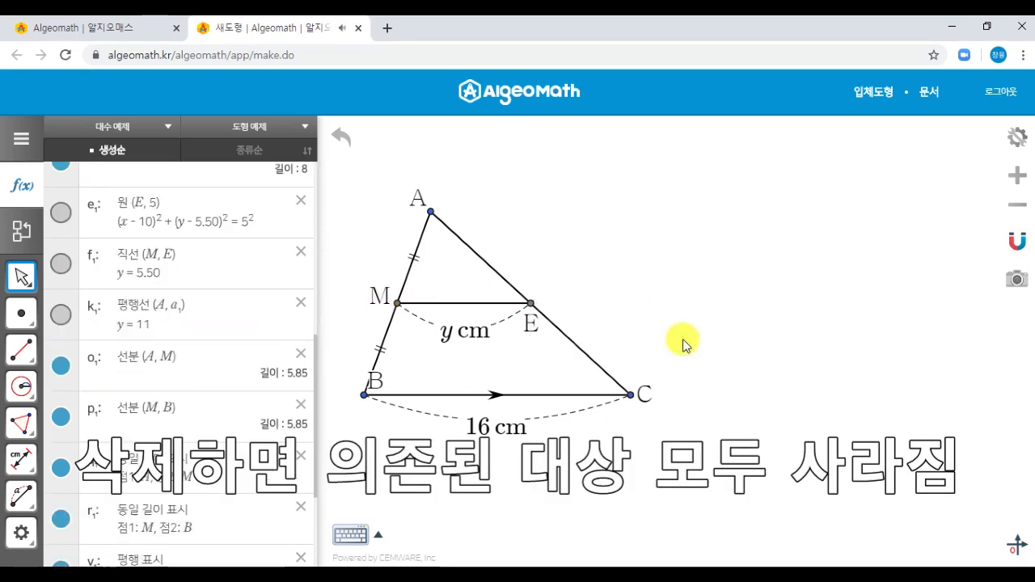
{"action": "key", "text": "ctrl+z"}
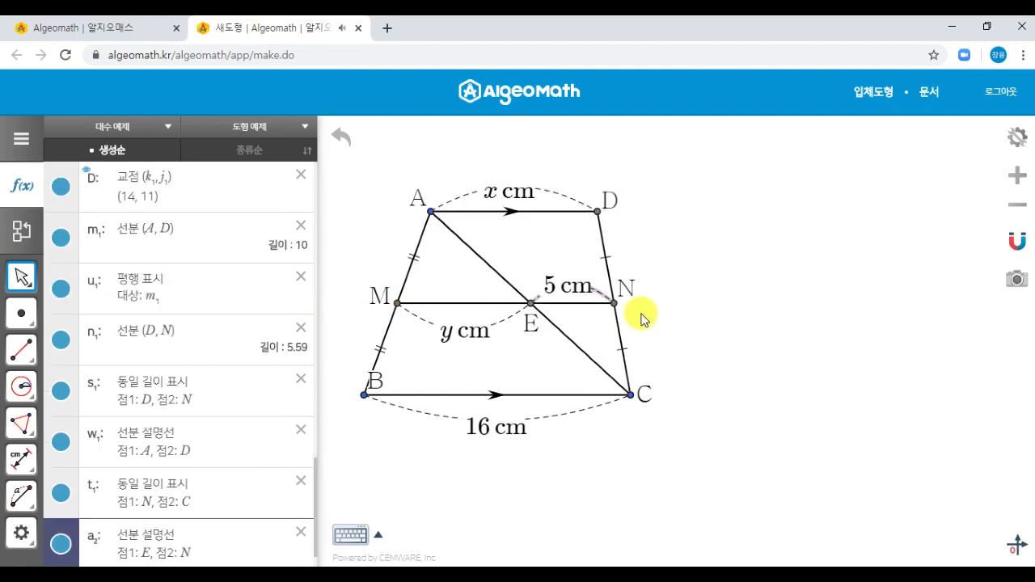
Hide point N and show it again from its entry in the object list
{"action": "left_click", "coordinate": [615, 306]}
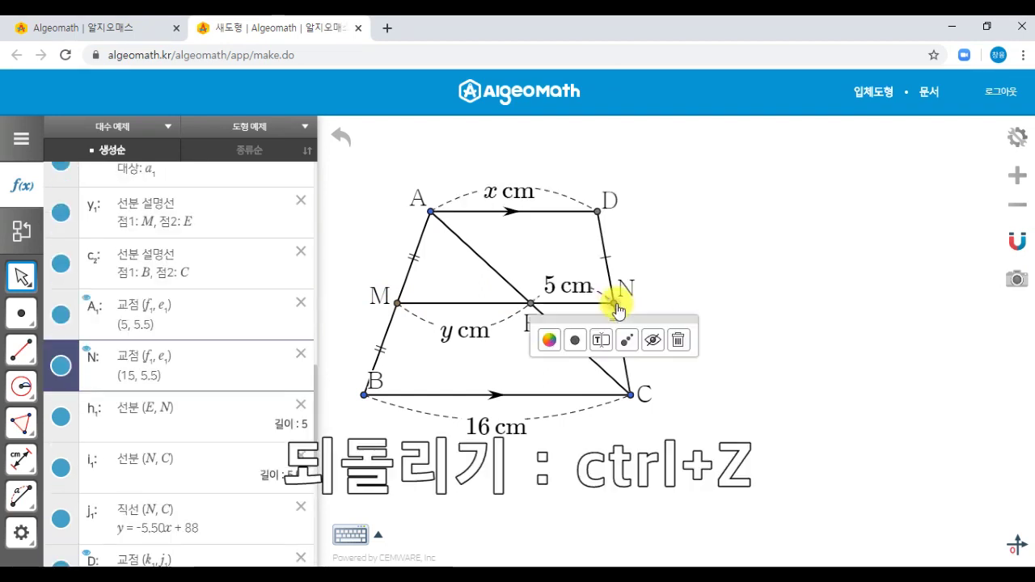
{"action": "left_click", "coordinate": [654, 343]}
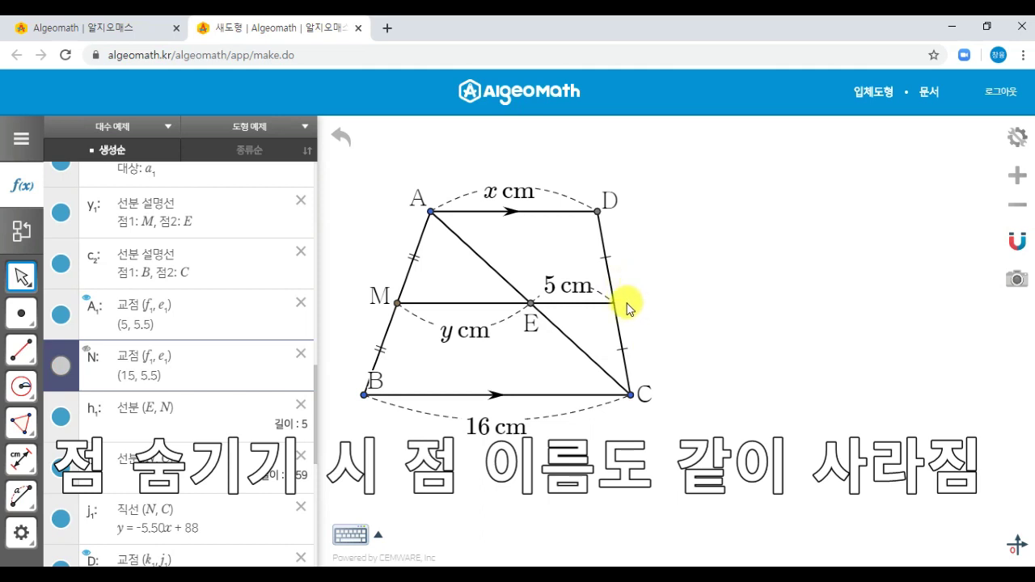
{"action": "left_click", "coordinate": [60, 365]}
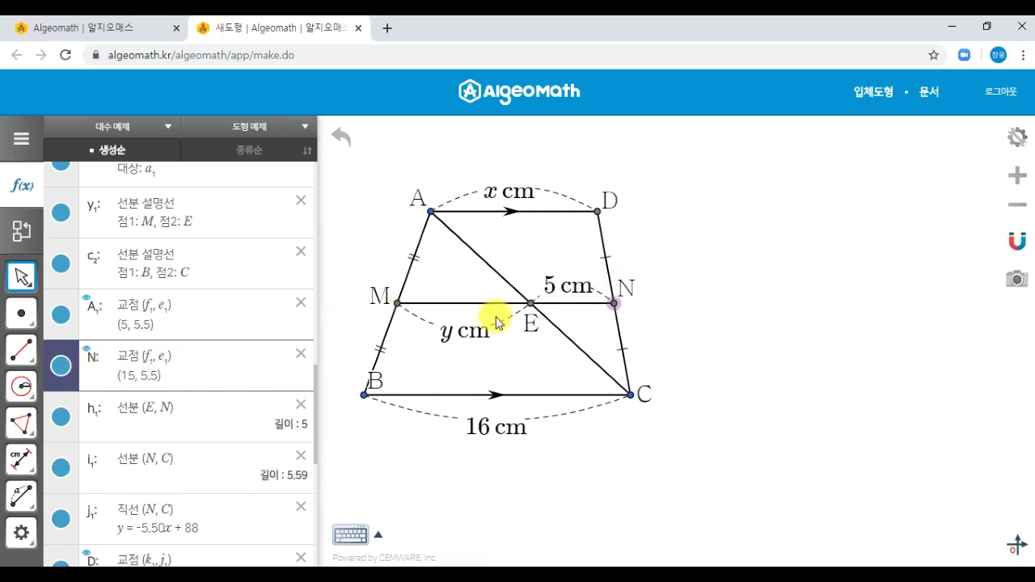
{"action": "left_click", "coordinate": [680, 295]}
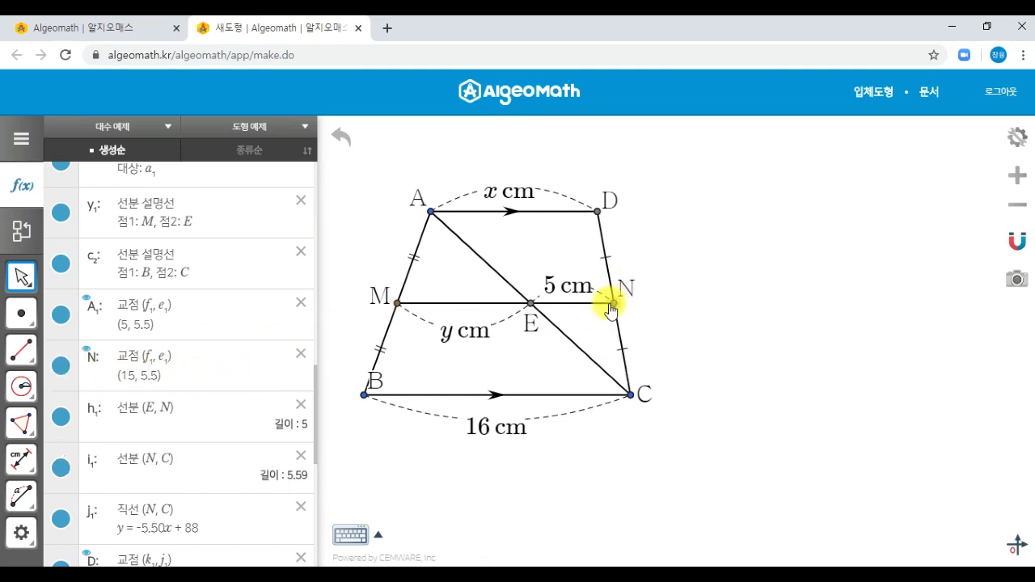
Set the size of all points to 0 pt in the shape settings
{"action": "left_click", "coordinate": [1014, 143]}
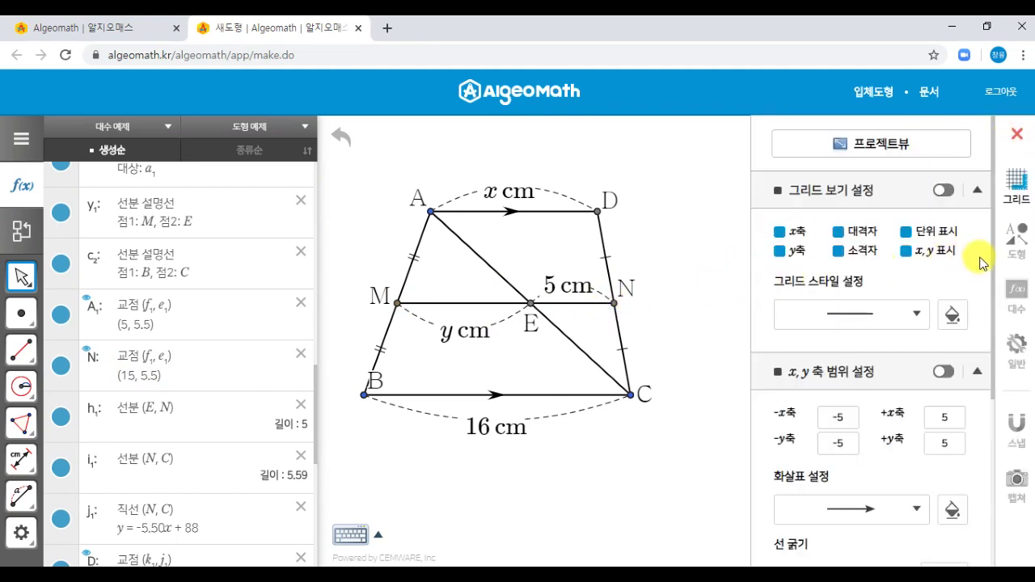
{"action": "left_click", "coordinate": [1018, 245]}
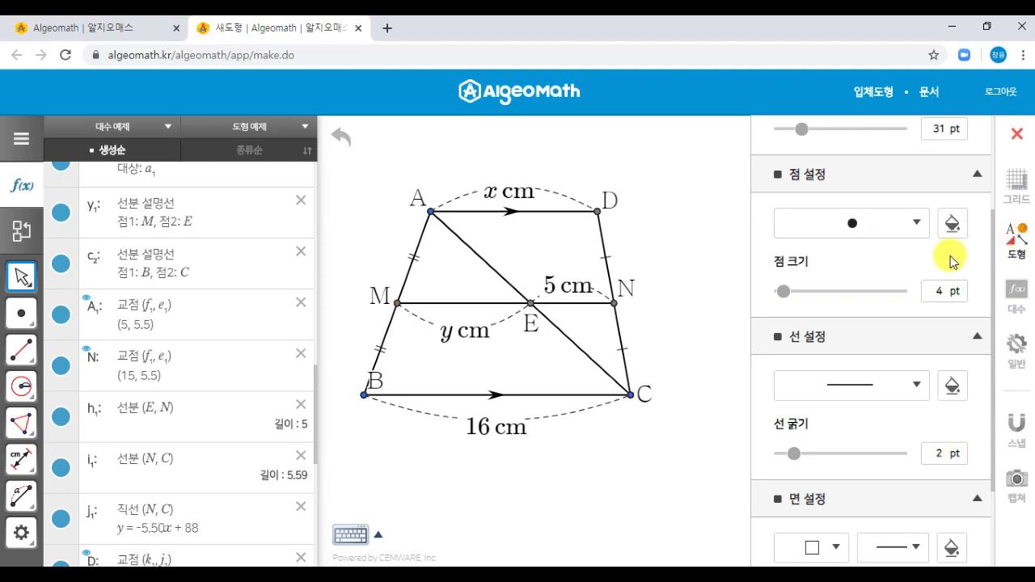
{"action": "left_click_drag", "start_coordinate": [795, 294], "coordinate": [784, 299]}
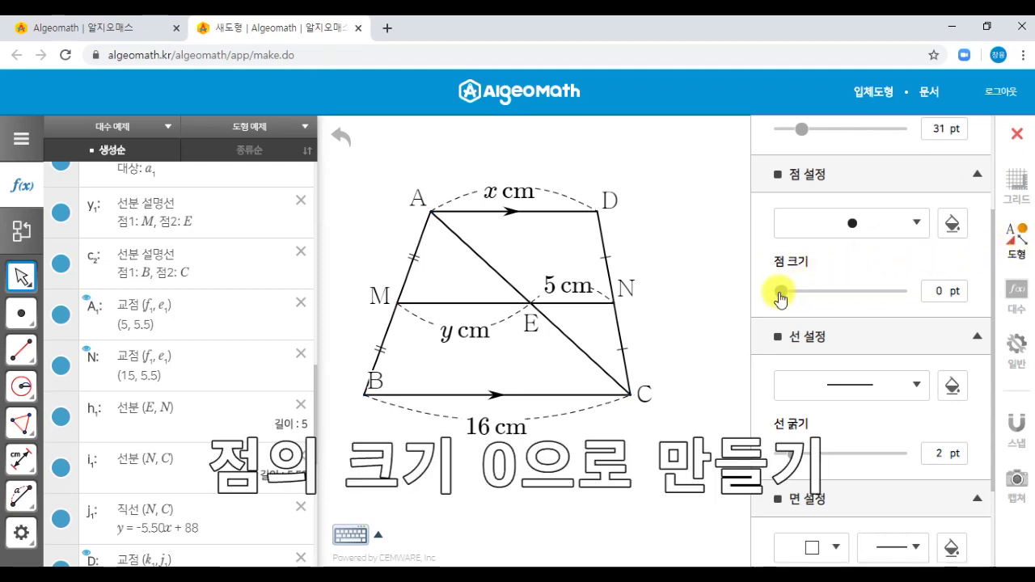
{"action": "left_click", "coordinate": [700, 280]}
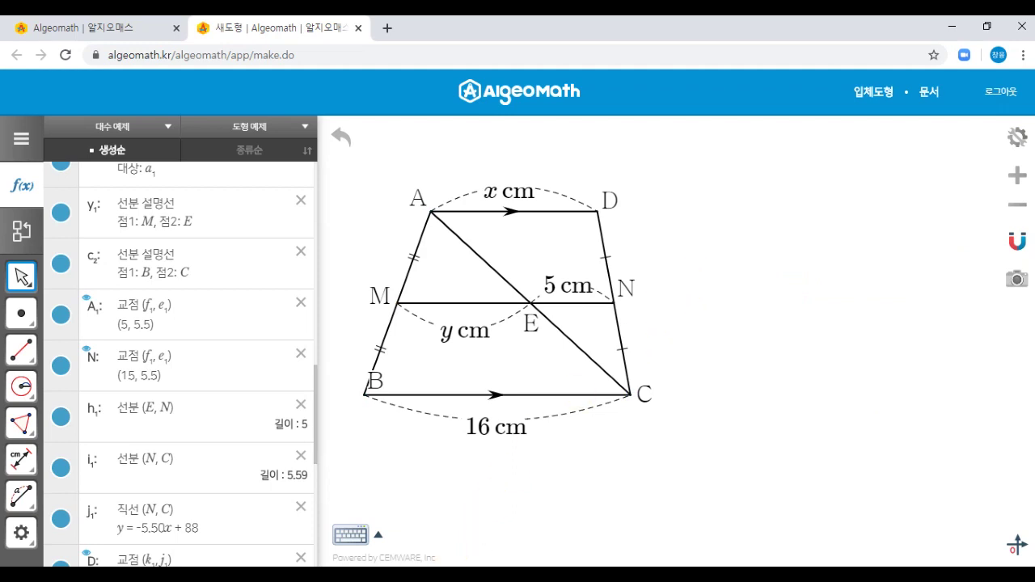
Bring back the reference picture 캡처.PNG and place it beside the drawn trapezoid for comparison
{"action": "left_click", "coordinate": [362, 575]}
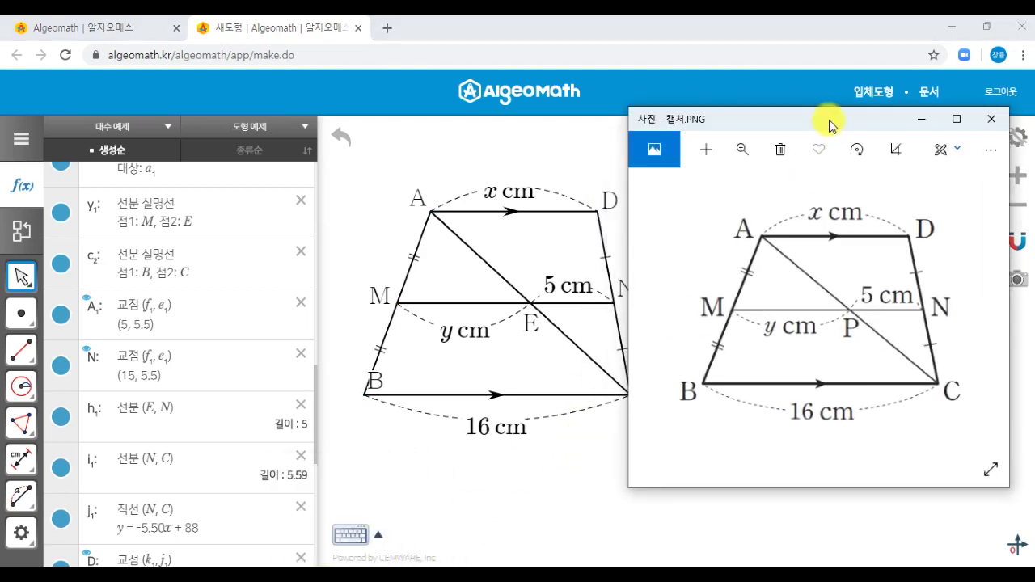
{"action": "left_click_drag", "start_coordinate": [831, 125], "coordinate": [858, 118]}
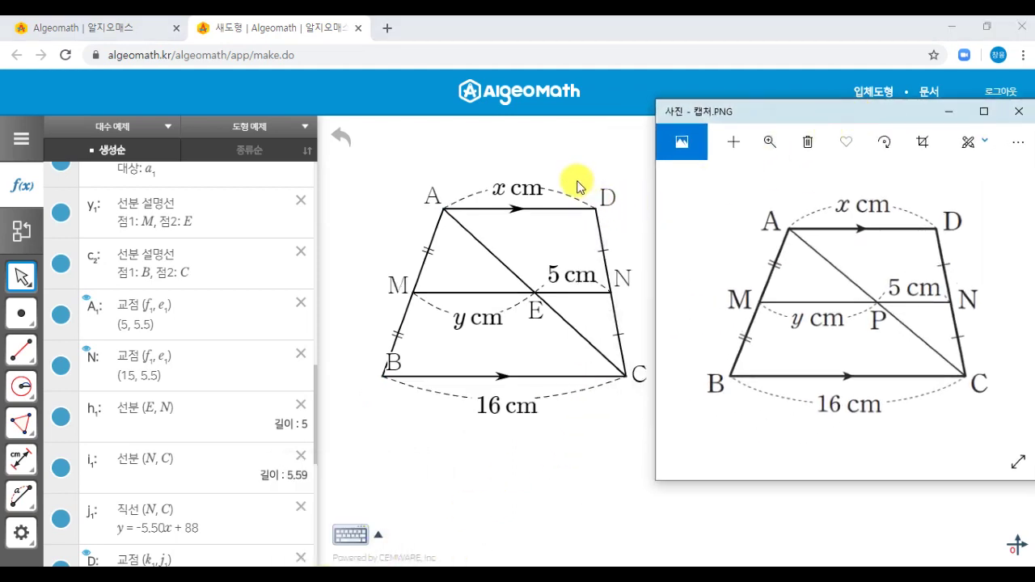
{"action": "left_click", "coordinate": [607, 167]}
Move the B label outside the trapezoid's lower left corner and reposition the x cm label on its arc
{"action": "left_click_drag", "start_coordinate": [391, 372], "coordinate": [370, 385]}
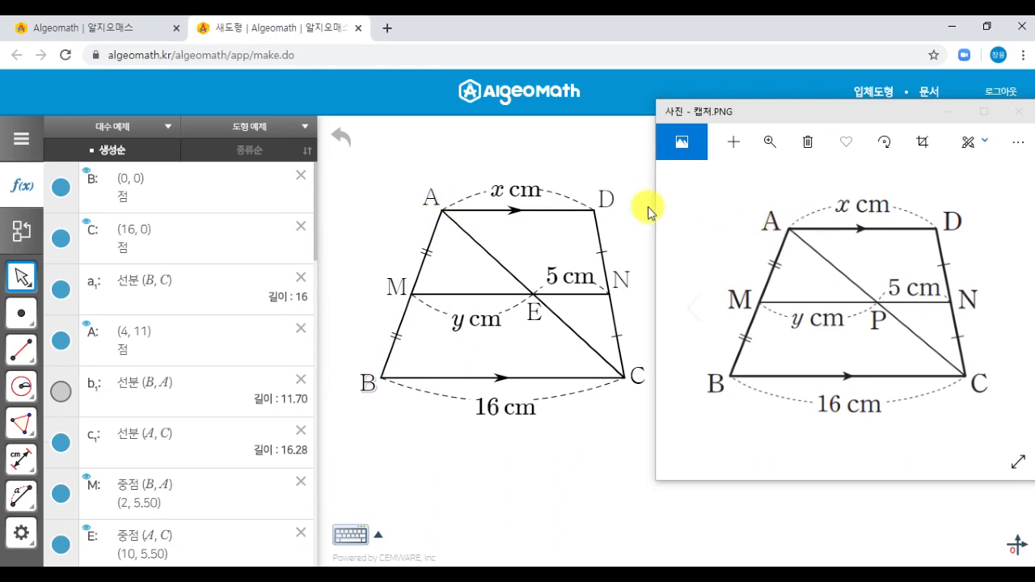
{"action": "left_click", "coordinate": [528, 200]}
{"action": "double_click", "coordinate": [527, 198]}
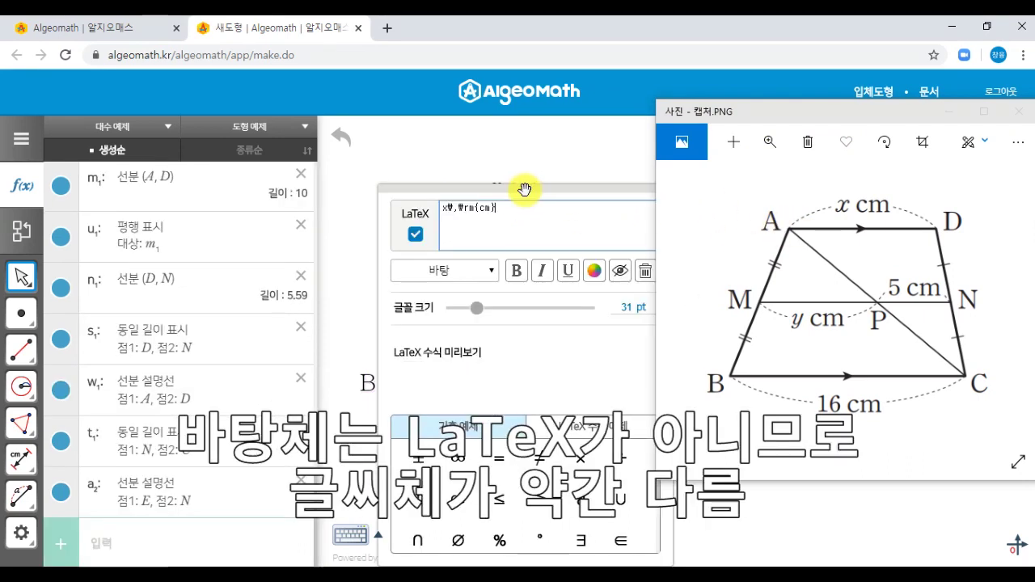
{"action": "left_click", "coordinate": [480, 150]}
{"action": "double_click", "coordinate": [480, 150]}
{"action": "left_click_drag", "start_coordinate": [480, 146], "coordinate": [537, 194]}
Turn on LaTeX formatting for the name label of point A
{"action": "double_click", "coordinate": [431, 197]}
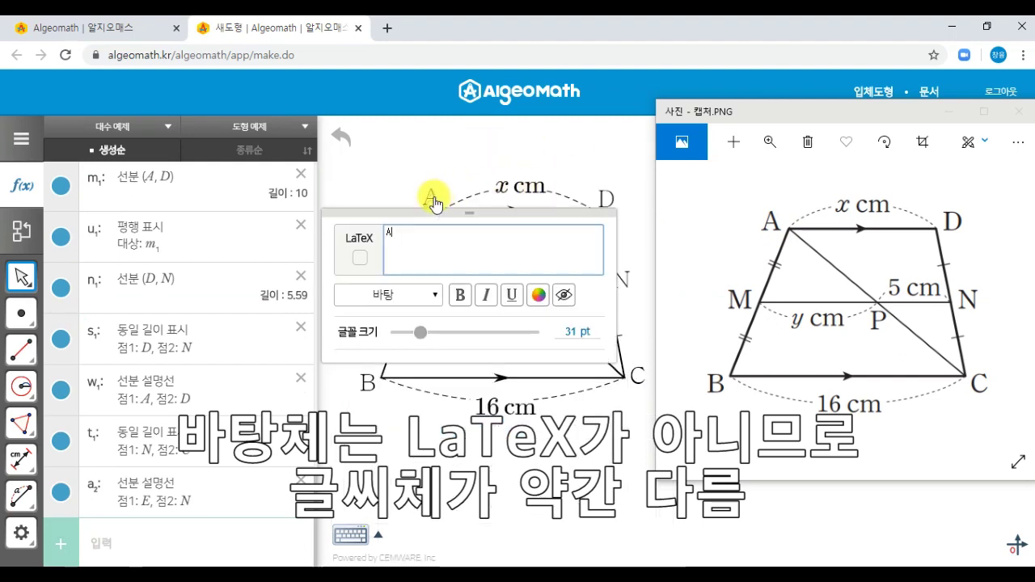
{"action": "left_click", "coordinate": [460, 296]}
{"action": "left_click", "coordinate": [360, 259]}
{"action": "left_click", "coordinate": [359, 259]}
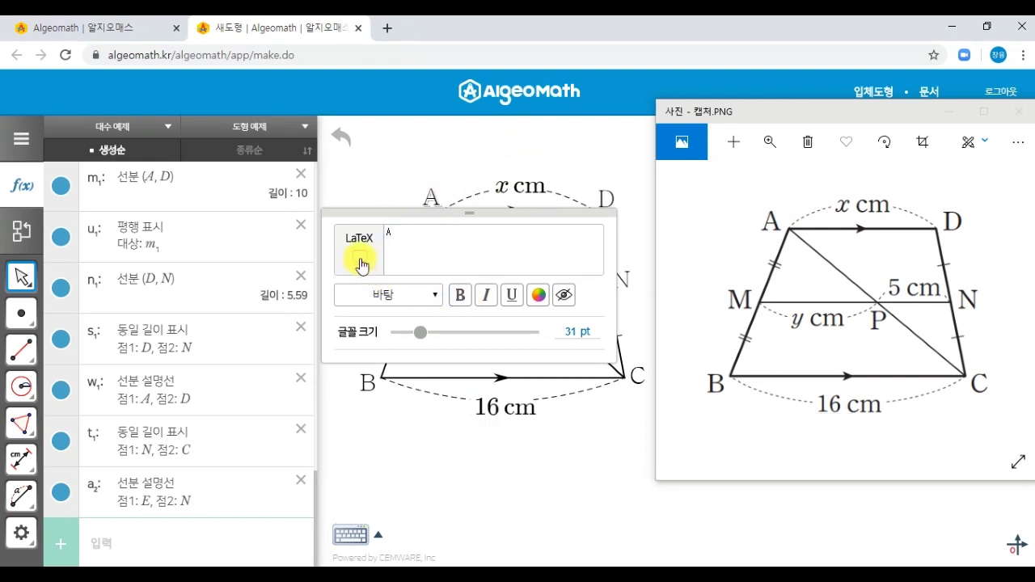
{"action": "left_click", "coordinate": [388, 443]}
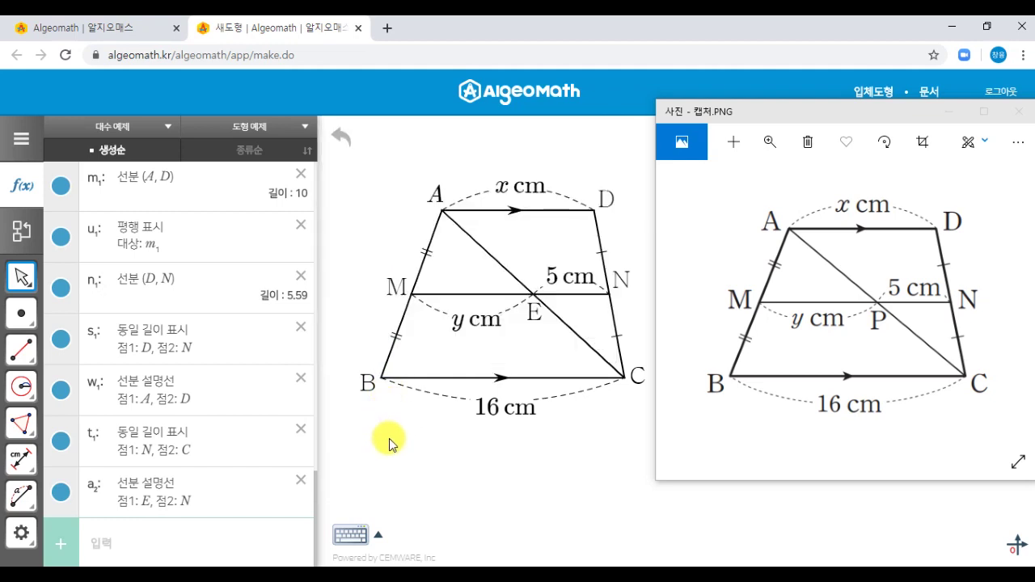
Try to change point A's name label to the LaTeX text \rm{A} and move it outside the trapezoid's upper left corner
{"action": "double_click", "coordinate": [437, 203]}
{"action": "left_click", "coordinate": [397, 215]}
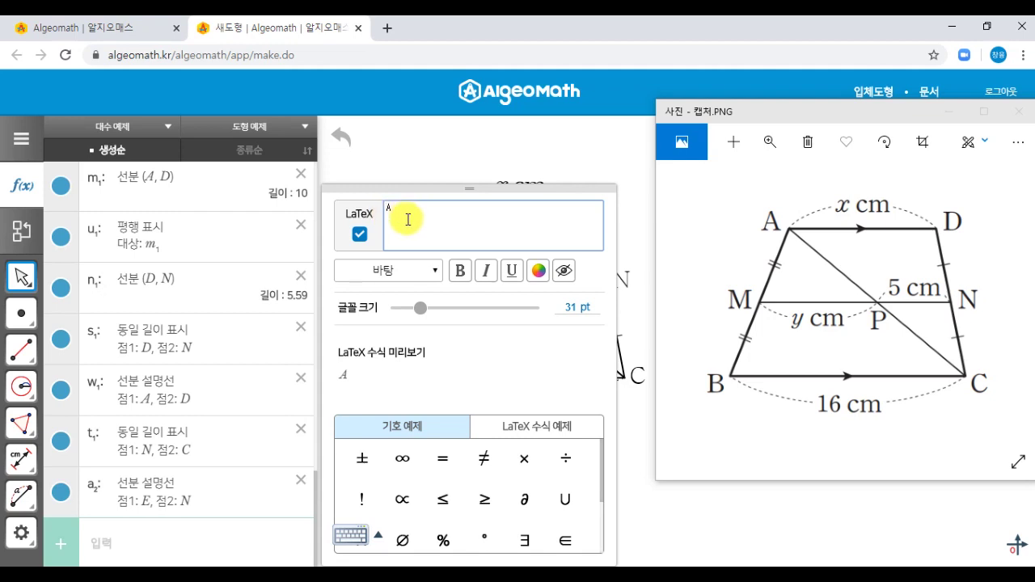
{"action": "type", "text": "m{"}
{"action": "type", "text": "}"}
{"action": "left_click", "coordinate": [413, 168]}
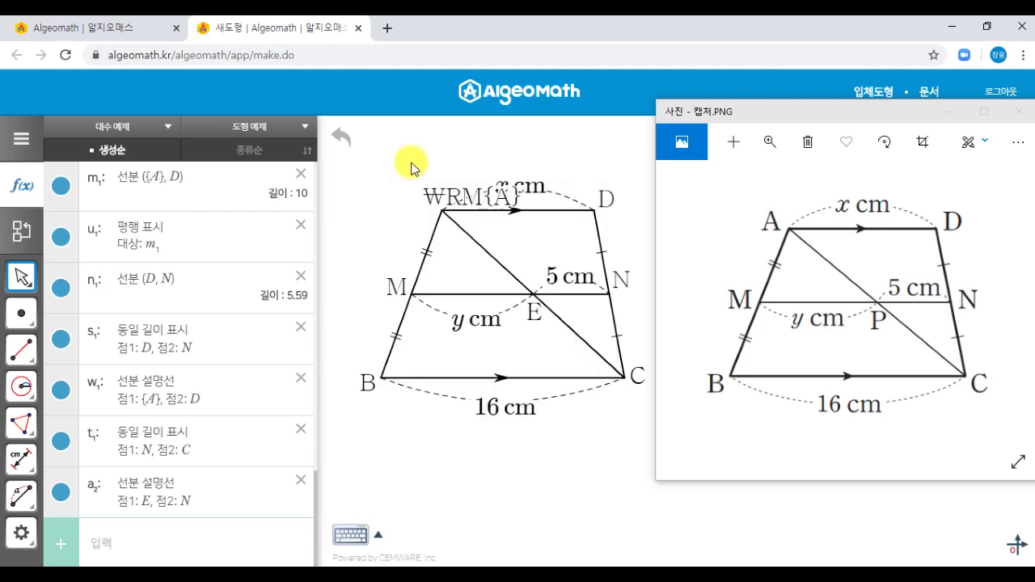
{"action": "mouse_move", "coordinate": [430, 202]}
{"action": "left_mouse_down"}
{"action": "mouse_move", "coordinate": [390, 211]}
{"action": "mouse_move", "coordinate": [446, 197]}
{"action": "mouse_move", "coordinate": [417, 212]}
{"action": "left_mouse_up"}
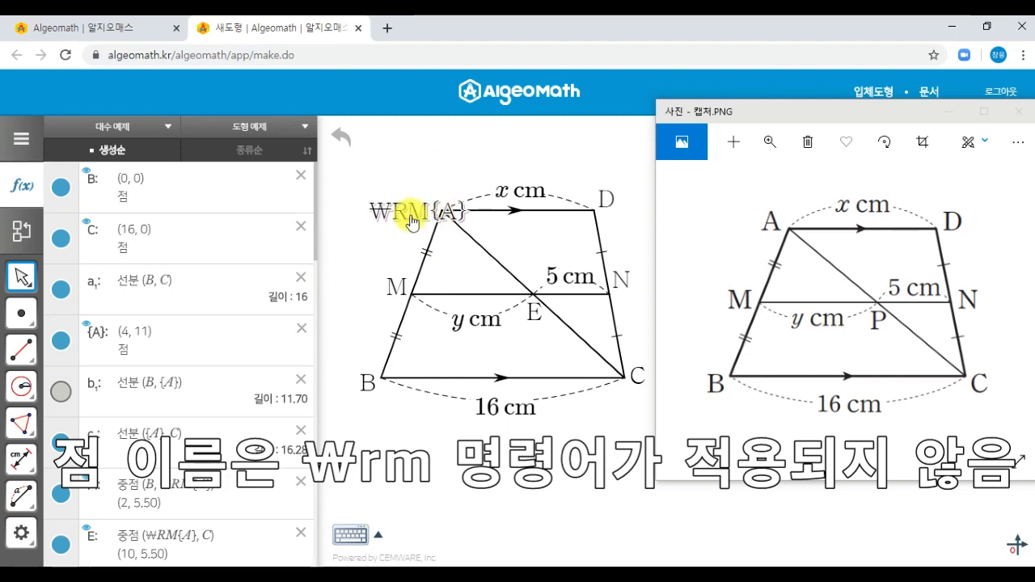
Replace the \RM{A} text in the upper left point's name label with plain A
{"action": "double_click", "coordinate": [416, 220]}
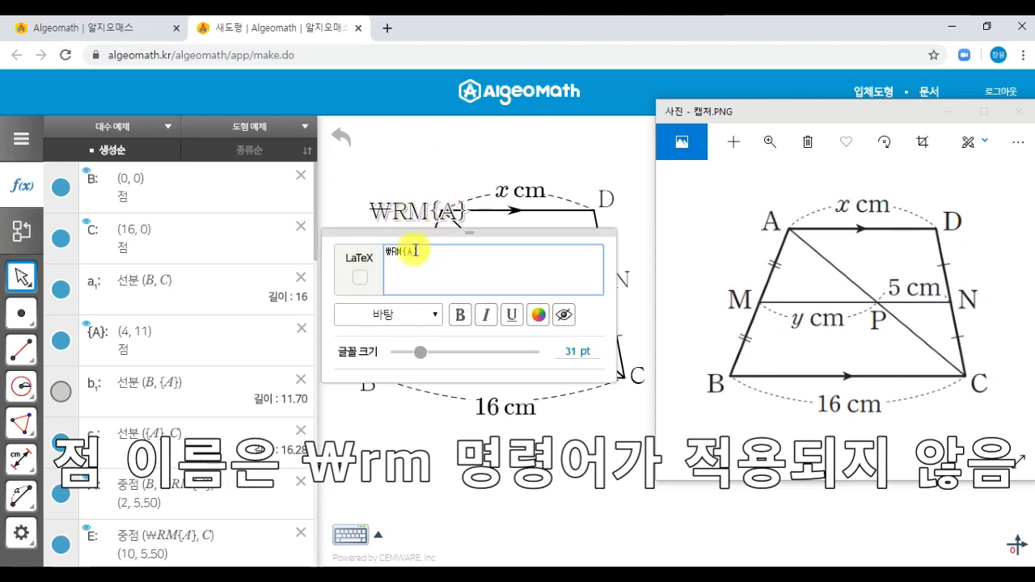
{"action": "left_click", "coordinate": [423, 166]}
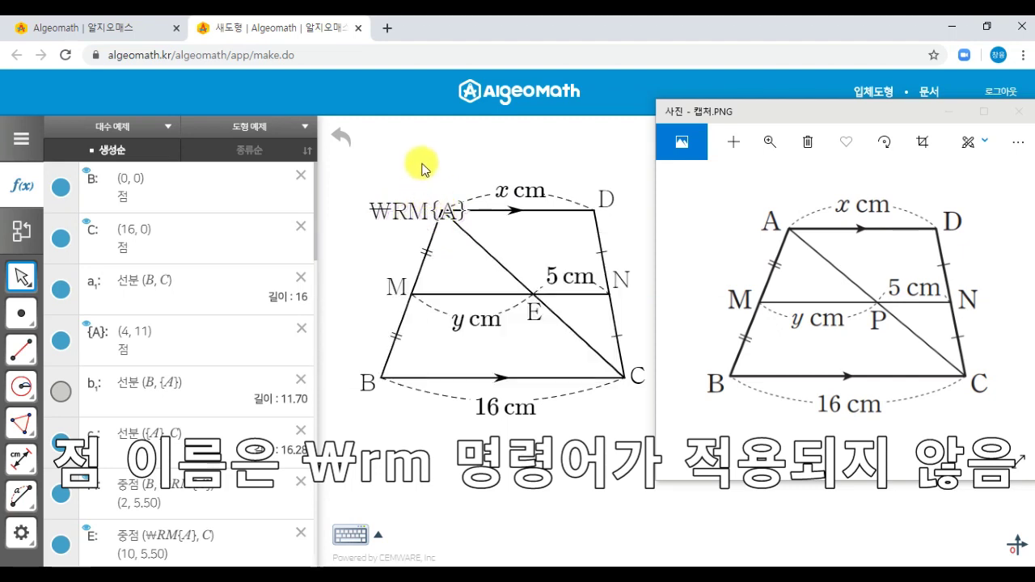
{"action": "double_click", "coordinate": [404, 209]}
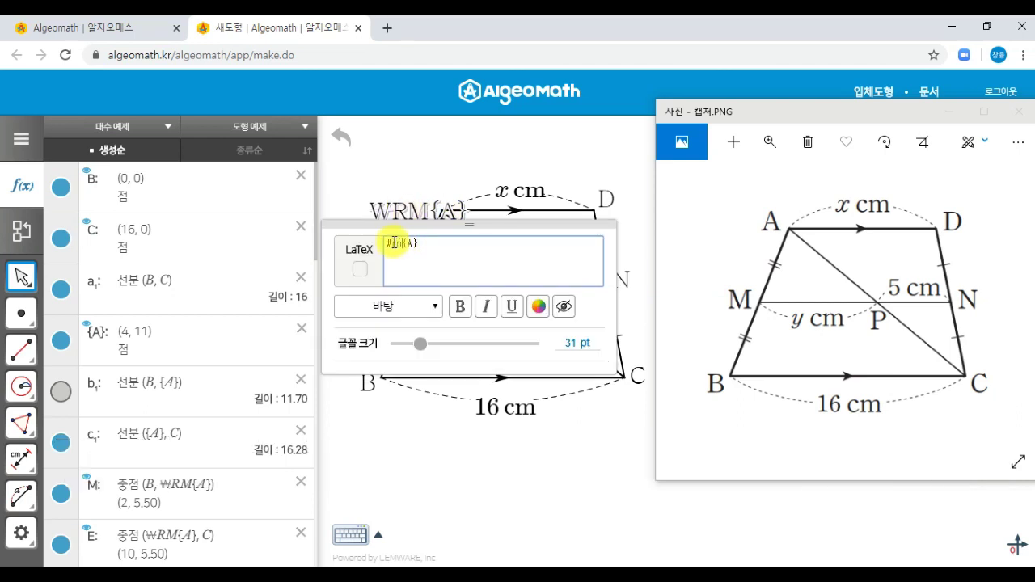
{"action": "left_click", "coordinate": [399, 168]}
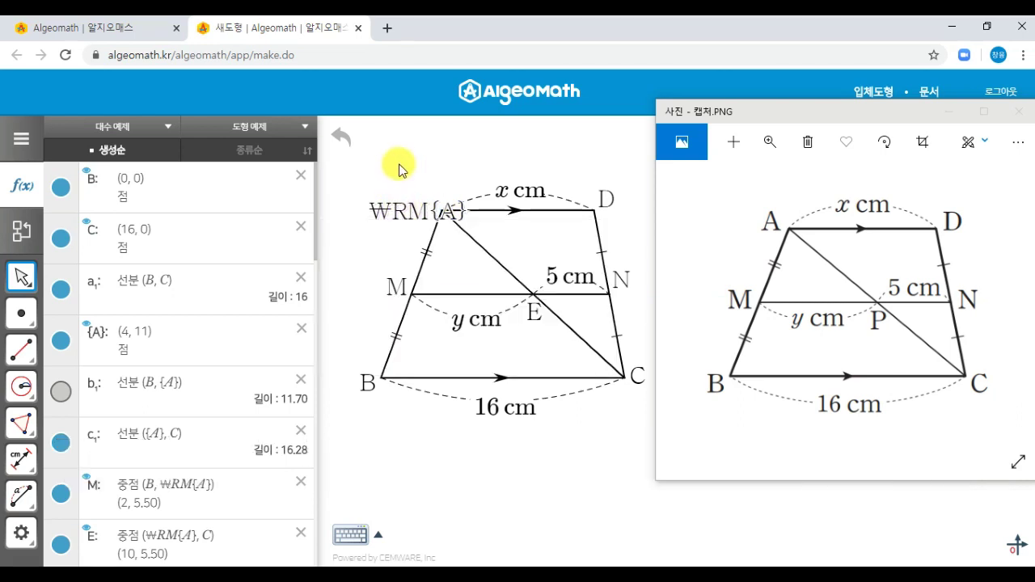
{"action": "double_click", "coordinate": [414, 215]}
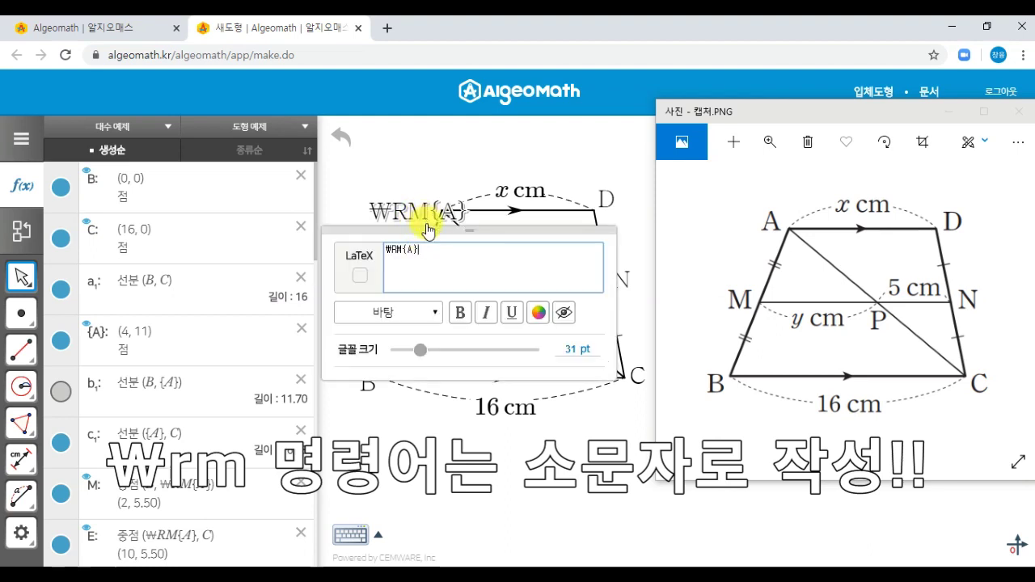
{"action": "left_click_drag", "start_coordinate": [430, 250], "coordinate": [419, 219]}
{"action": "type", "text": "A"}
{"action": "left_click", "coordinate": [395, 184]}
Make the 바탕 name labels of points A, D, M, N, B and C bold
{"action": "double_click", "coordinate": [428, 212]}
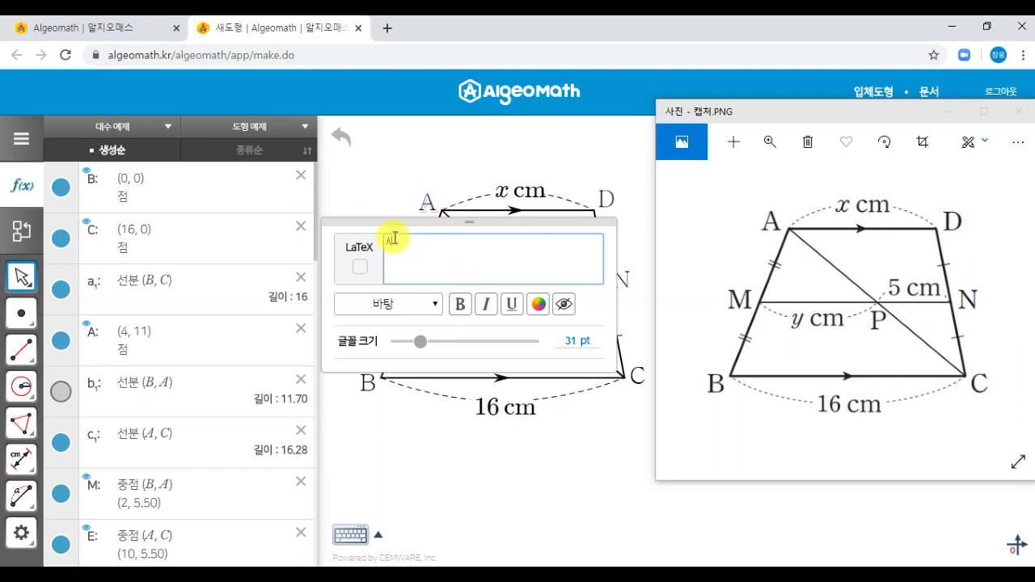
{"action": "left_click", "coordinate": [459, 304]}
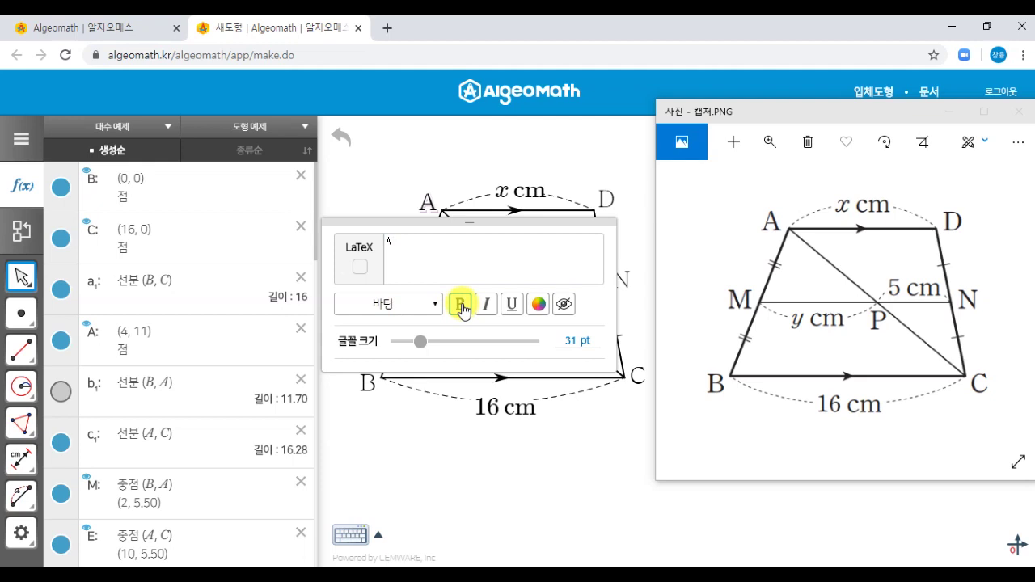
{"action": "left_click", "coordinate": [451, 139]}
{"action": "left_click", "coordinate": [595, 202]}
{"action": "left_click", "coordinate": [596, 292]}
{"action": "left_click", "coordinate": [399, 287]}
{"action": "left_click", "coordinate": [462, 381]}
{"action": "left_click", "coordinate": [621, 279]}
{"action": "left_click", "coordinate": [606, 390]}
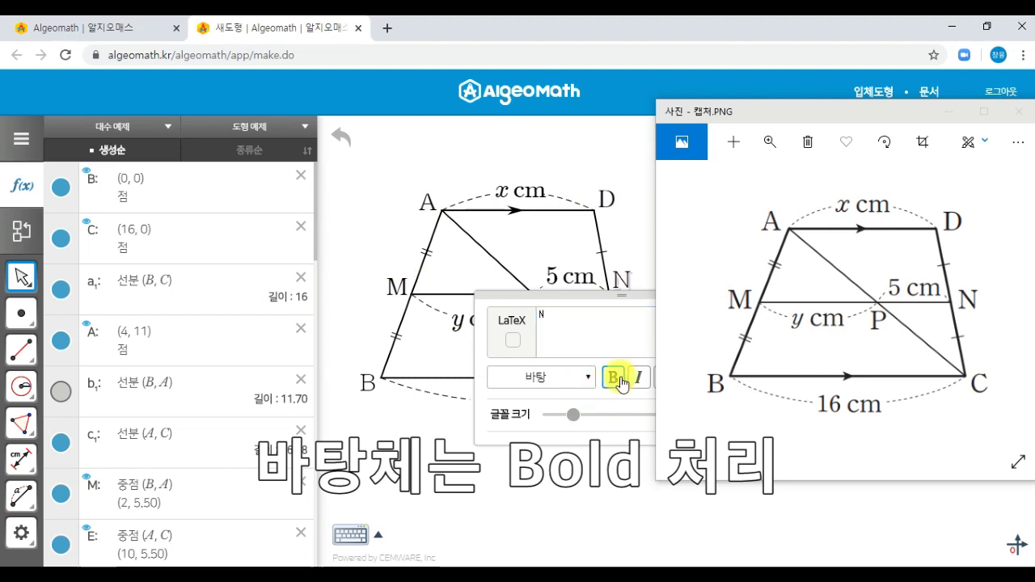
{"action": "left_click", "coordinate": [369, 383]}
{"action": "left_click", "coordinate": [467, 487]}
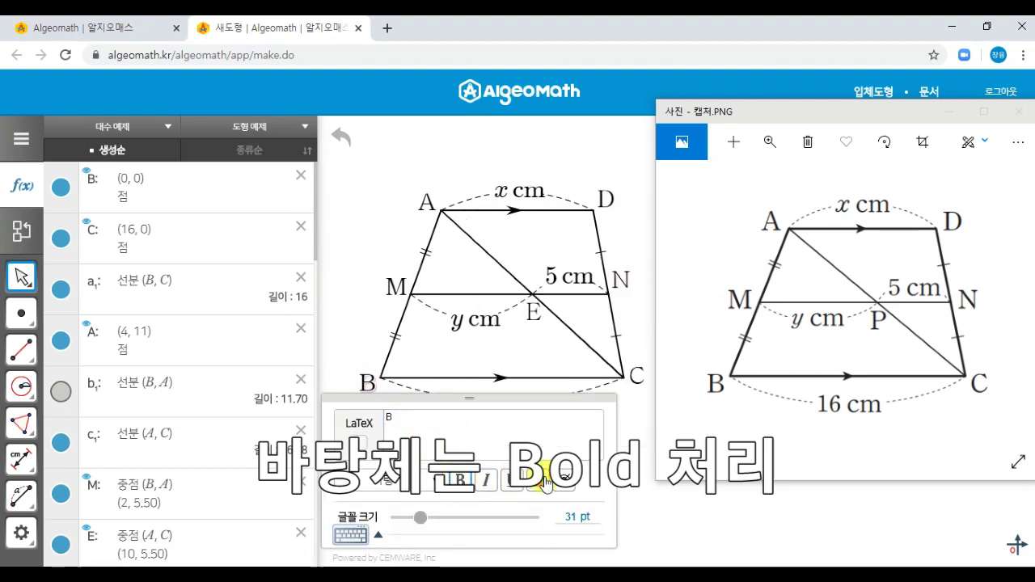
{"action": "left_click", "coordinate": [638, 377]}
{"action": "left_click", "coordinate": [602, 483]}
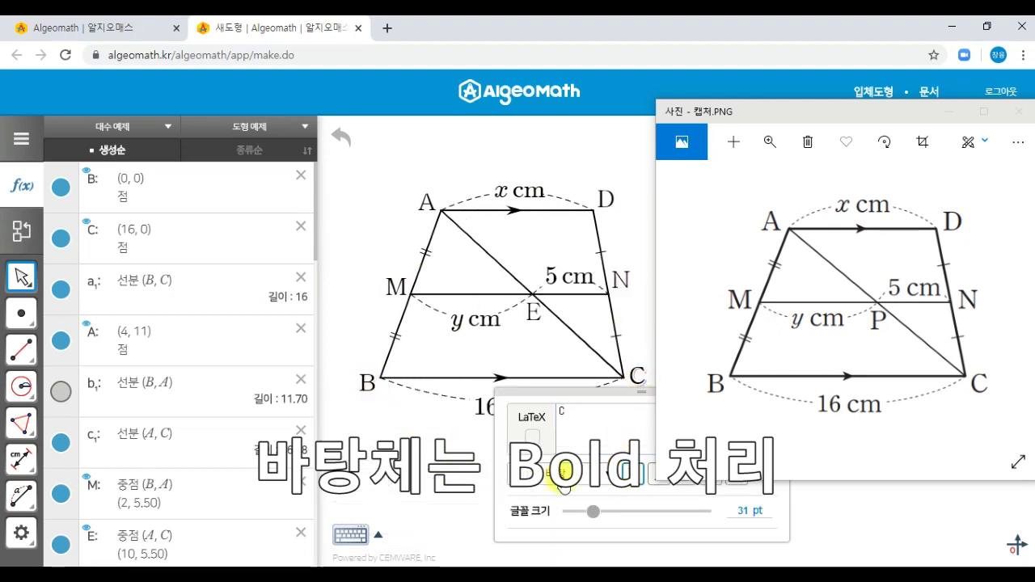
{"action": "left_click", "coordinate": [450, 462]}
{"action": "left_click", "coordinate": [625, 288]}
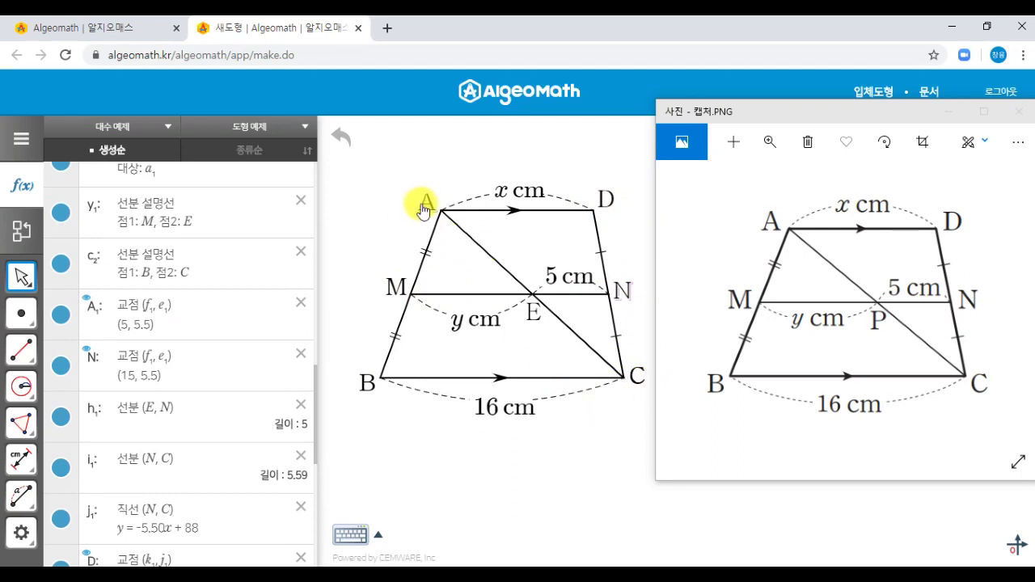
Add a LaTeX-formatted text \rm{A} and place it just outside point A's name label
{"action": "left_click", "coordinate": [21, 277]}
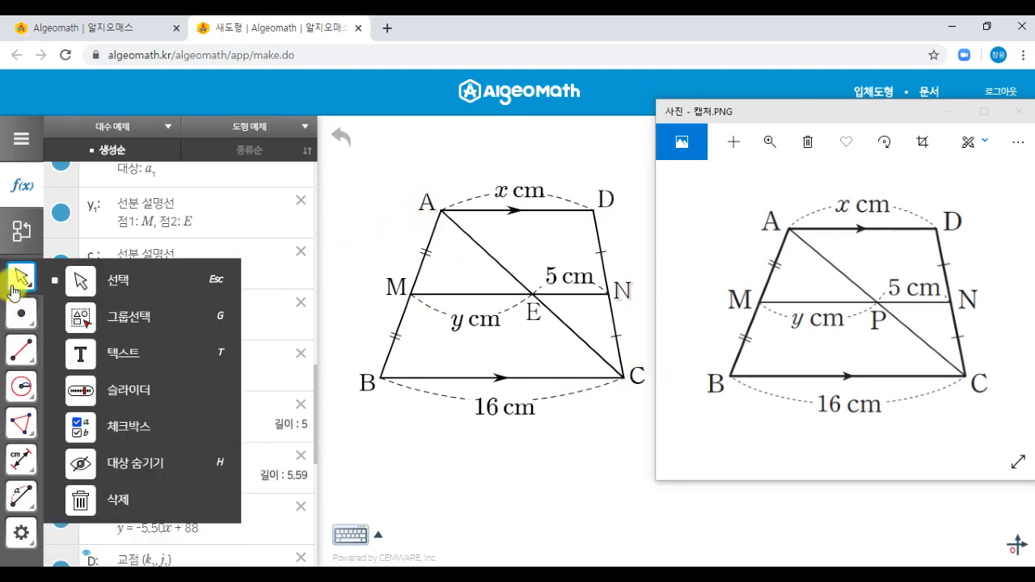
{"action": "left_click", "coordinate": [138, 367]}
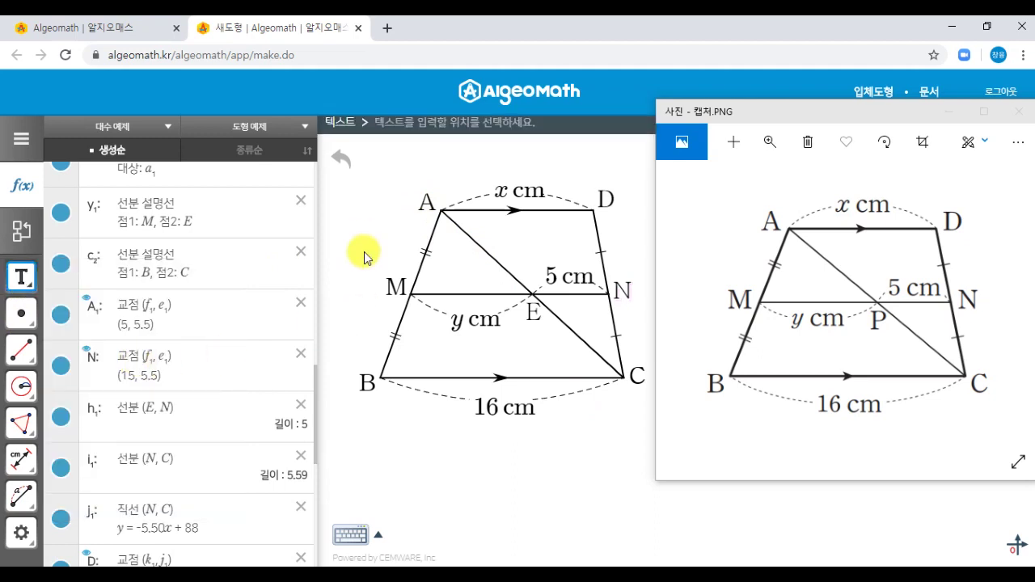
{"action": "left_click", "coordinate": [355, 201]}
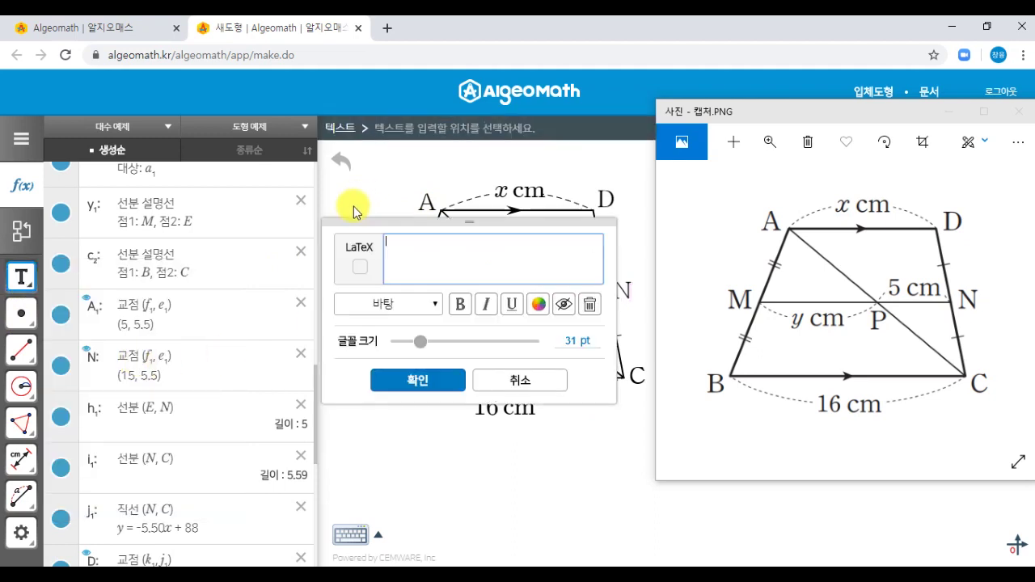
{"action": "left_click", "coordinate": [361, 270]}
{"action": "type", "text": "\\rm{A"}
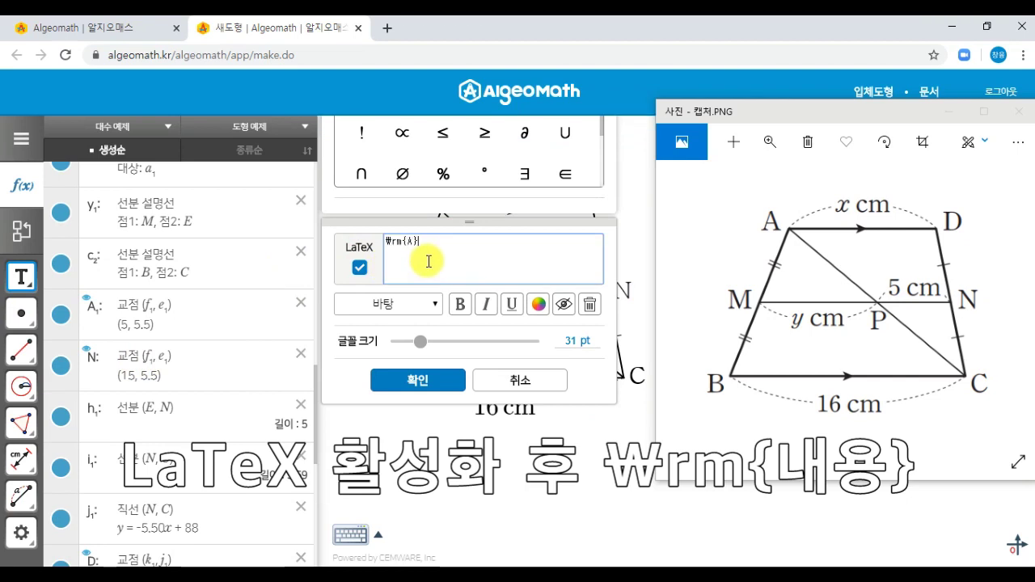
{"action": "left_click", "coordinate": [437, 381]}
{"action": "left_click_drag", "start_coordinate": [378, 247], "coordinate": [406, 216]}
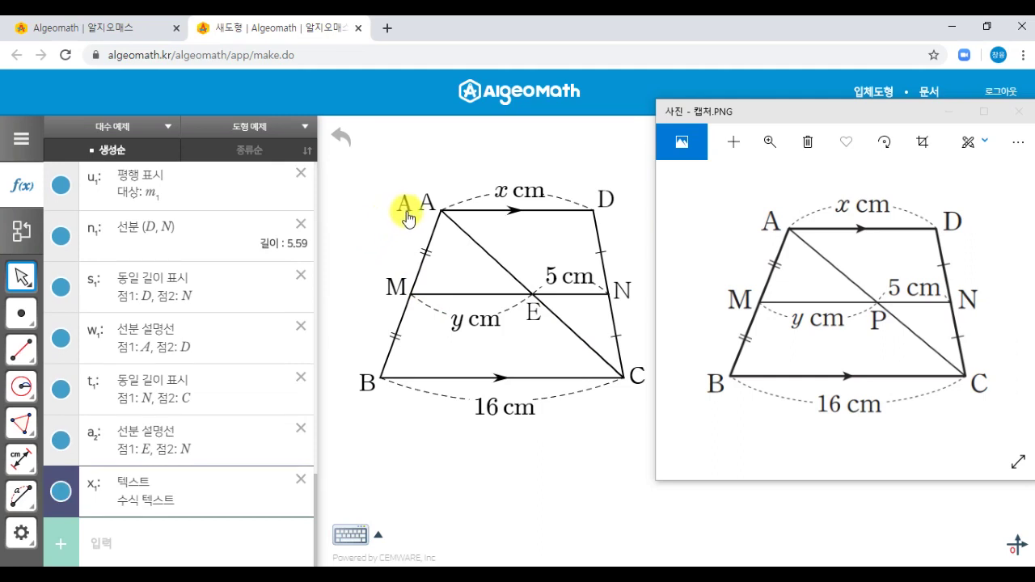
{"action": "left_click_drag", "start_coordinate": [412, 212], "coordinate": [435, 213]}
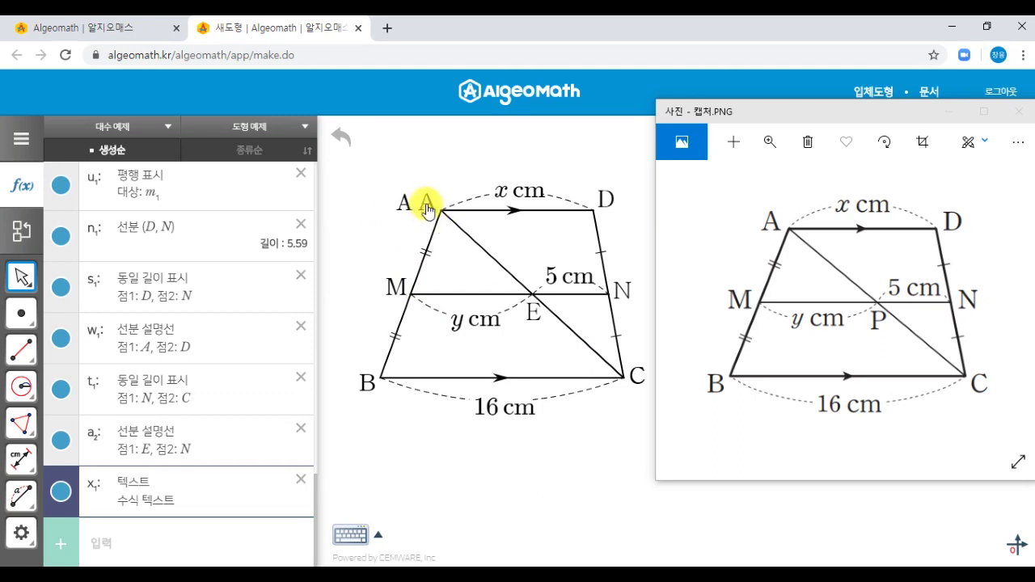
Hide the name labels of points A, M, B, C, N and D
{"action": "left_click", "coordinate": [428, 211]}
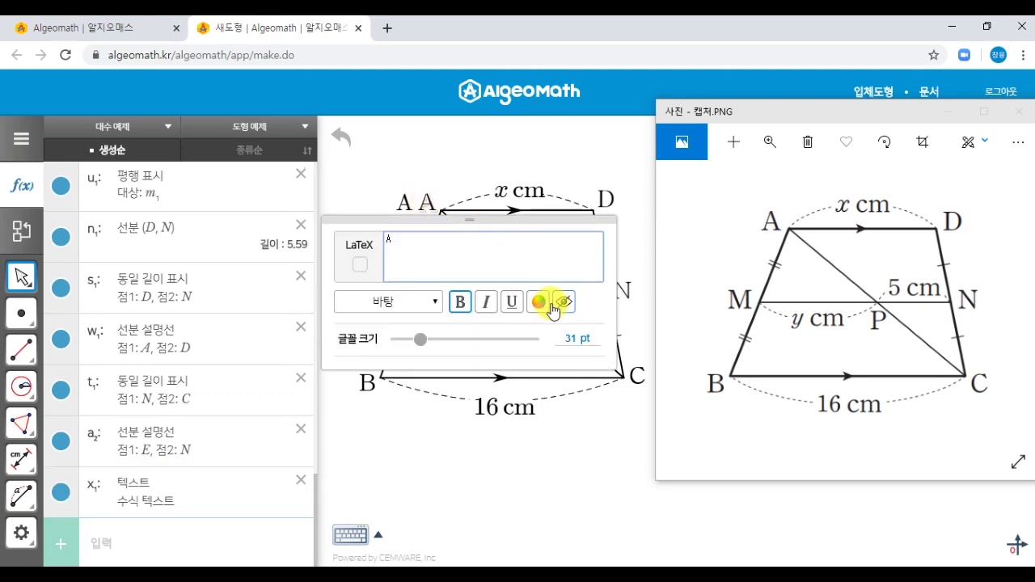
{"action": "left_click", "coordinate": [565, 301]}
{"action": "left_click", "coordinate": [21, 277]}
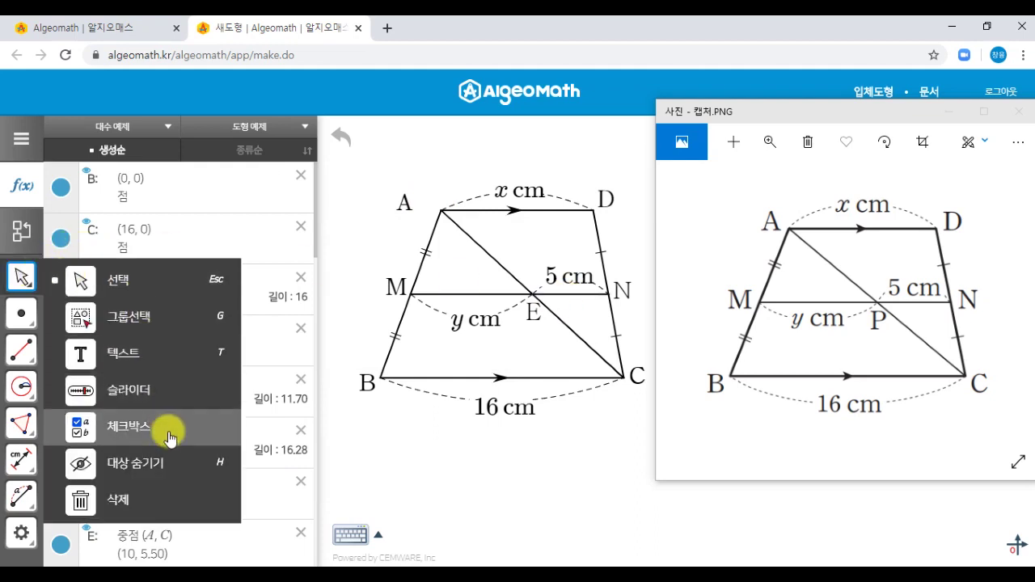
{"action": "left_click", "coordinate": [178, 462]}
{"action": "left_click", "coordinate": [407, 280]}
{"action": "left_click", "coordinate": [364, 376]}
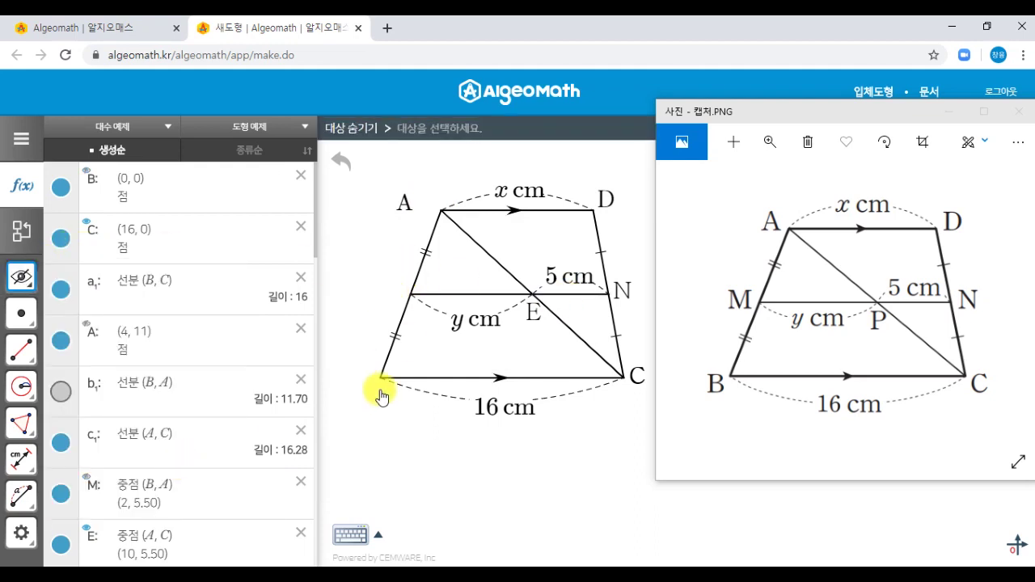
{"action": "left_click", "coordinate": [637, 378]}
{"action": "left_click", "coordinate": [623, 291]}
{"action": "left_click", "coordinate": [607, 200]}
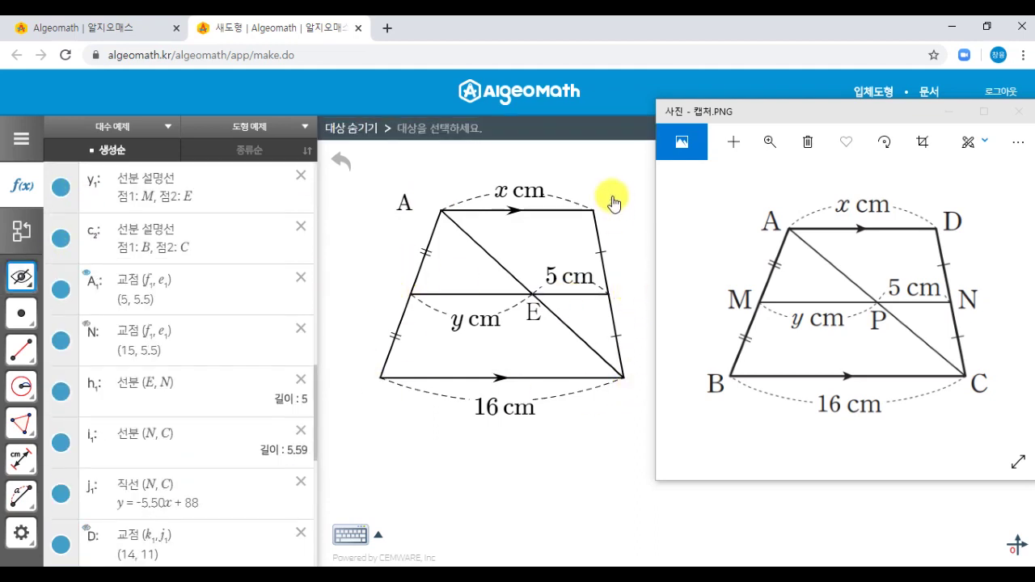
{"action": "left_click", "coordinate": [19, 277]}
{"action": "left_click", "coordinate": [121, 278]}
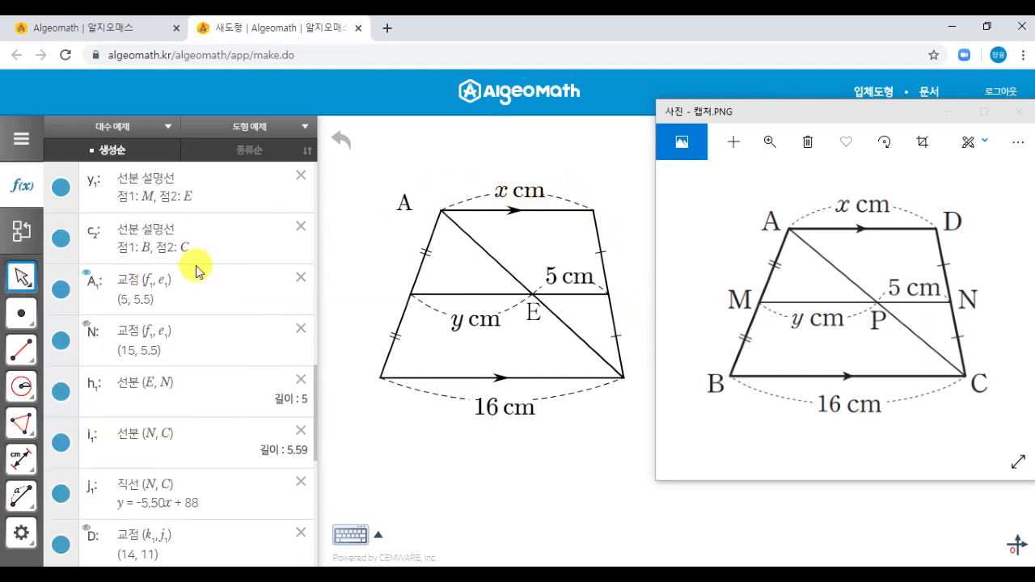
Move the LaTeX A text against its vertex and paste copies of it beside points D, M, N, B and C
{"action": "left_click_drag", "start_coordinate": [406, 208], "coordinate": [426, 214]}
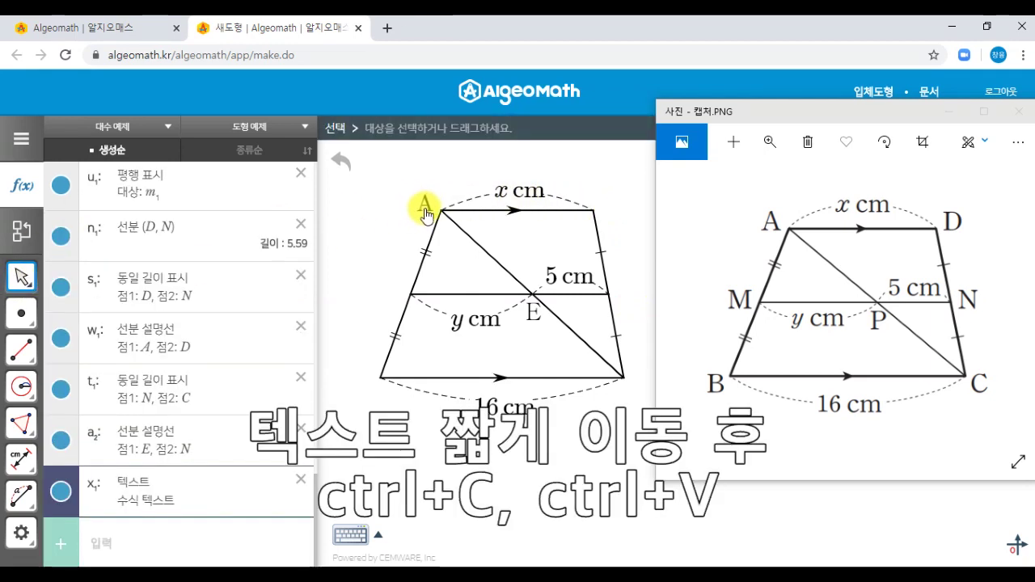
{"action": "key", "text": "ctrl+c"}
{"action": "key", "text": "ctrl+v"}
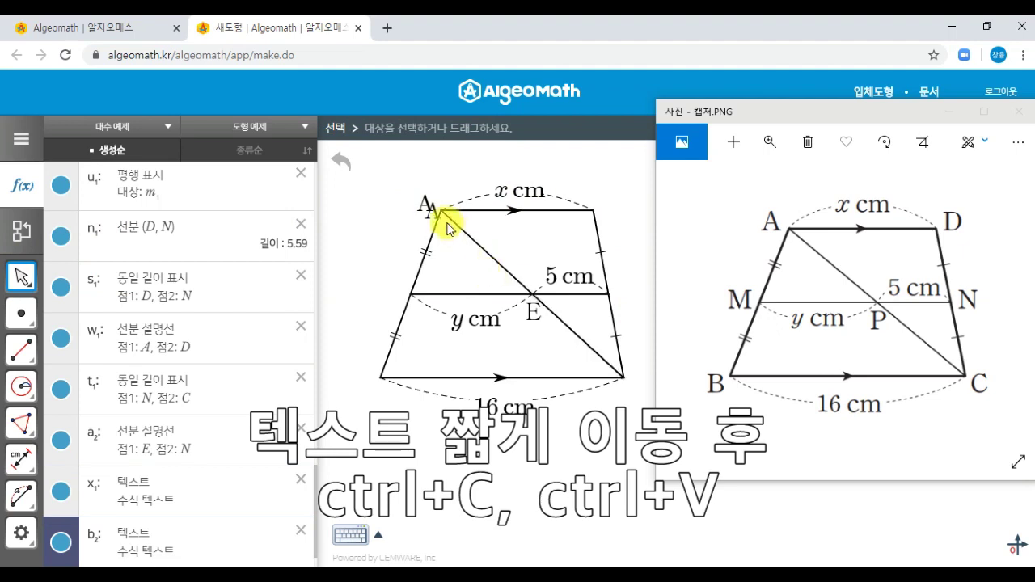
{"action": "left_click_drag", "start_coordinate": [431, 224], "coordinate": [606, 213]}
{"action": "key", "text": "ctrl+v"}
{"action": "left_click_drag", "start_coordinate": [442, 224], "coordinate": [399, 297]}
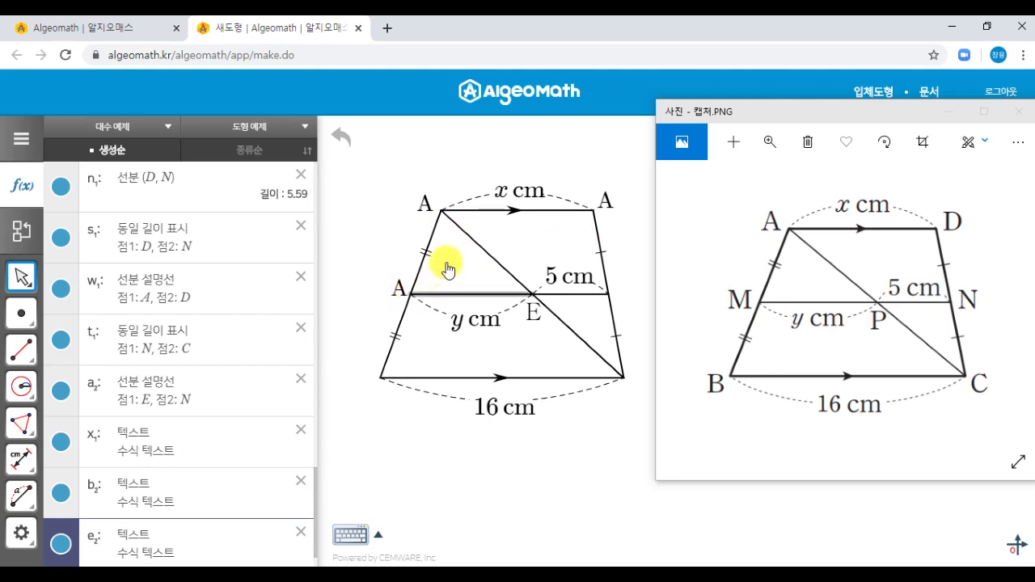
{"action": "key", "text": "ctrl+v"}
{"action": "left_click_drag", "start_coordinate": [445, 224], "coordinate": [621, 291]}
{"action": "key", "text": "ctrl+v"}
{"action": "left_click_drag", "start_coordinate": [456, 238], "coordinate": [365, 381]}
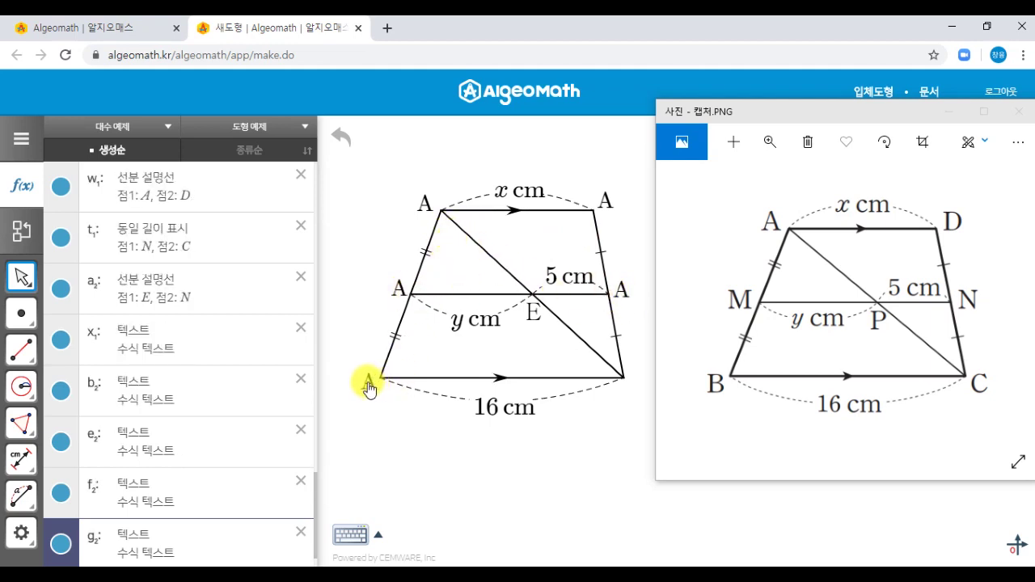
{"action": "key", "text": "ctrl+v"}
{"action": "left_click_drag", "start_coordinate": [463, 250], "coordinate": [635, 391]}
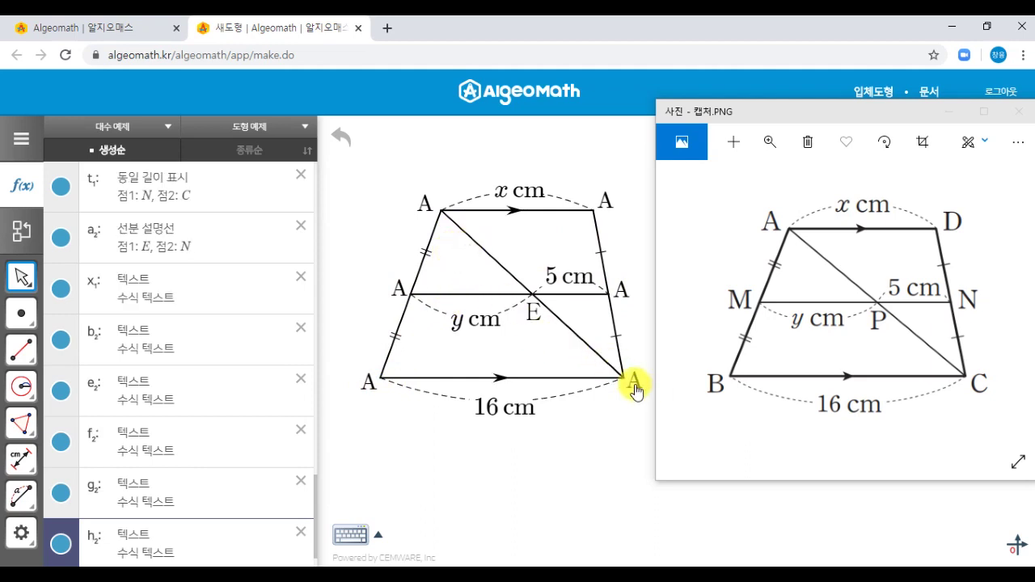
Change the copied LaTeX letters beside the corresponding points to D, M, N and B, keeping the \rm{} wrapper
{"action": "double_click", "coordinate": [608, 201]}
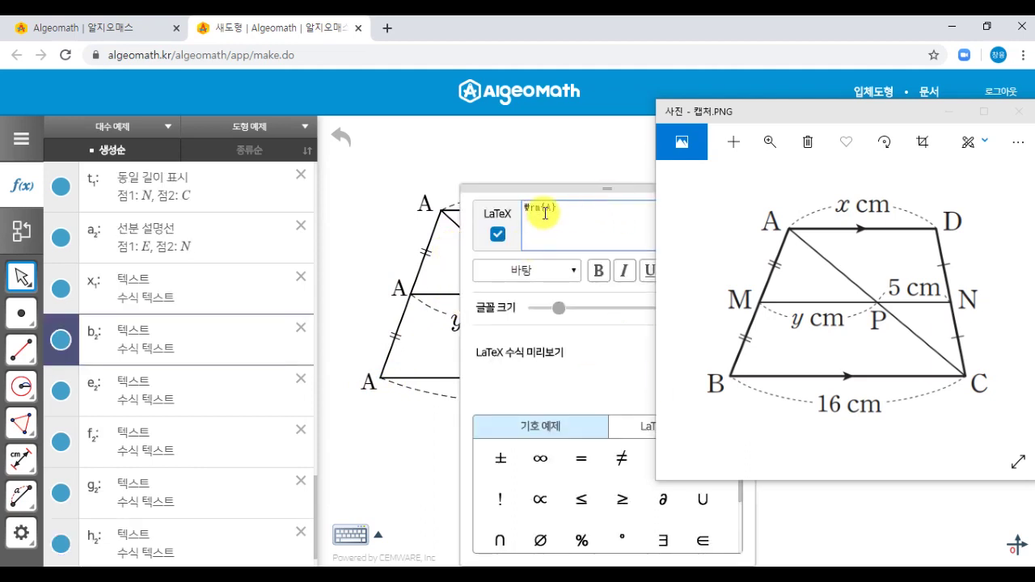
{"action": "type", "text": "D"}
{"action": "left_click", "coordinate": [570, 152]}
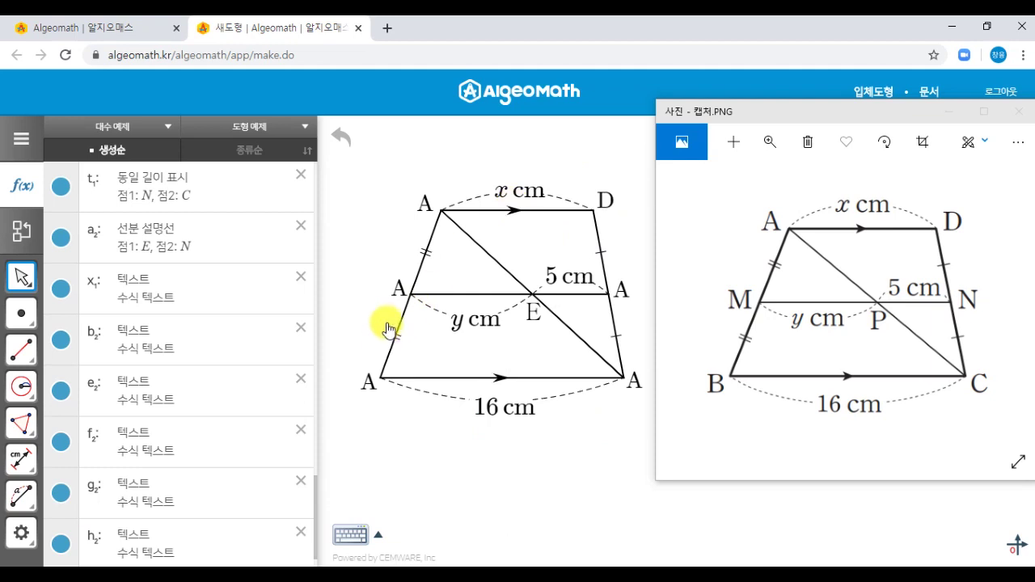
{"action": "double_click", "coordinate": [400, 289]}
{"action": "type", "text": "M"}
{"action": "left_click", "coordinate": [391, 155]}
{"action": "double_click", "coordinate": [617, 275]}
{"action": "double_click", "coordinate": [562, 209]}
{"action": "type", "text": "E"}
{"action": "left_click", "coordinate": [508, 150]}
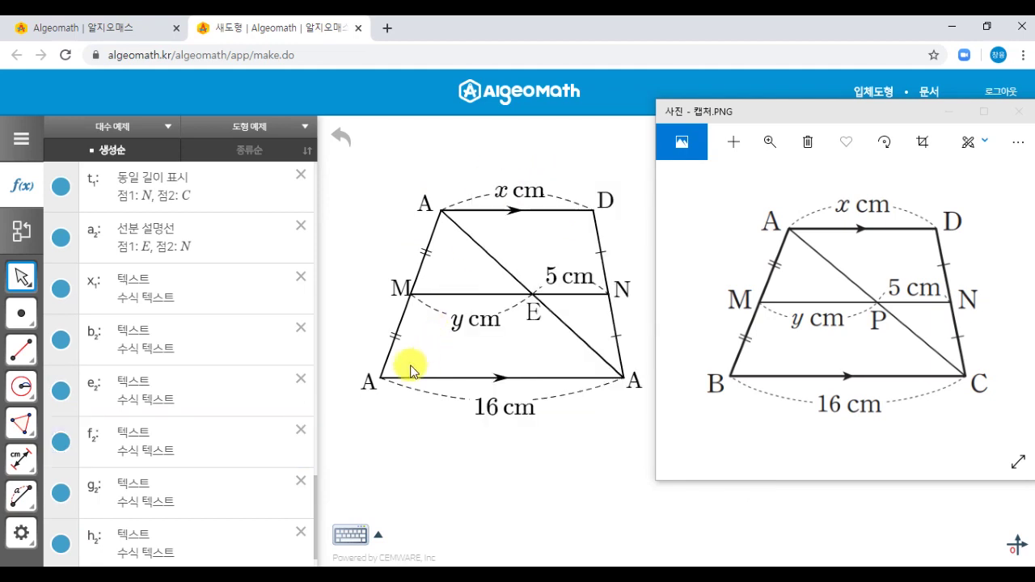
{"action": "double_click", "coordinate": [370, 383]}
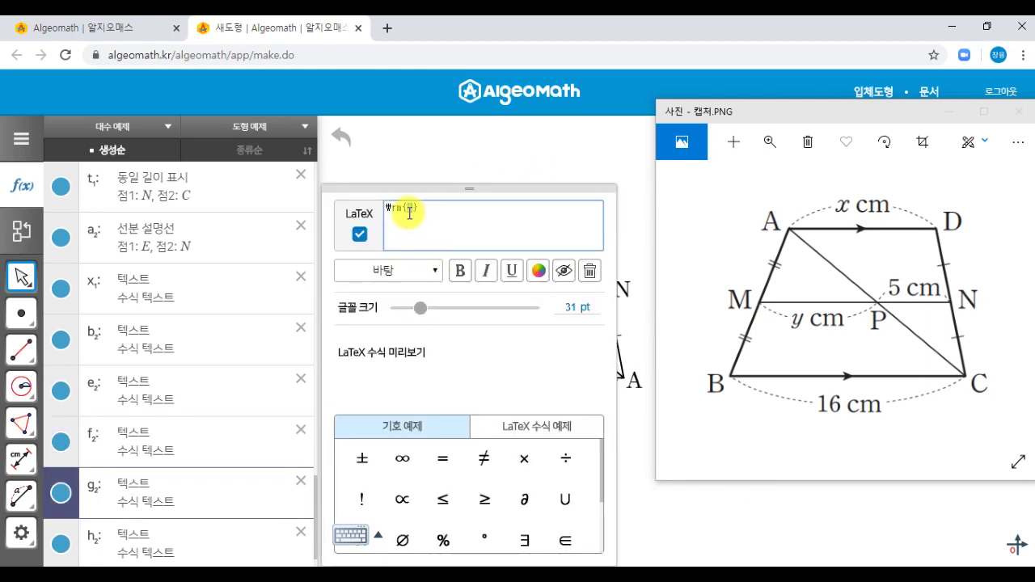
{"action": "left_click", "coordinate": [364, 149]}
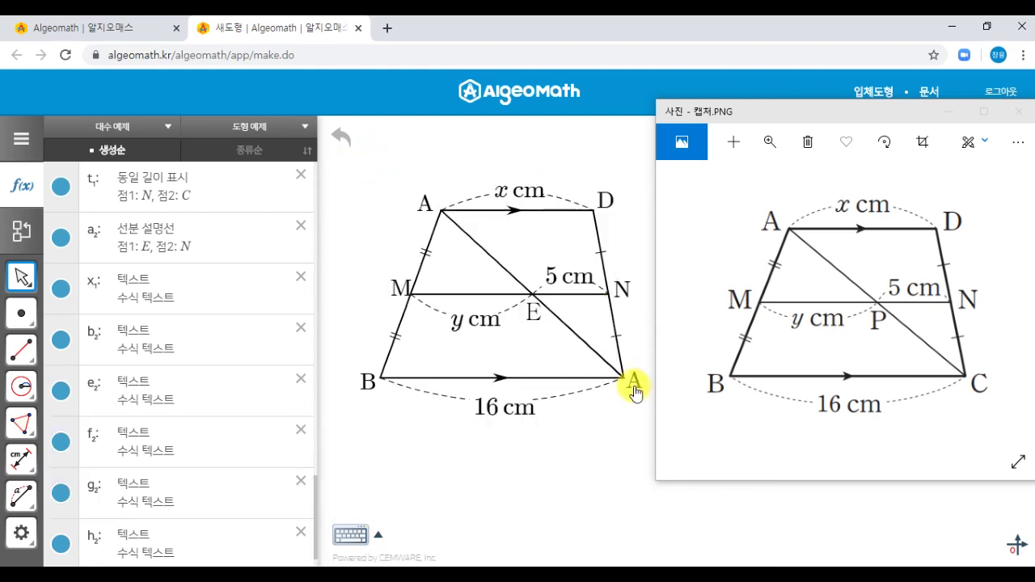
Change the copied LaTeX letter beside point C to \rm{C}
{"action": "double_click", "coordinate": [633, 382]}
{"action": "double_click", "coordinate": [574, 208]}
{"action": "type", "text": "E"}
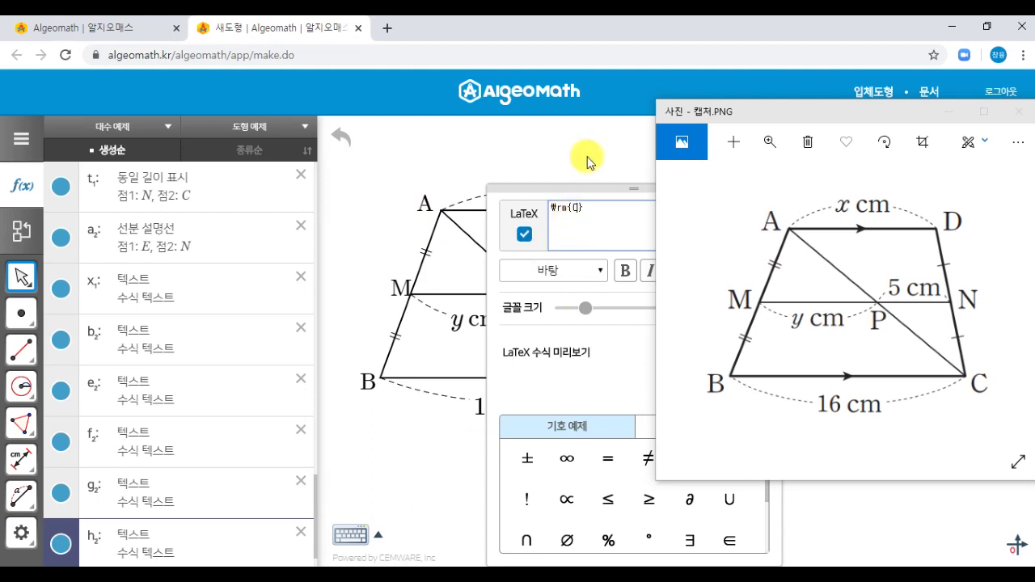
{"action": "left_click", "coordinate": [590, 156]}
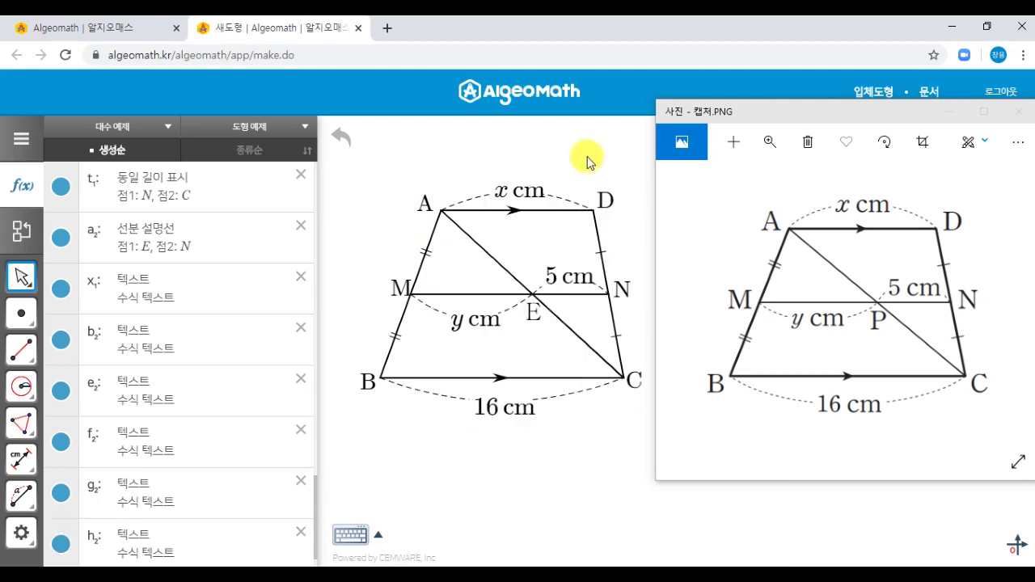
Nudge the LaTeX letters N, M and D into better alignment with their points
{"action": "double_click", "coordinate": [627, 291]}
{"action": "left_click", "coordinate": [413, 290]}
{"action": "left_click", "coordinate": [395, 296]}
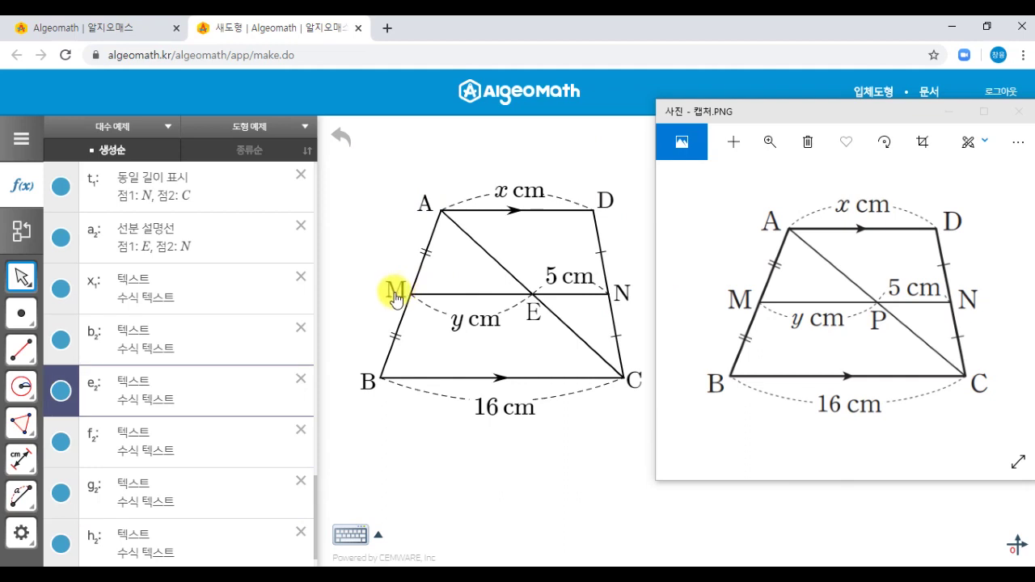
{"action": "left_click", "coordinate": [607, 209]}
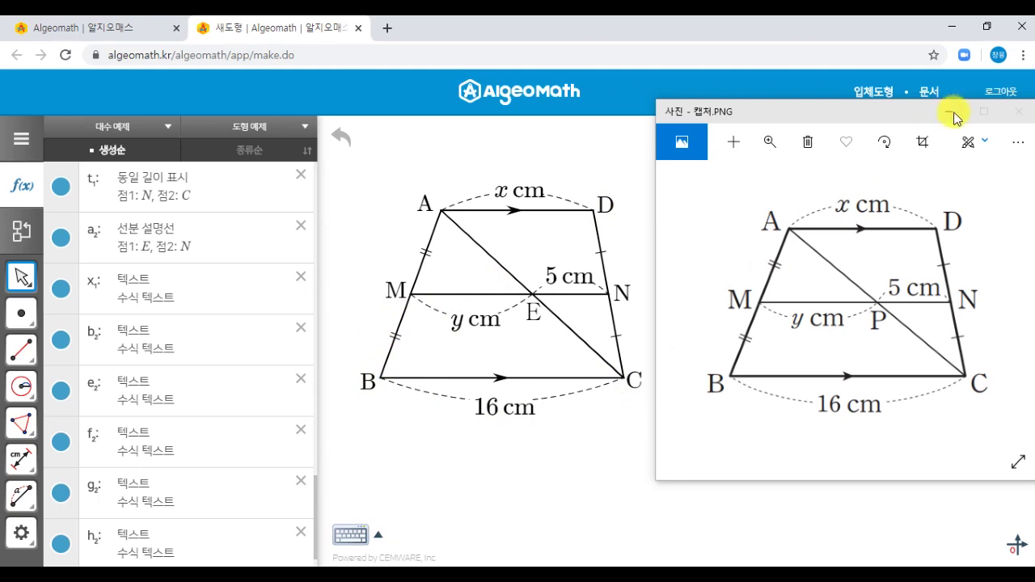
Replace point E's name label with a copied LaTeX letter changed to P, placed just below the diagonal's intersection with the midline
{"action": "double_click", "coordinate": [536, 314]}
{"action": "left_click", "coordinate": [630, 413]}
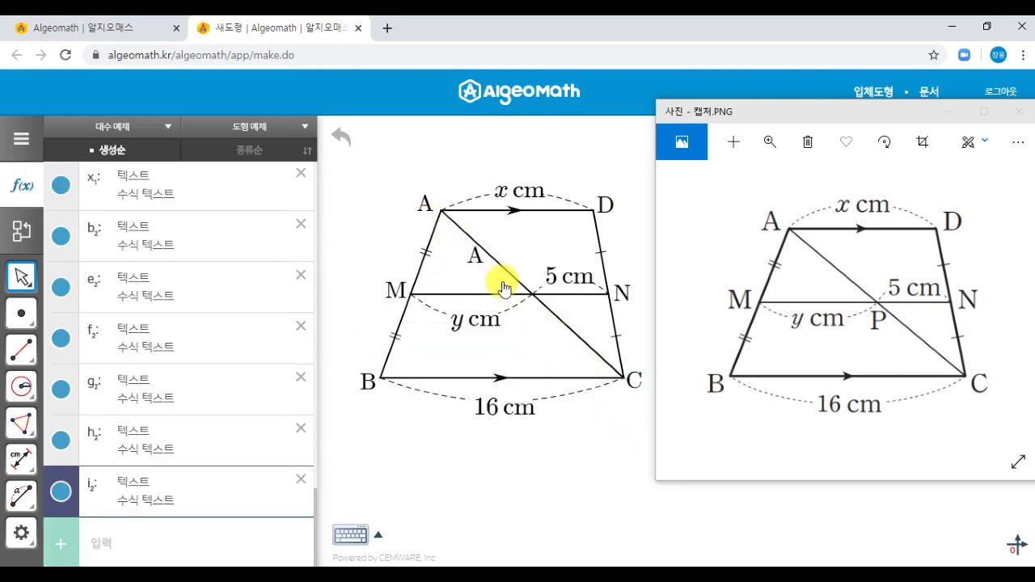
{"action": "double_click", "coordinate": [534, 315]}
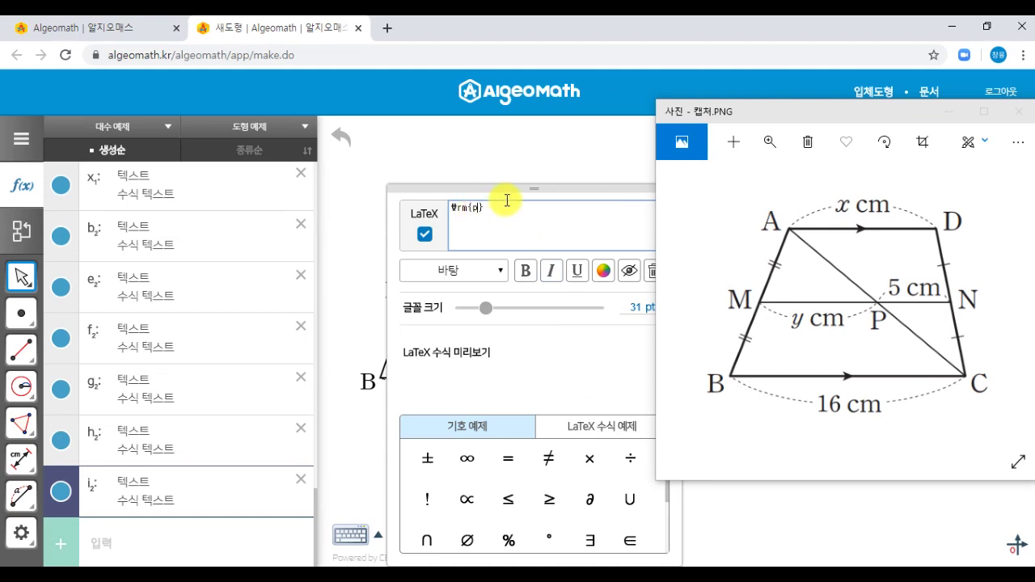
{"action": "type", "text": "p"}
{"action": "left_click", "coordinate": [531, 171]}
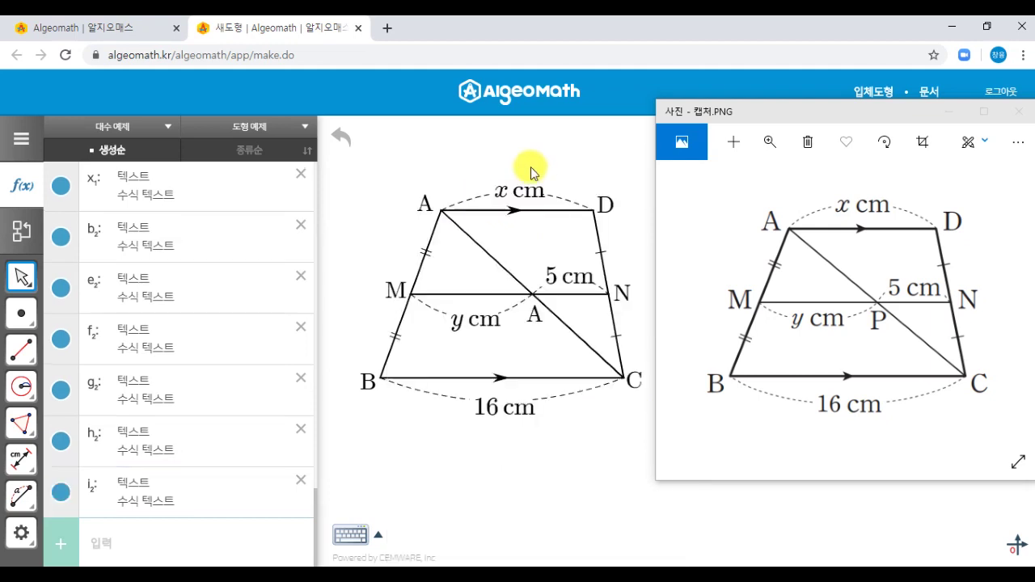
{"action": "left_click", "coordinate": [533, 316]}
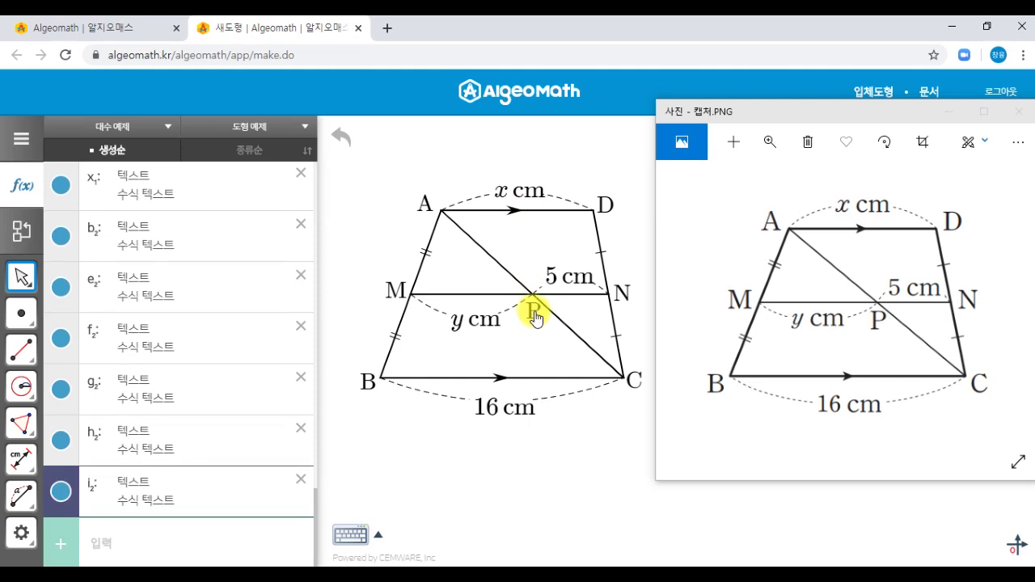
{"action": "left_click", "coordinate": [533, 317]}
{"action": "left_click", "coordinate": [527, 299]}
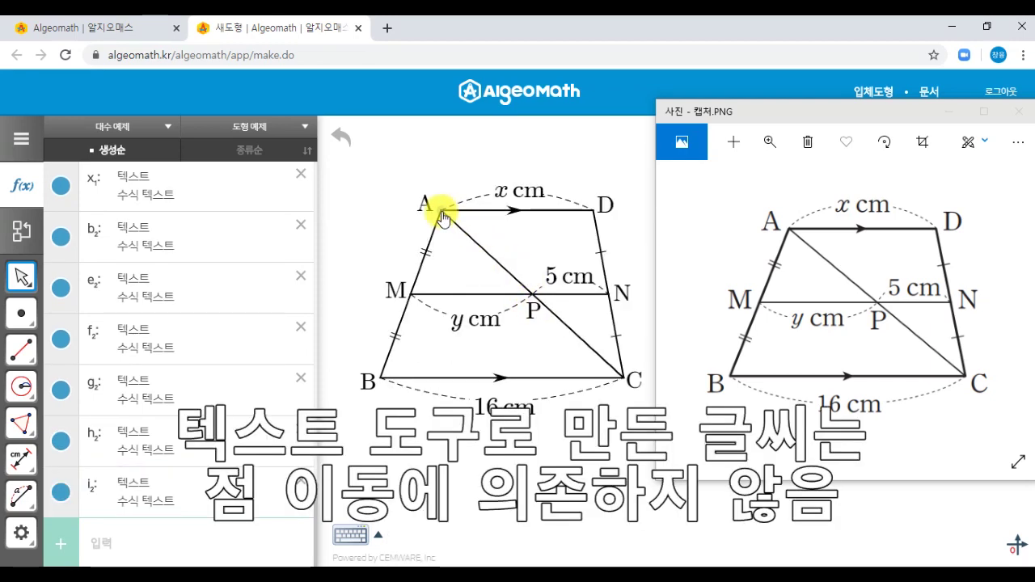
Try moving vertex A to check whether its LaTeX letter follows the point
{"action": "mouse_move", "coordinate": [444, 217]}
{"action": "left_mouse_down"}
{"action": "mouse_move", "coordinate": [474, 215]}
{"action": "mouse_move", "coordinate": [444, 213]}
{"action": "left_mouse_up"}
{"action": "left_click", "coordinate": [456, 159]}
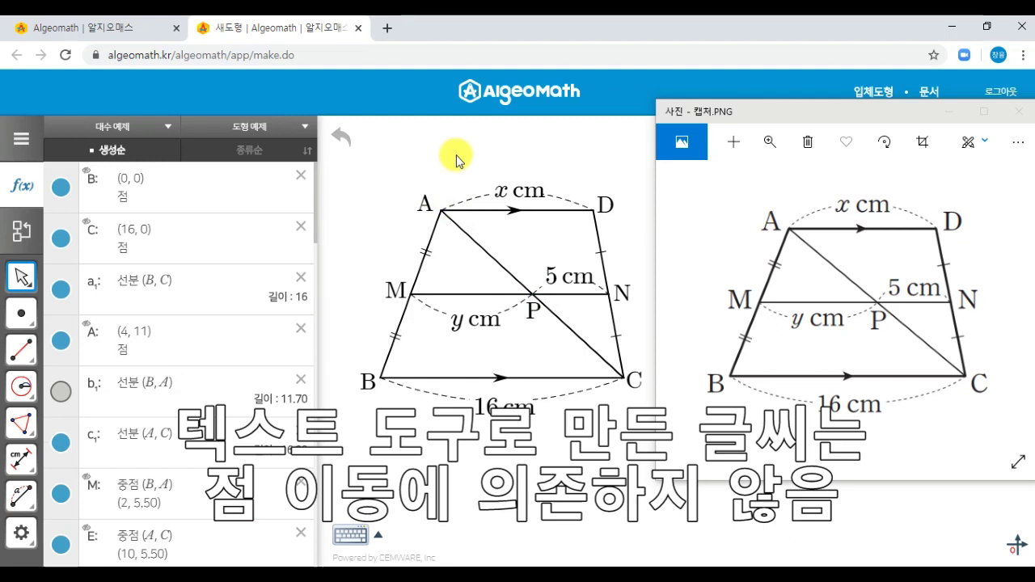
Minimise the reference picture and briefly open the Windows capture tool (캡처 도구) over the finished figure
{"action": "left_click", "coordinate": [952, 113]}
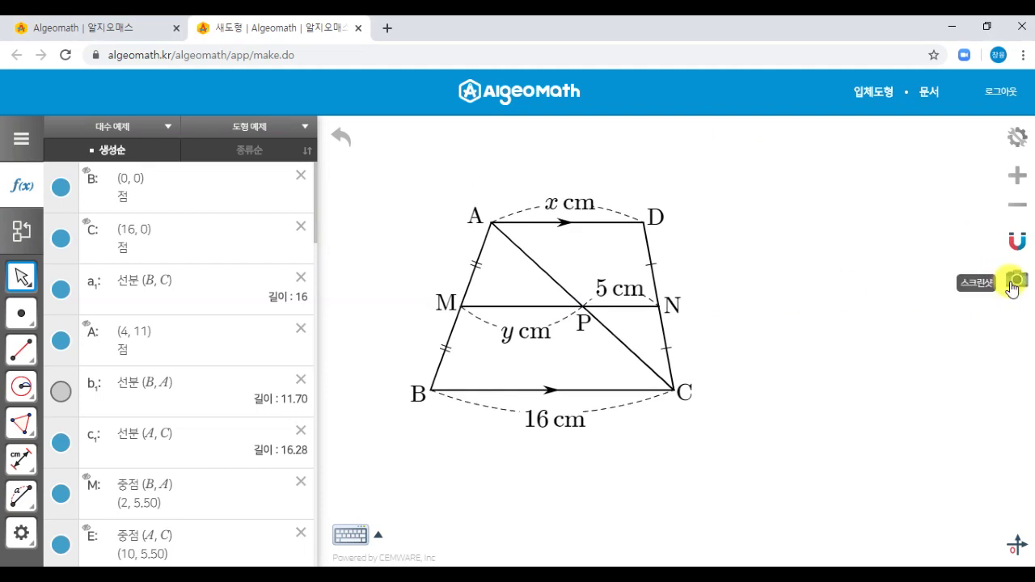
{"action": "left_click", "coordinate": [19, 564]}
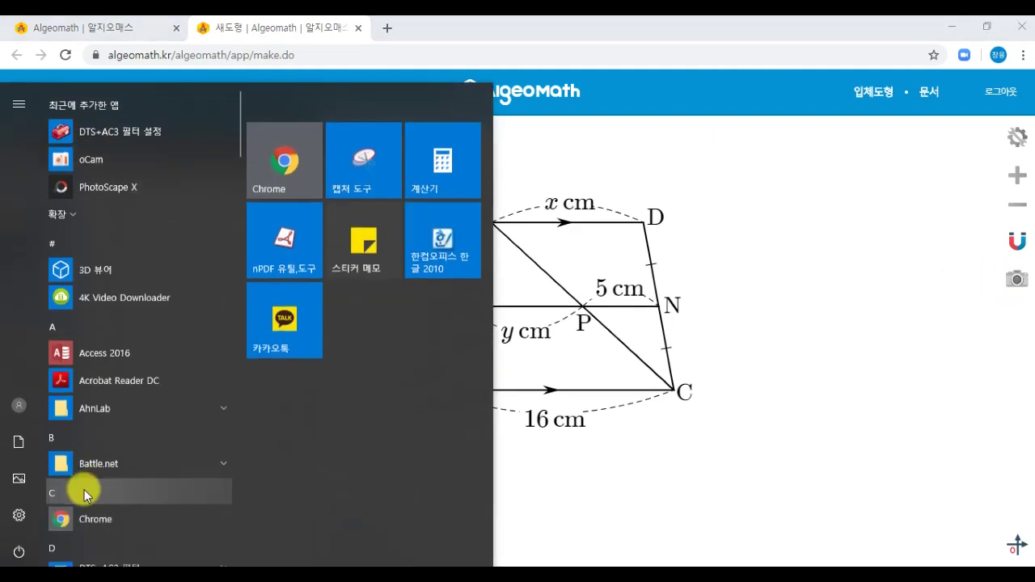
{"action": "left_click", "coordinate": [367, 172]}
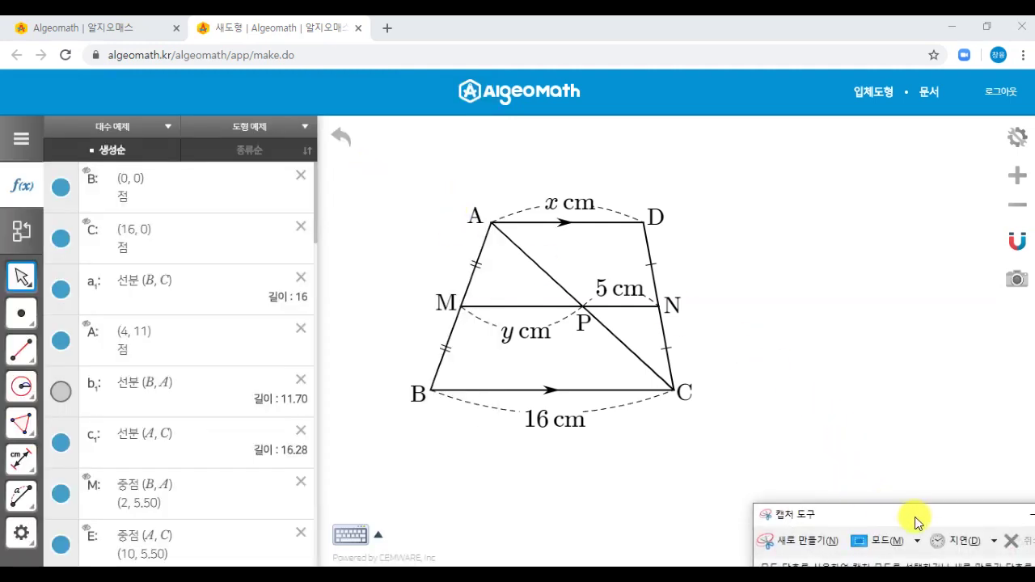
{"action": "left_click", "coordinate": [913, 444]}
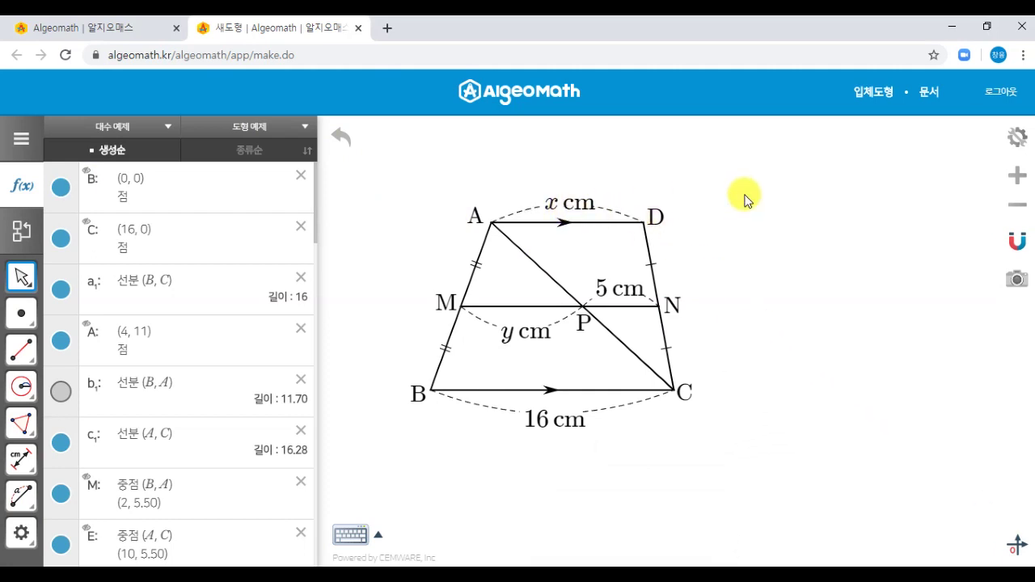
Open the LaTeX text at vertex A to view its source, and close the editor without changes
{"action": "left_click", "coordinate": [482, 227]}
{"action": "double_click", "coordinate": [483, 219]}
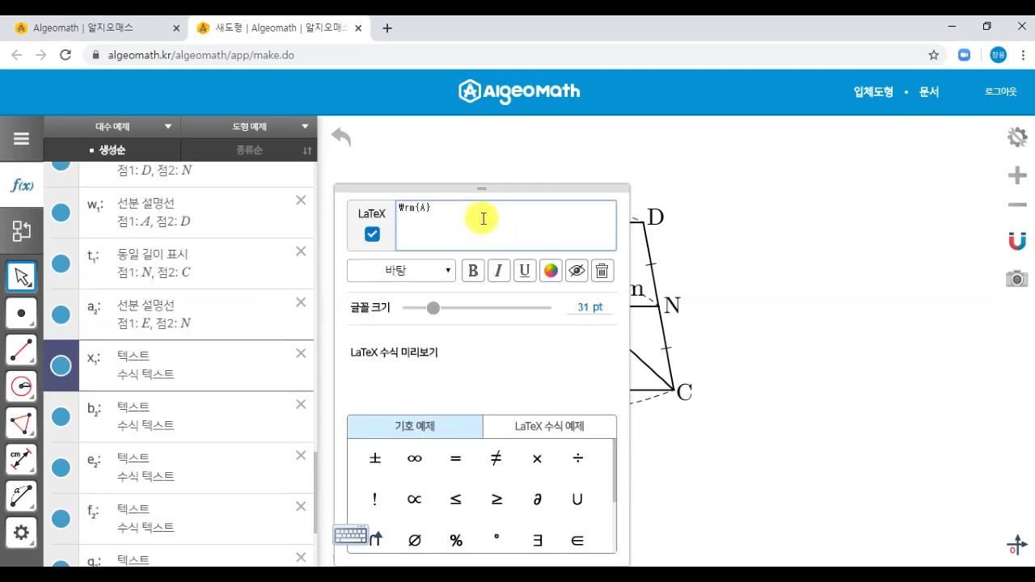
{"action": "key", "text": "Escape"}
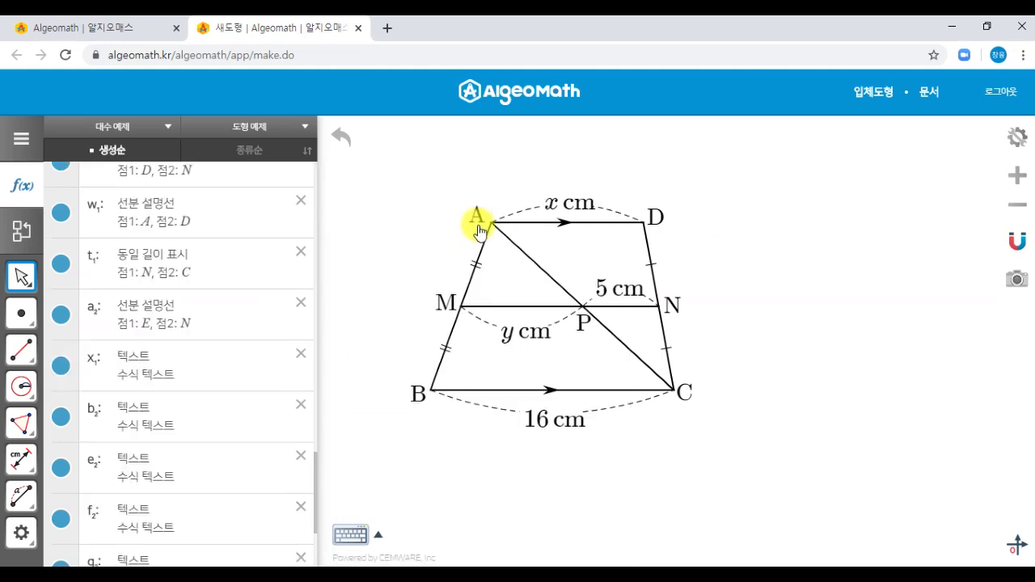
Draw a trial segment from point M to point D, undo it and leave the Segment tool
{"action": "left_click", "coordinate": [461, 316]}
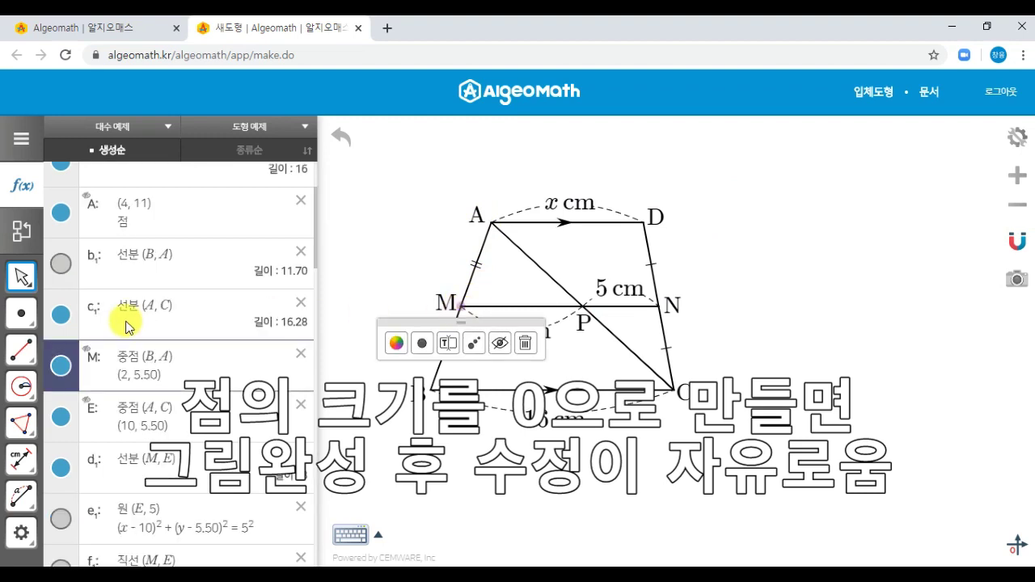
{"action": "left_click", "coordinate": [22, 350]}
{"action": "left_click", "coordinate": [178, 237]}
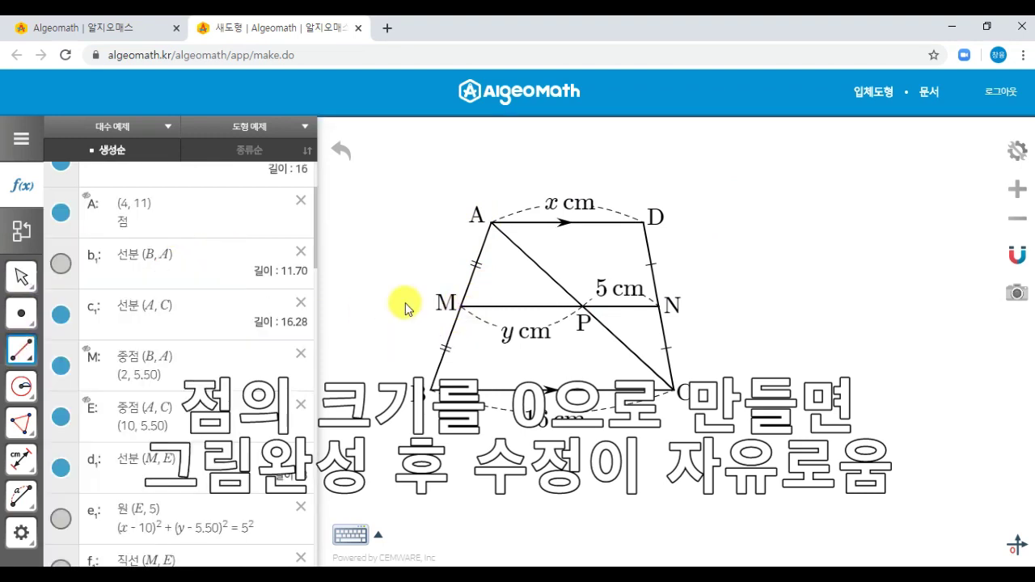
{"action": "left_click", "coordinate": [461, 307]}
{"action": "left_click", "coordinate": [648, 227]}
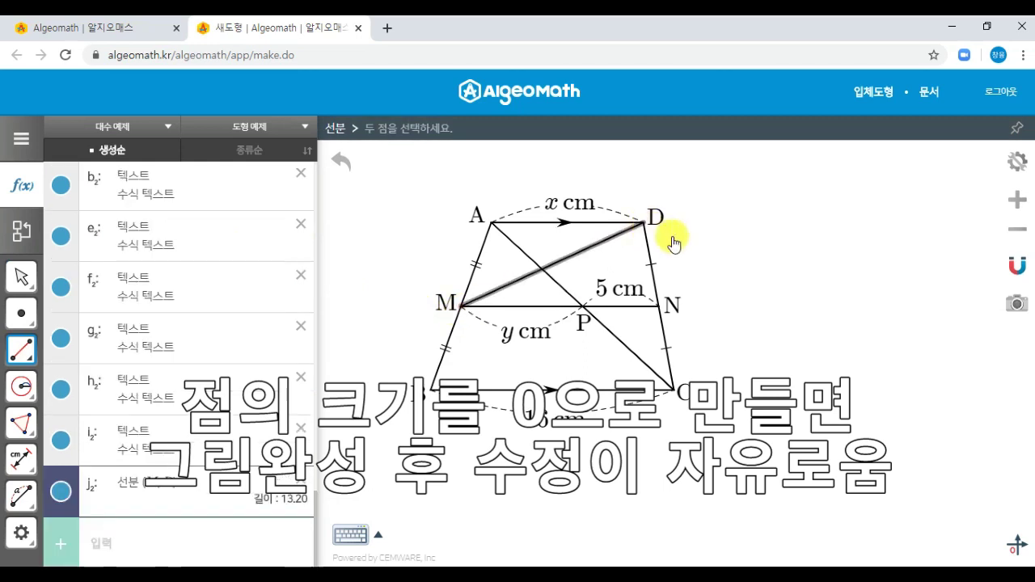
{"action": "key", "text": "ctrl+z"}
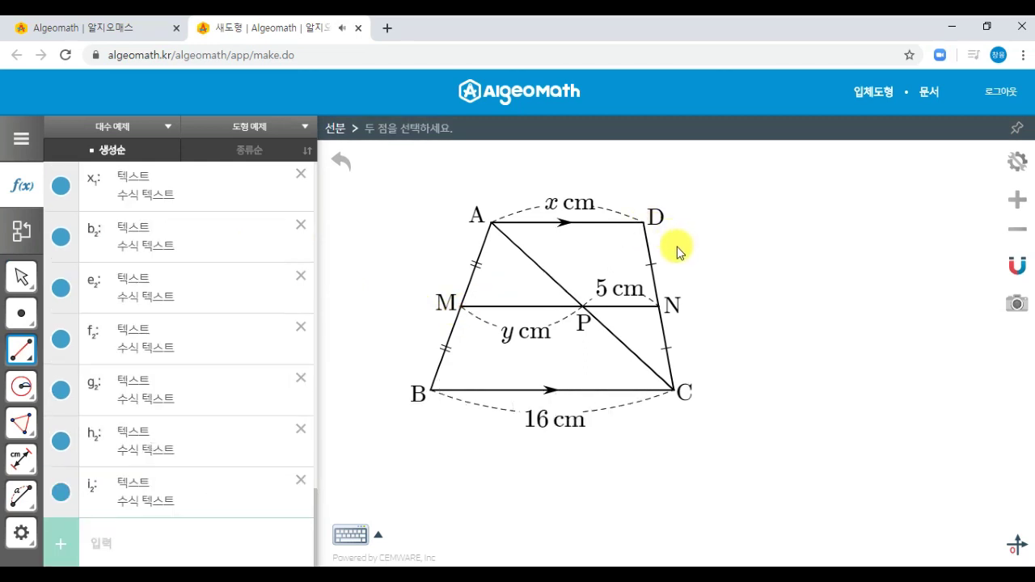
{"action": "key", "text": "Escape"}
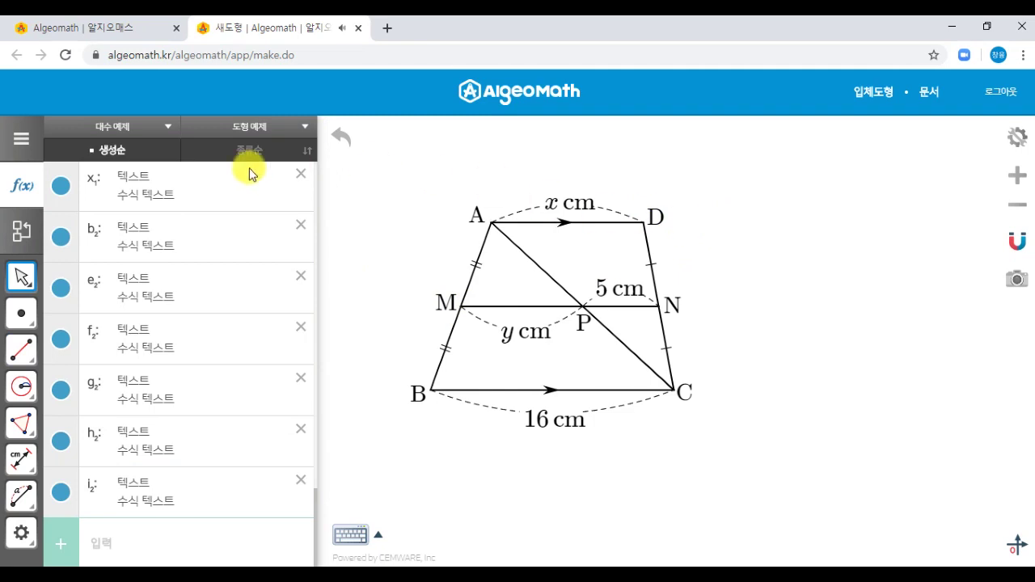
Fill in the save form with file name 시험서술형1, folder 내문서 and visibility 비공개, and close the form without saving
{"action": "left_click", "coordinate": [22, 139]}
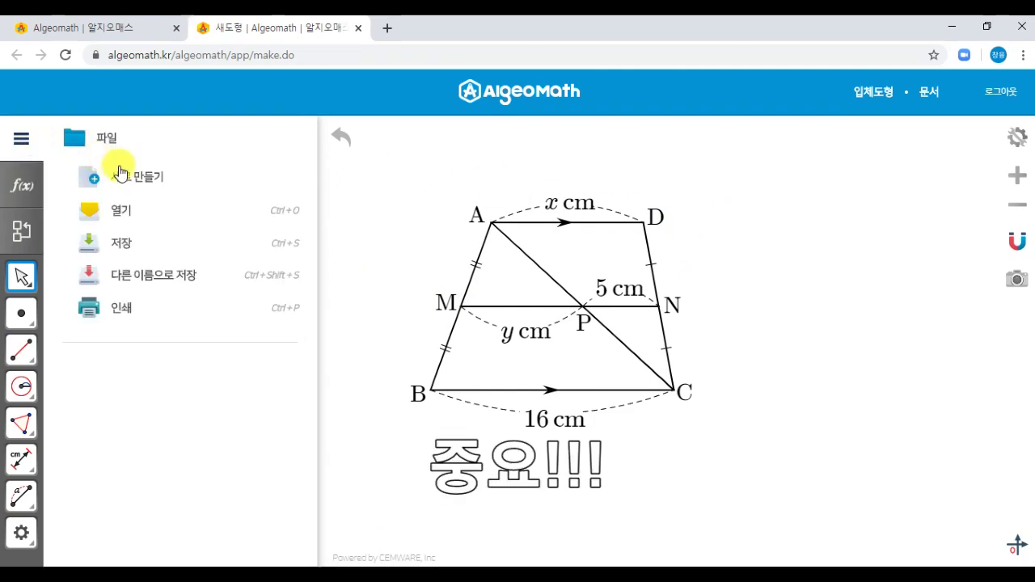
{"action": "left_click", "coordinate": [132, 241]}
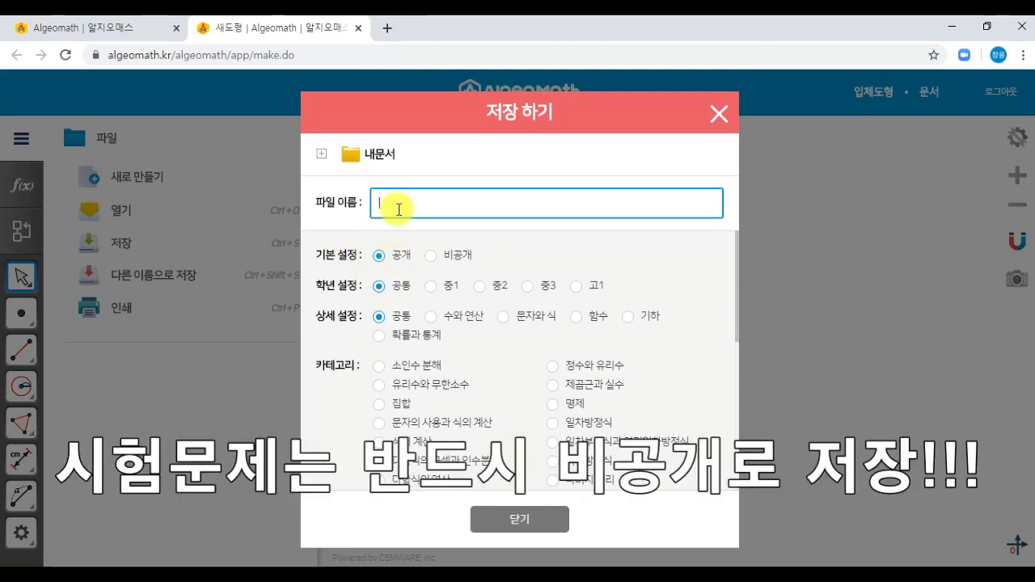
{"action": "key", "text": "BackSpace"}
{"action": "key", "text": "BackSpace"}
{"action": "key", "text": "BackSpace"}
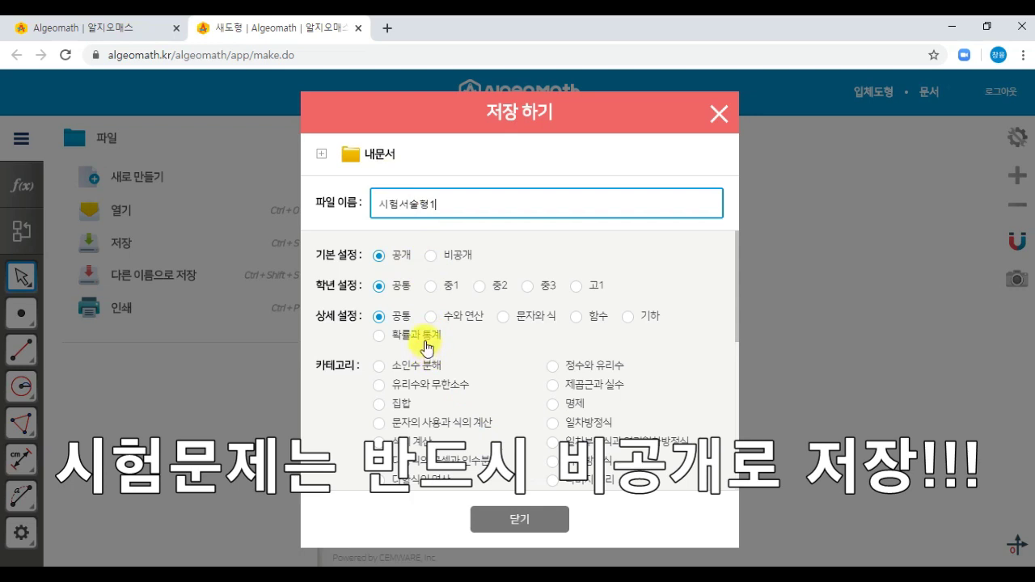
{"action": "left_click", "coordinate": [365, 155]}
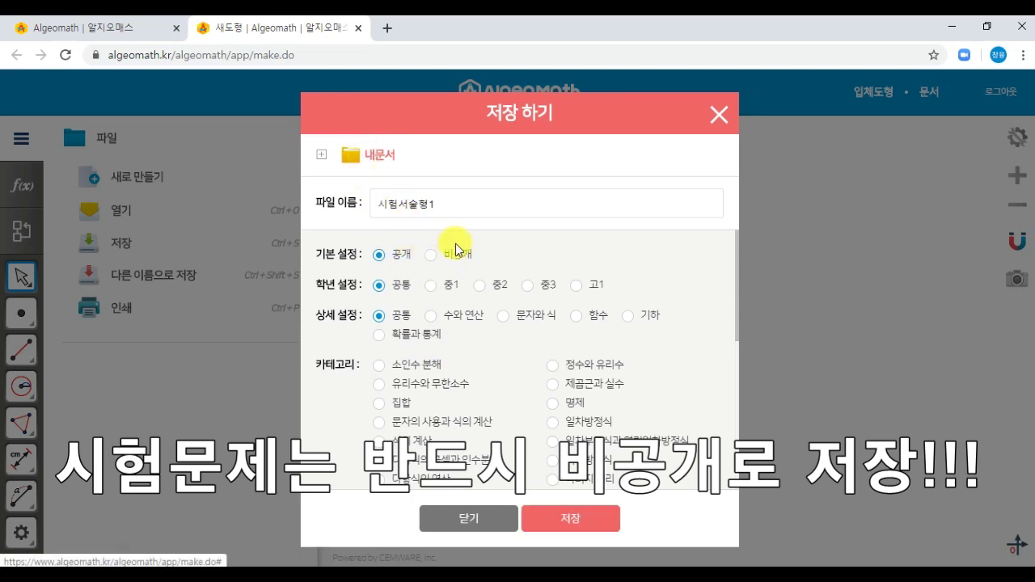
{"action": "left_click", "coordinate": [429, 257]}
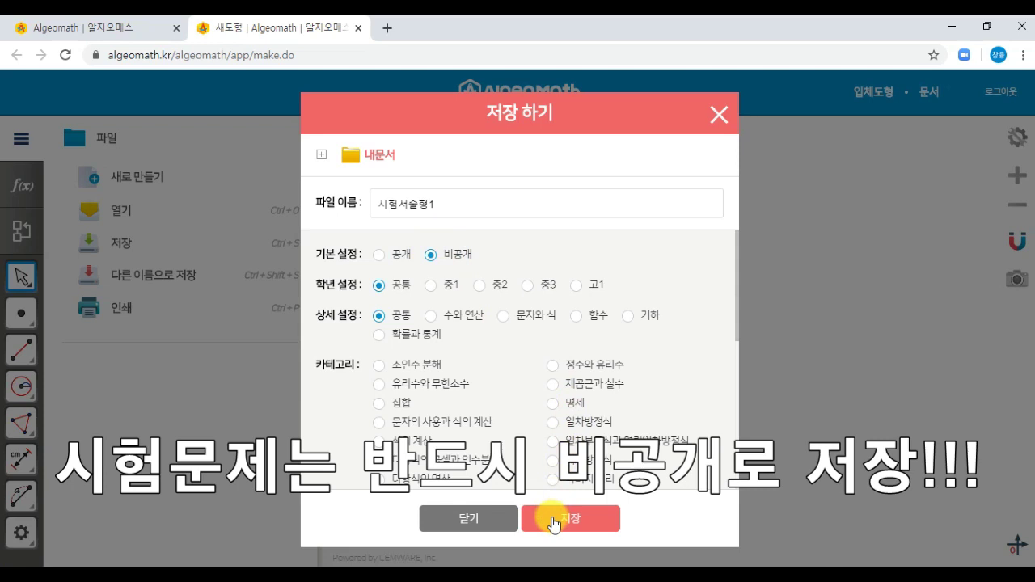
{"action": "left_click", "coordinate": [722, 112]}
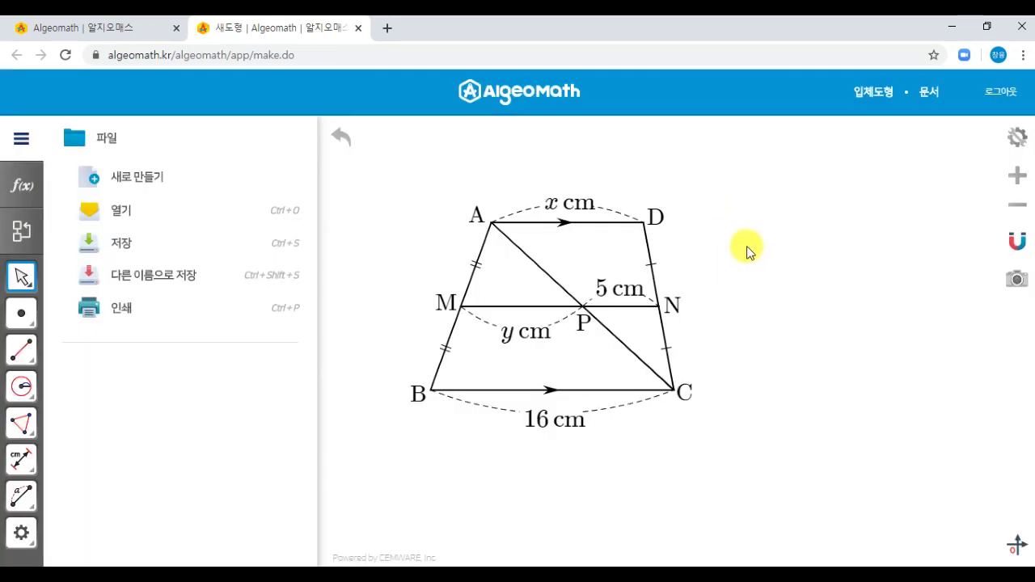